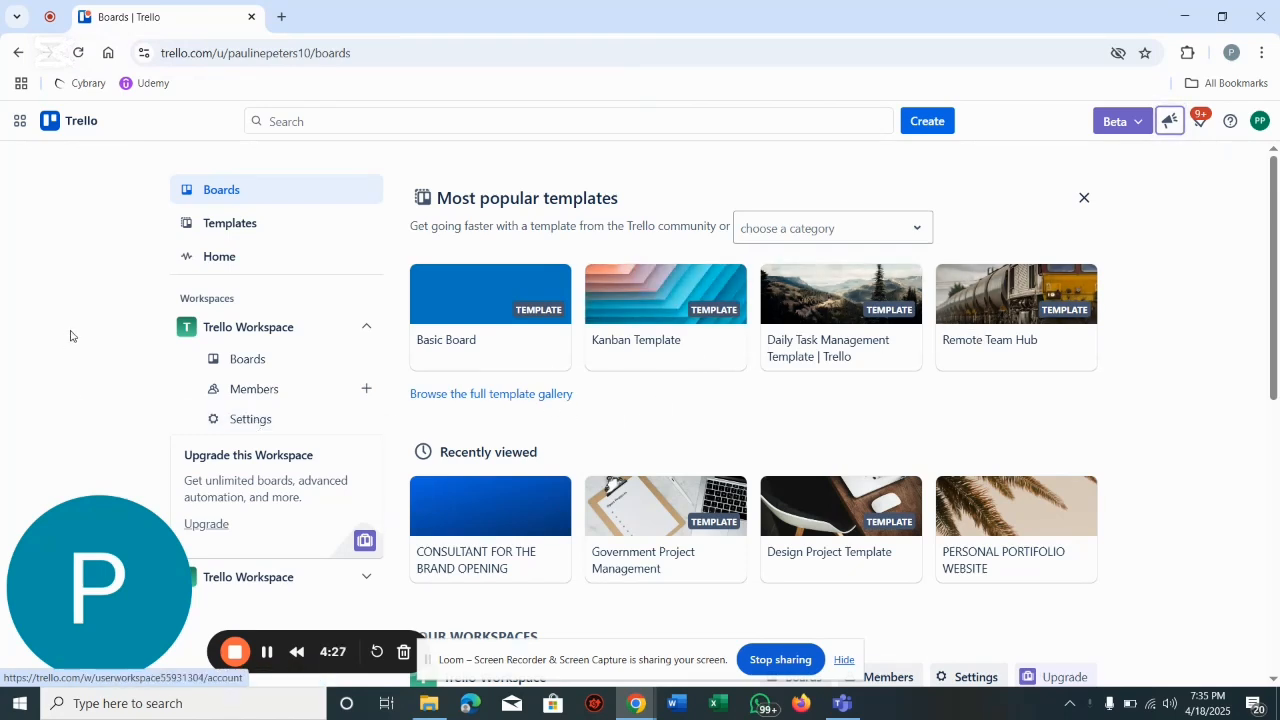
Step: Browse the board template gallery and look through the Project management templates
click(210, 222)
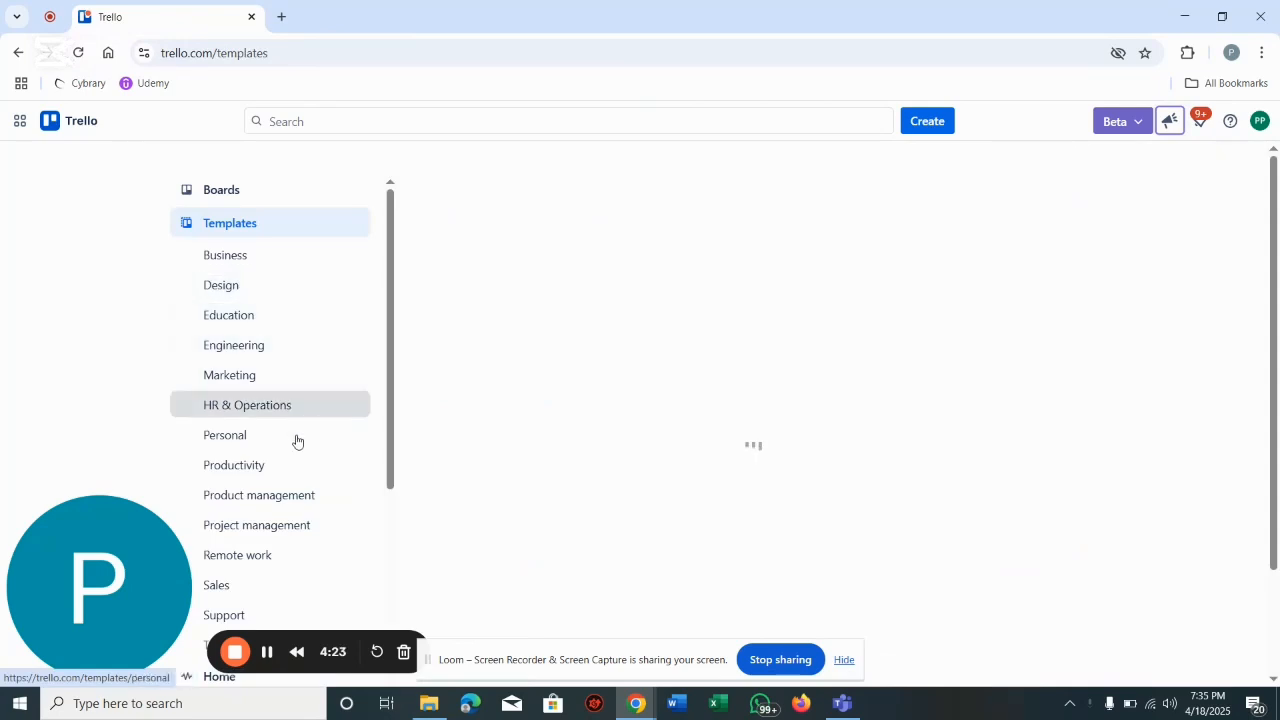
scroll(290, 453, down, 3)
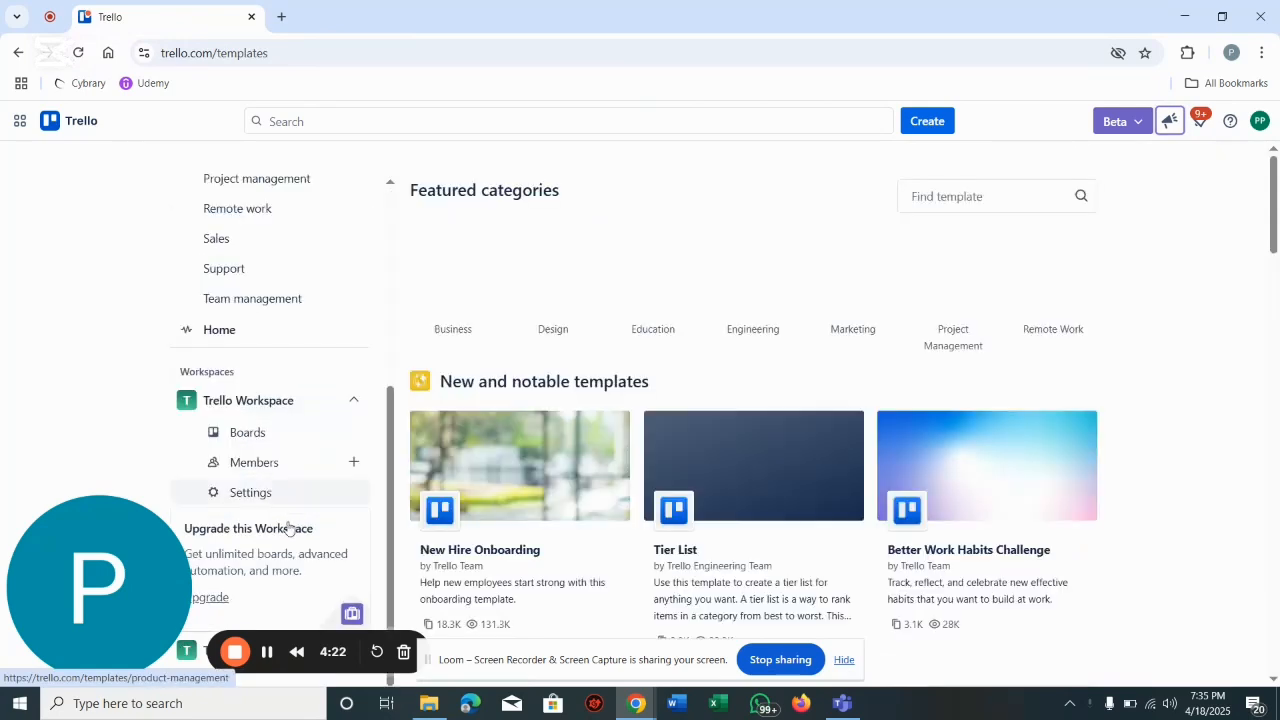
scroll(298, 458, down, 3)
scroll(298, 458, up, 3)
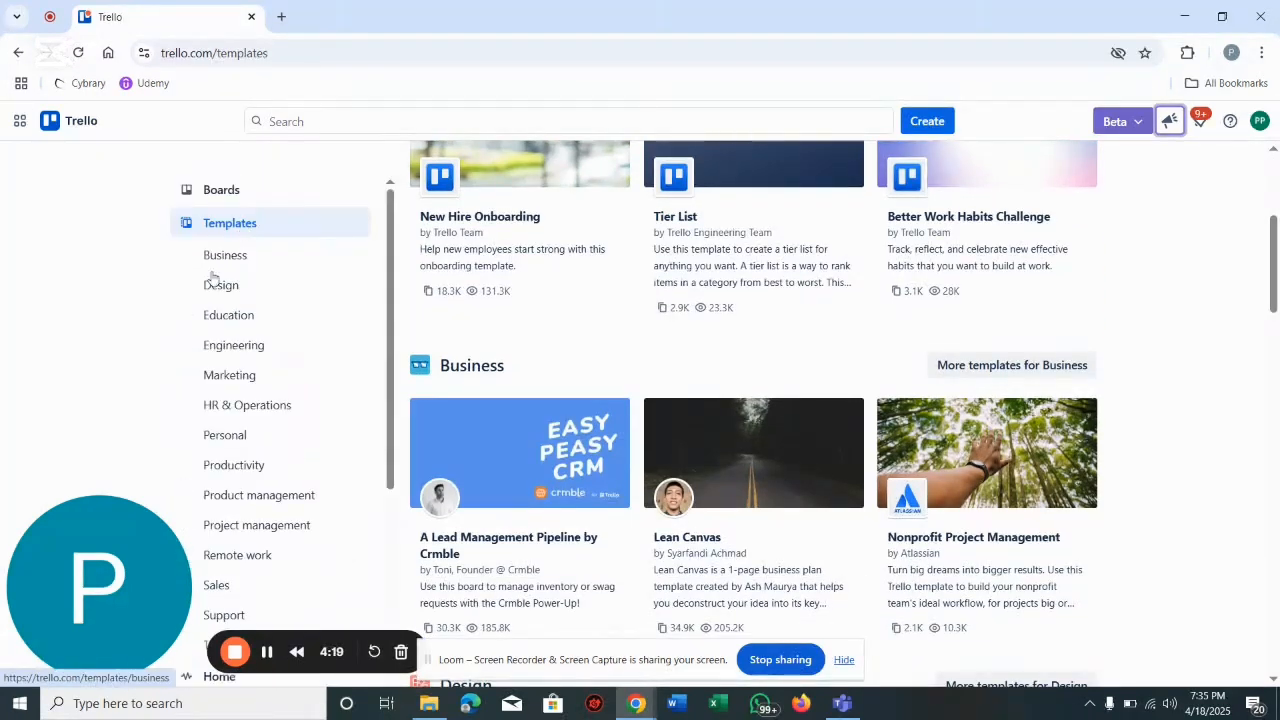
click(273, 526)
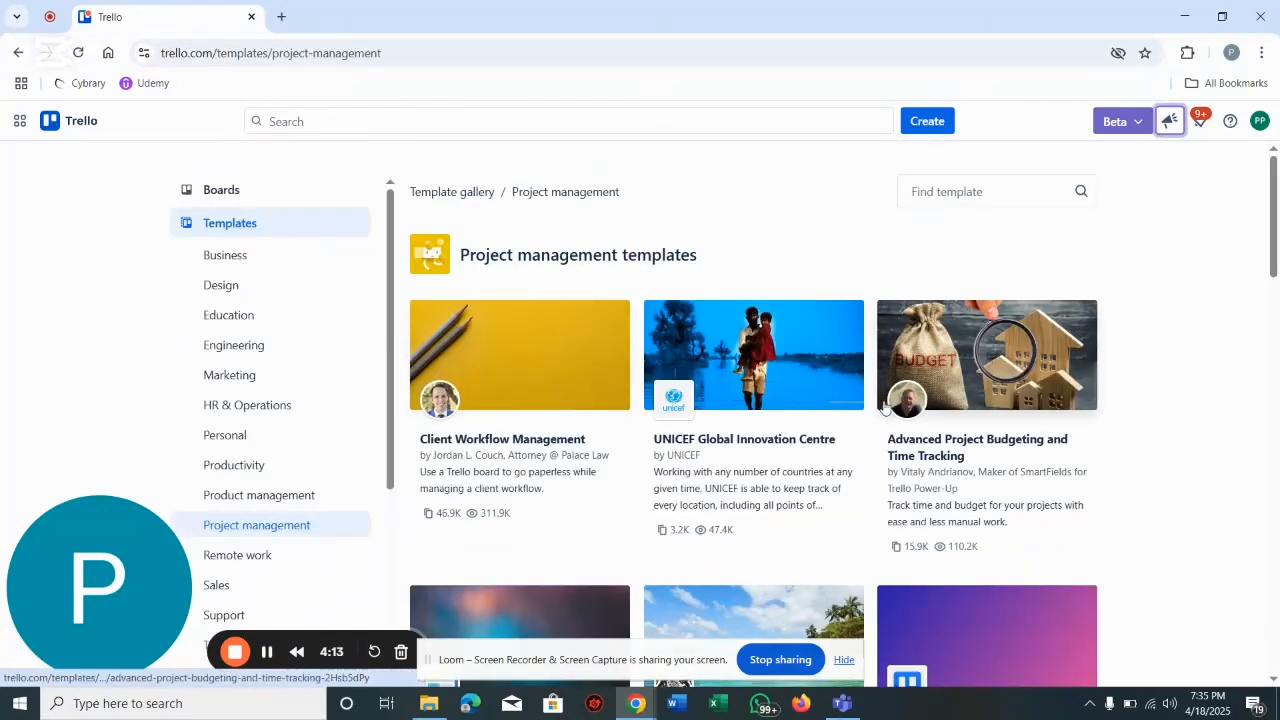
scroll(849, 480, down, 2)
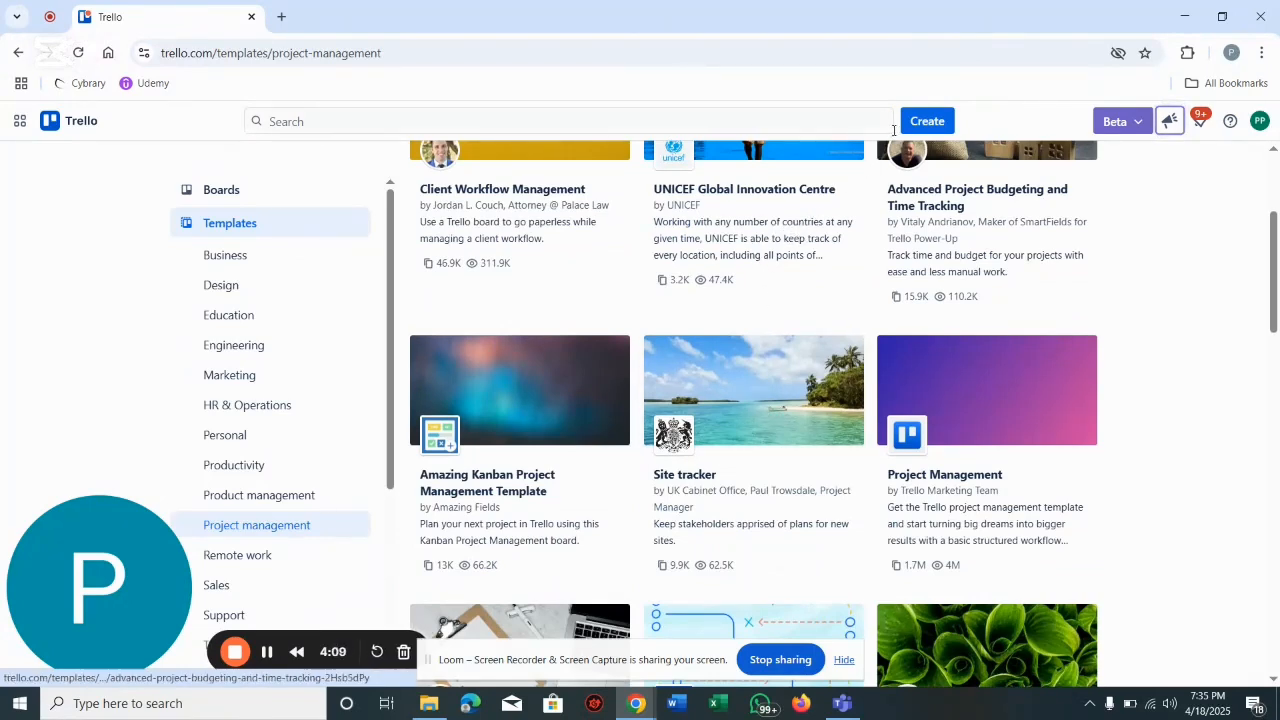
Step: Start creating a new board and choose the dark blue gradient as its background
click(920, 122)
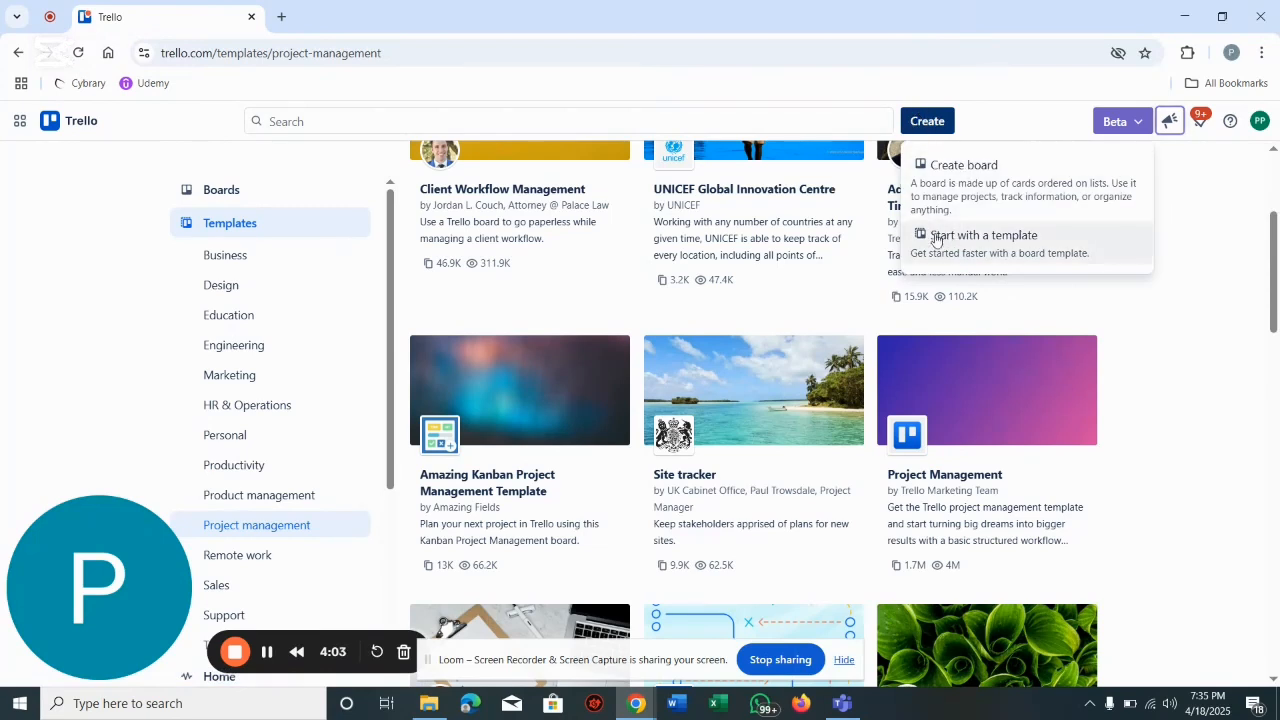
click(986, 192)
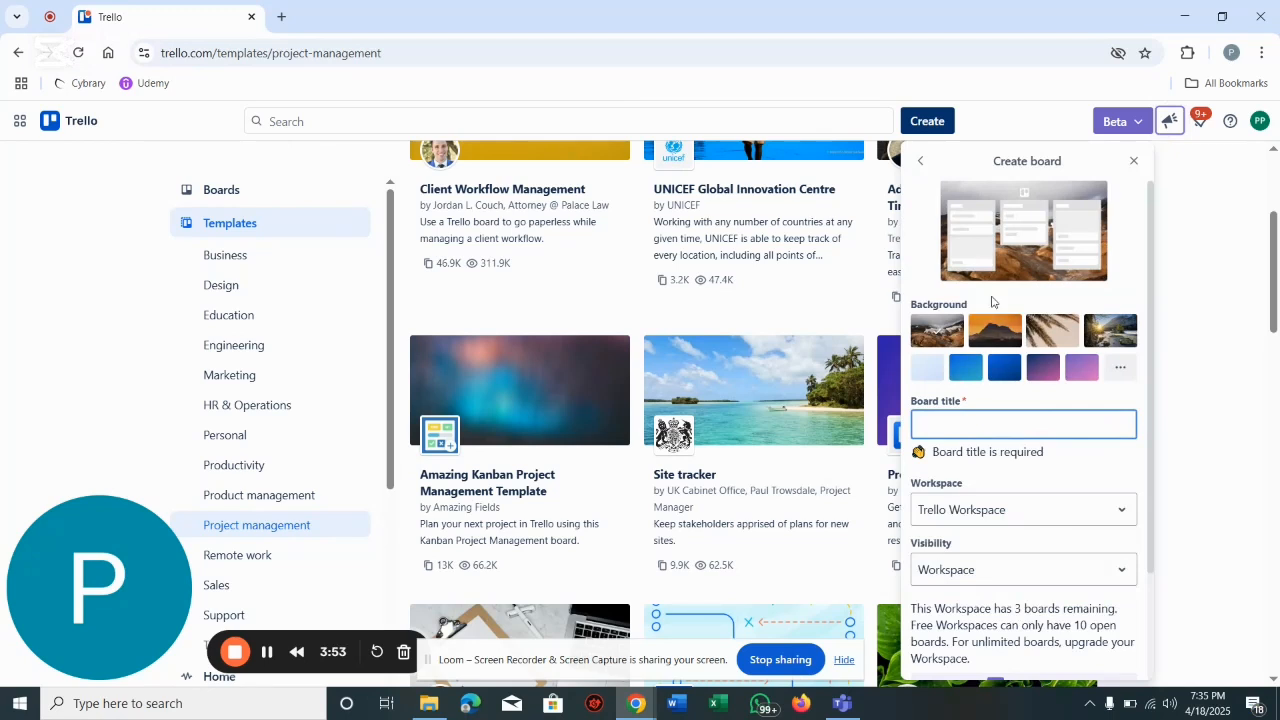
click(1078, 369)
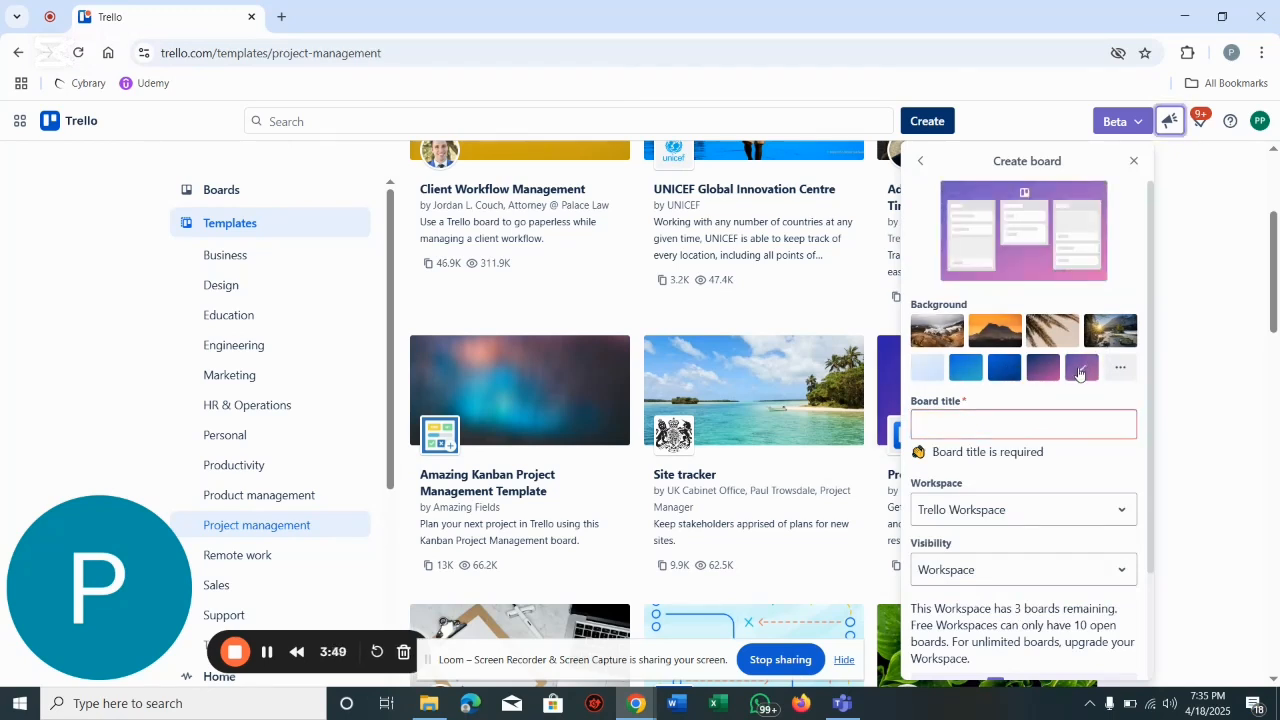
click(1000, 372)
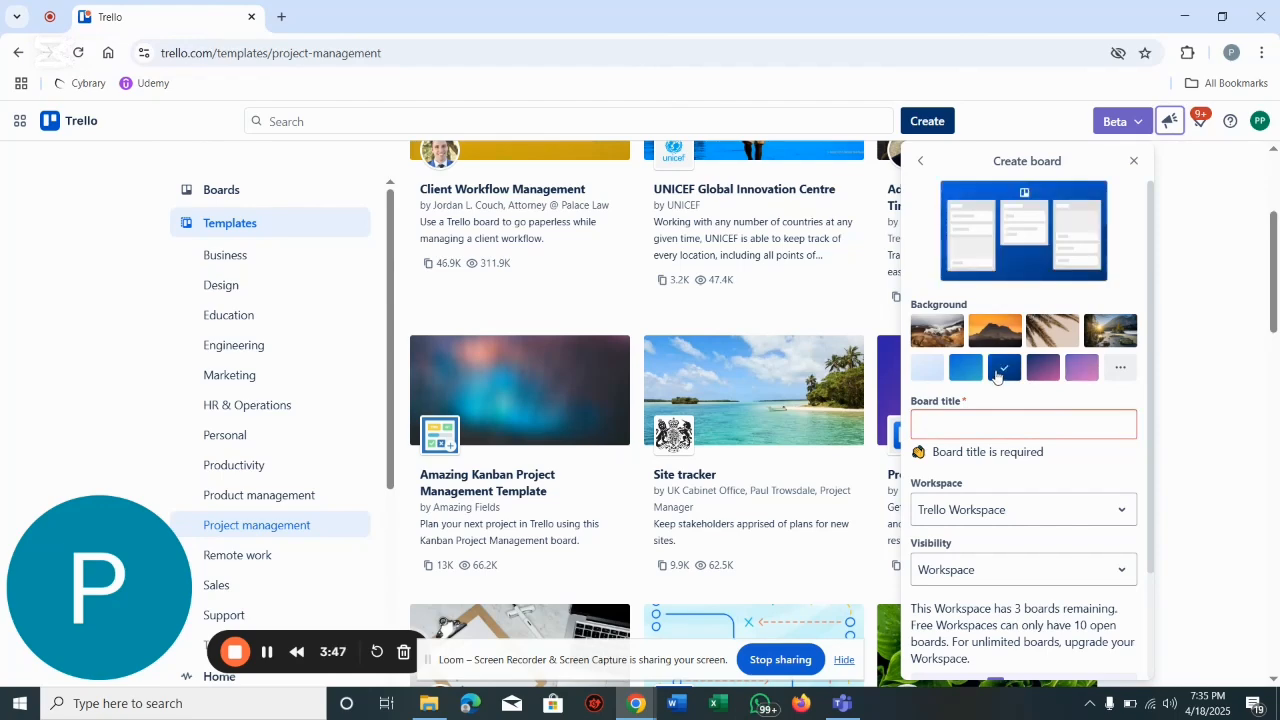
Step: Title the new board MARKETING CAMPAIGN and create it in the Trello Workspace with Workspace visibility
click(972, 436)
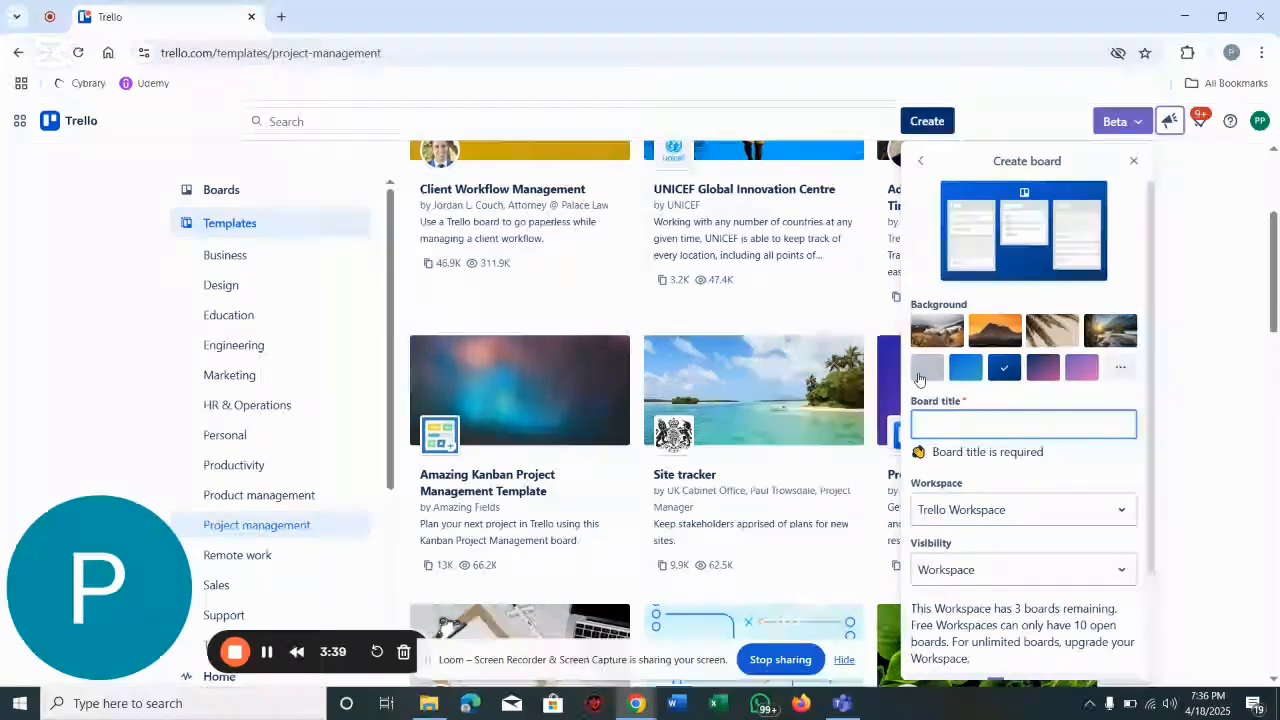
text(MARKETIN)
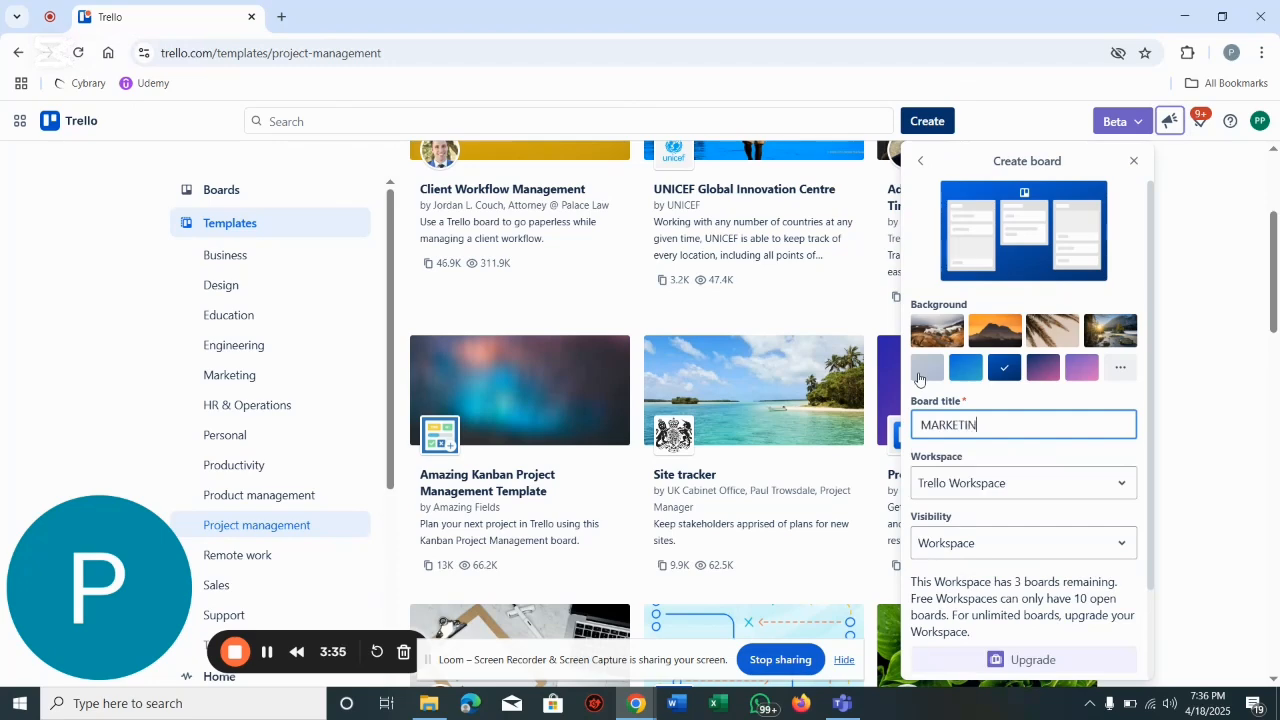
text(G CAMPAIGN)
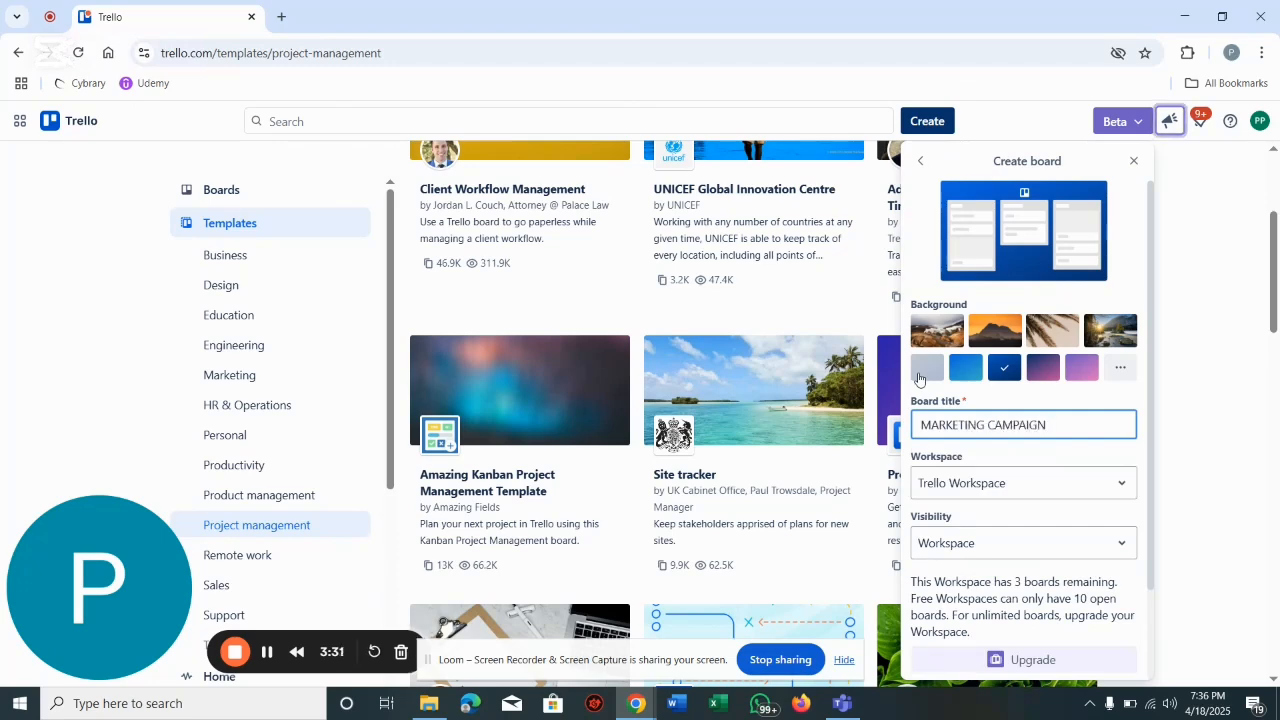
scroll(1117, 461, down, 1)
scroll(1117, 461, down, 1)
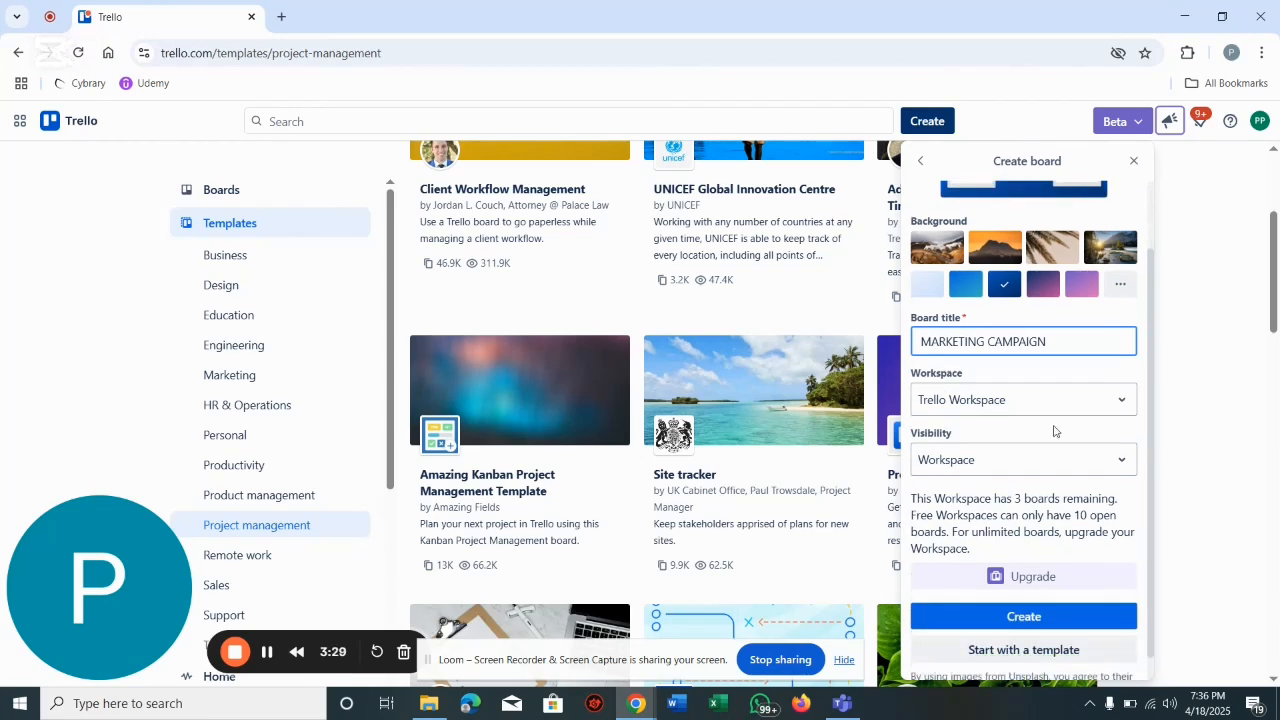
click(1077, 619)
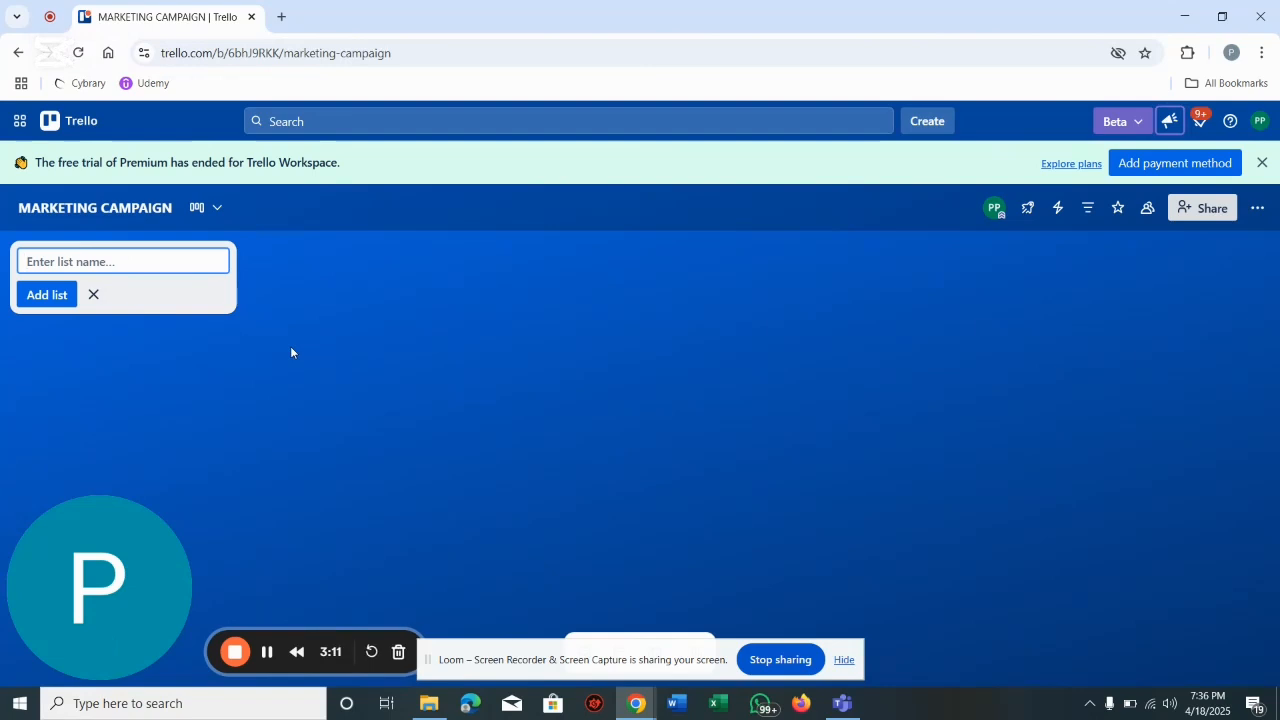
Step: Add three lists to the board, named TO DO, IN PROGRESS and COMP[;LETE
text(TO DO)
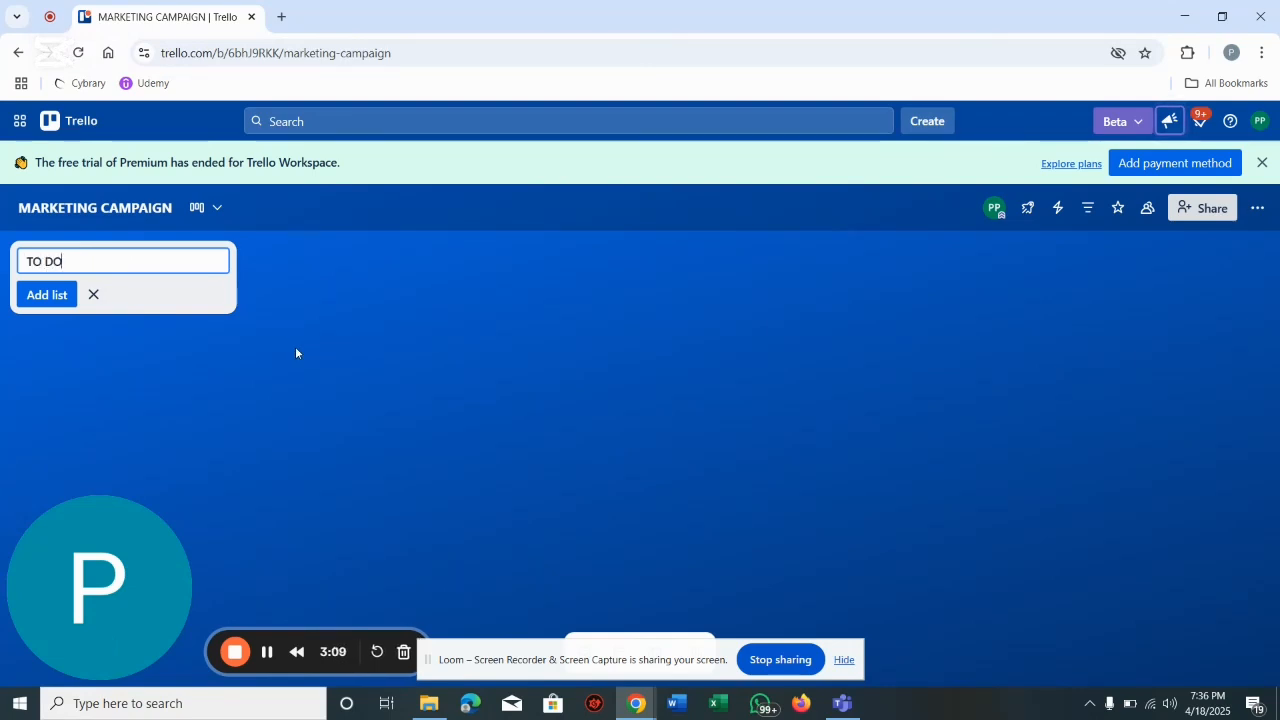
click(43, 294)
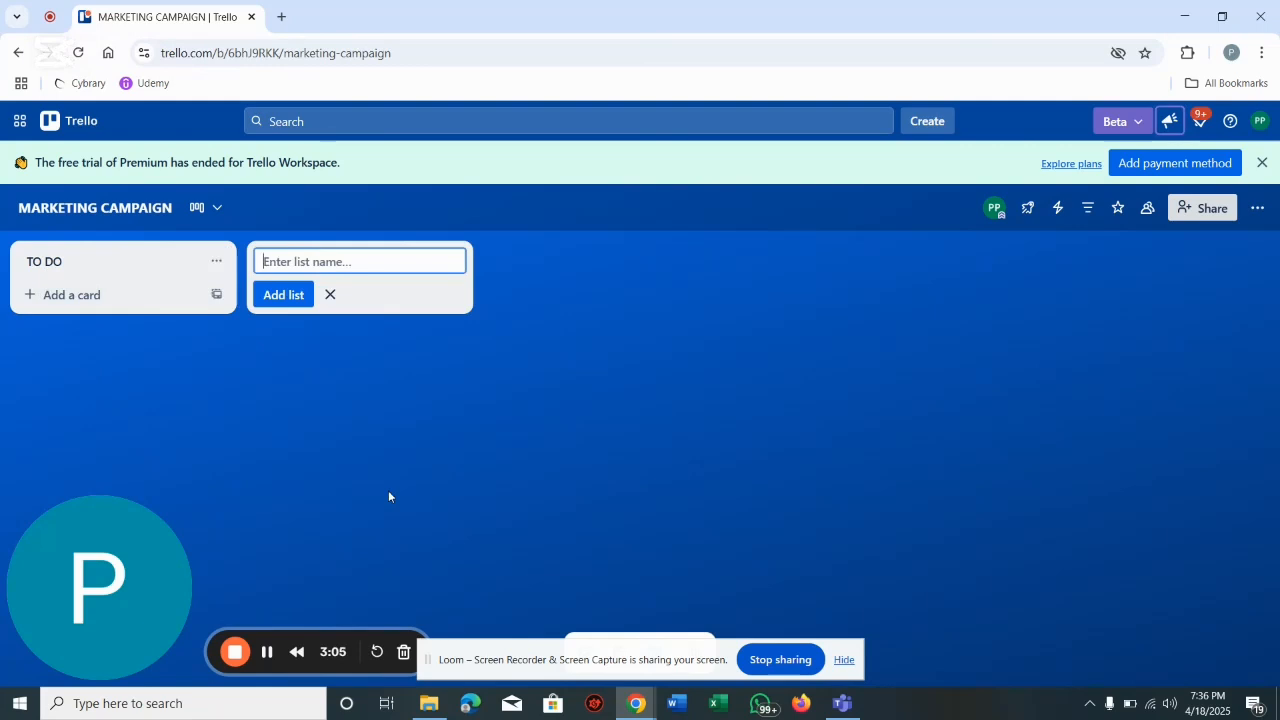
text(IN PROGRESS)
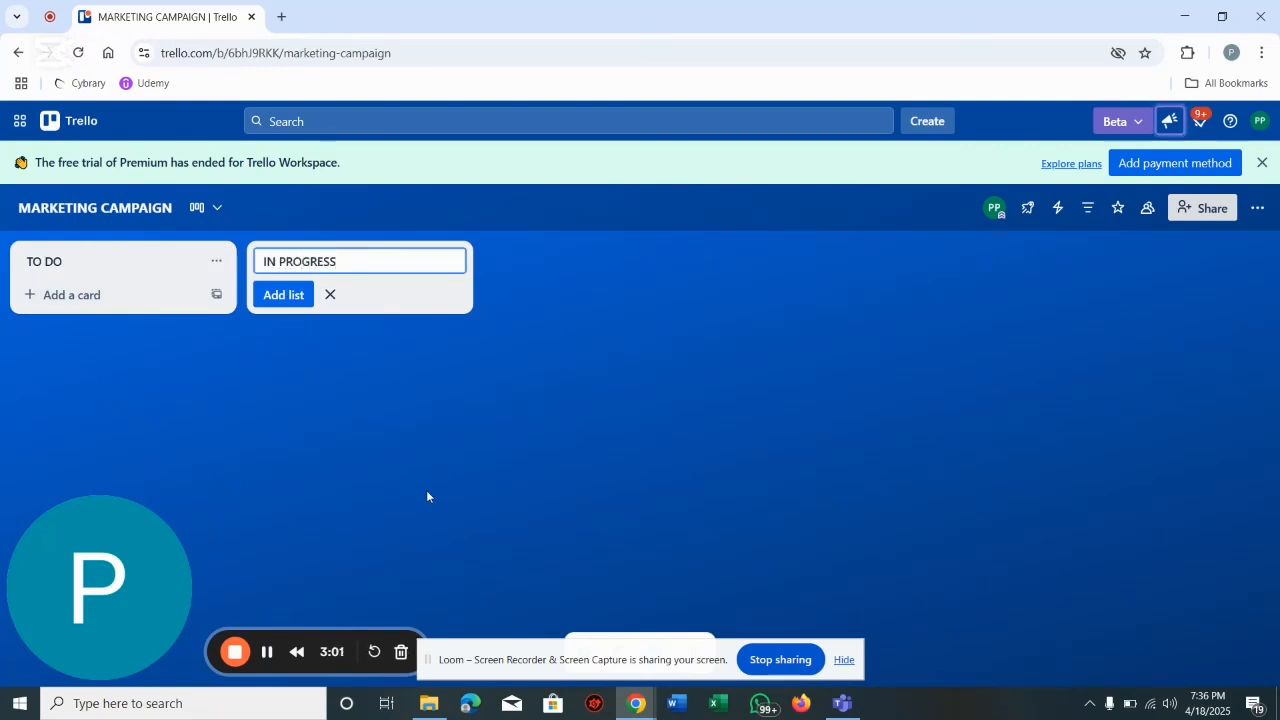
click(272, 295)
text(COMP[;LETE)
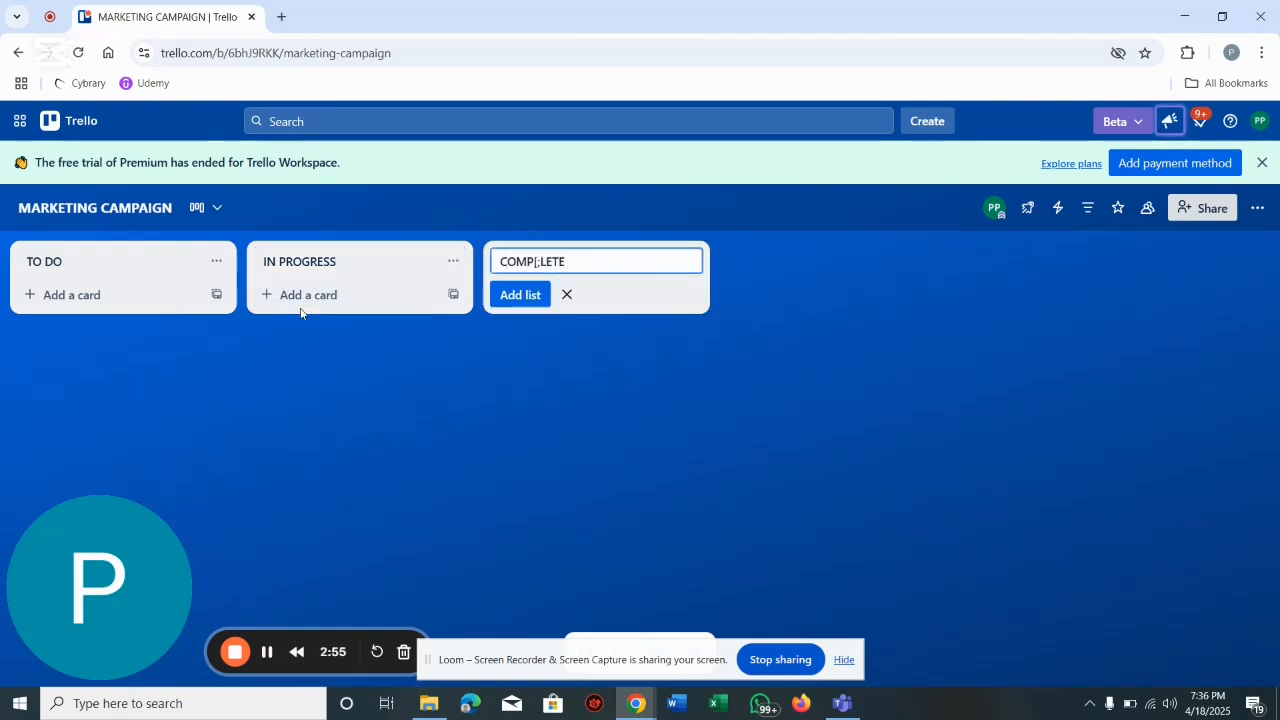
click(520, 296)
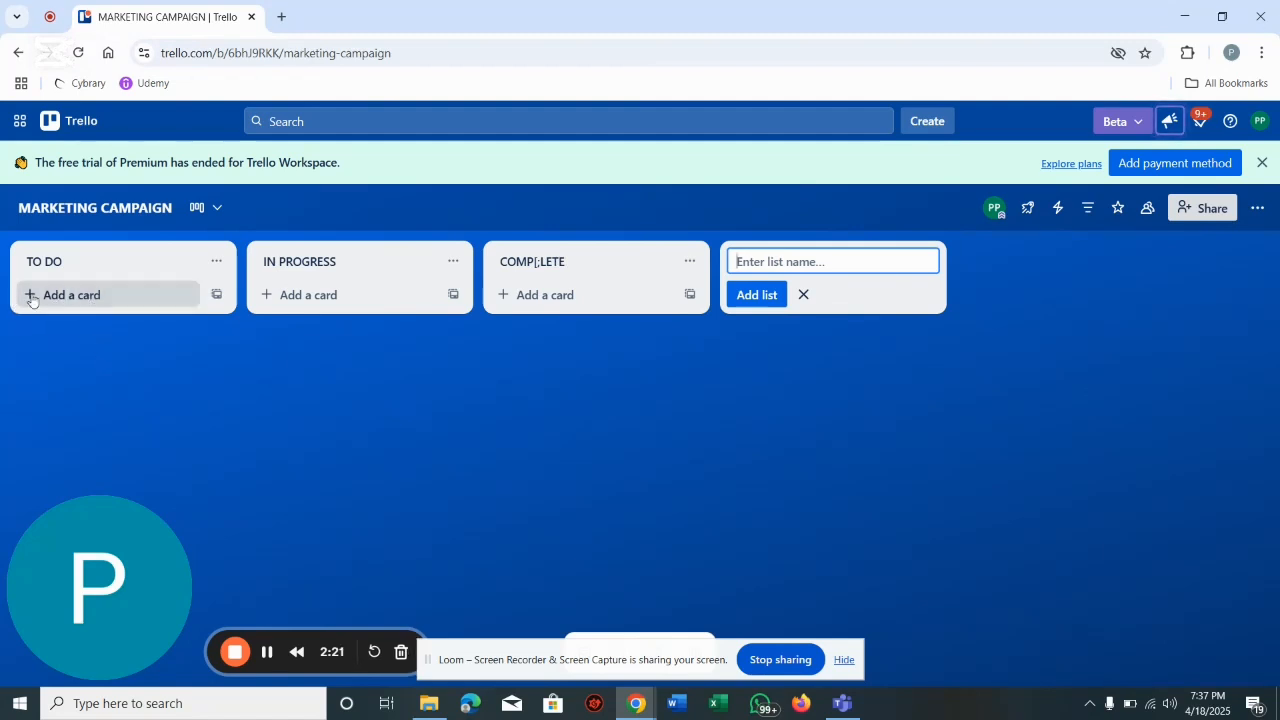
Step: Add a card titled Research to the TO DO list
click(110, 299)
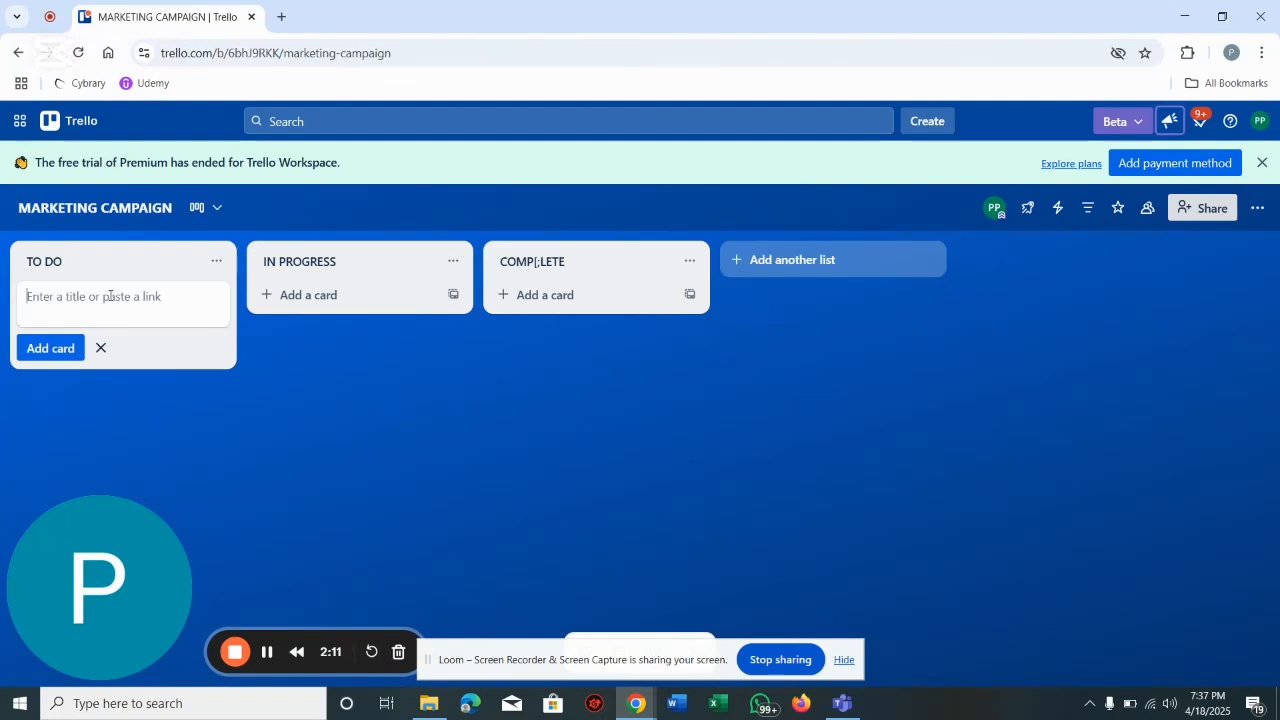
text(Resea)
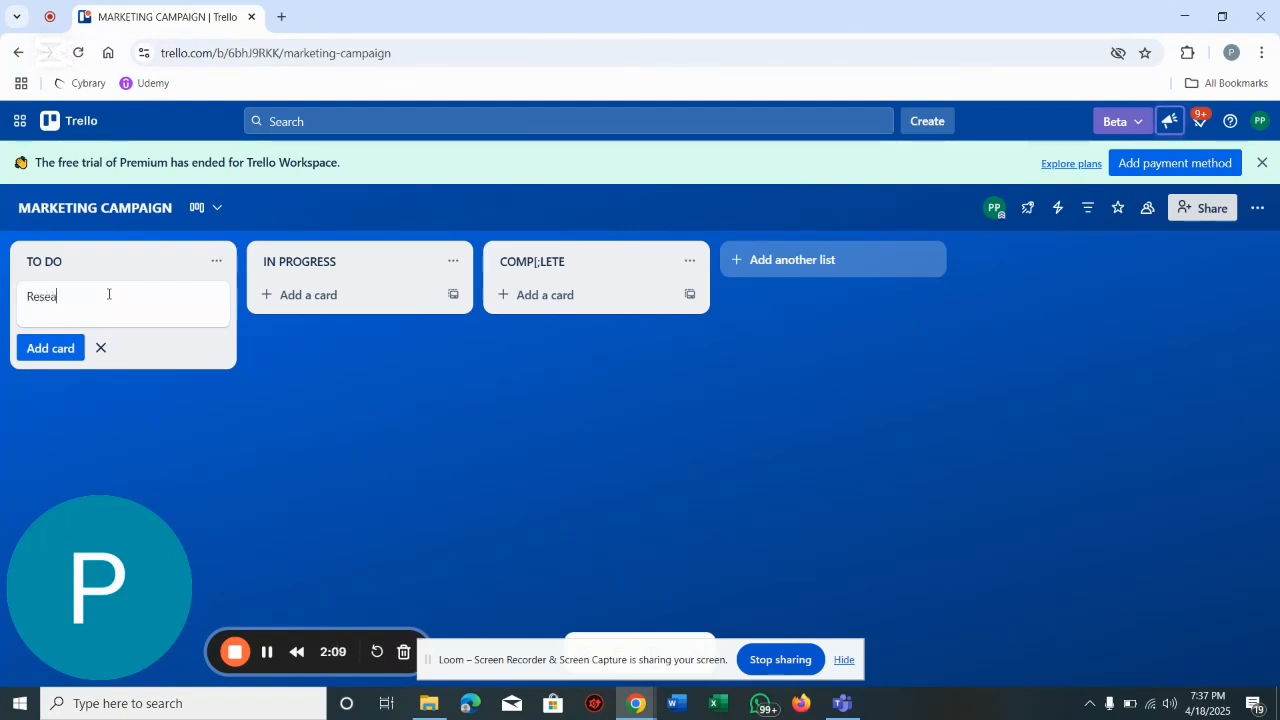
text(ch)
key(BackSpace)
key(BackSpace)
key(BackSpace)
key(BackSpace)
key(BackSpace)
text(search)
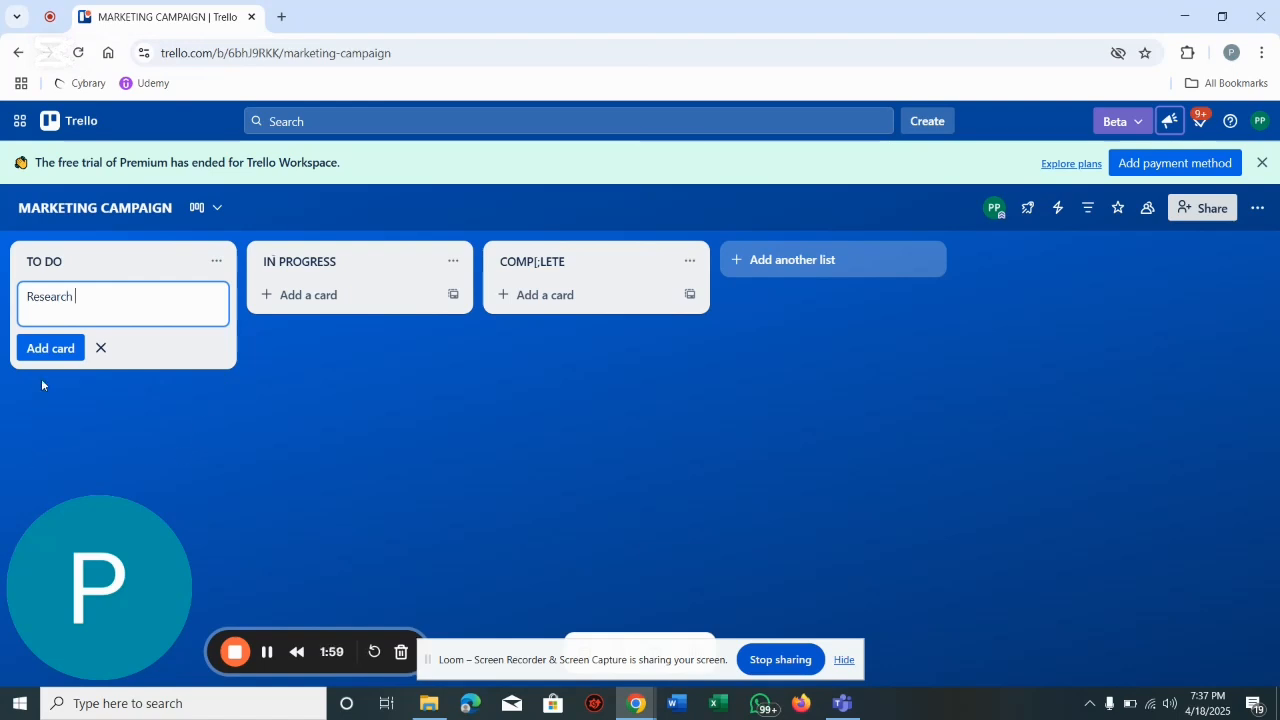
click(44, 349)
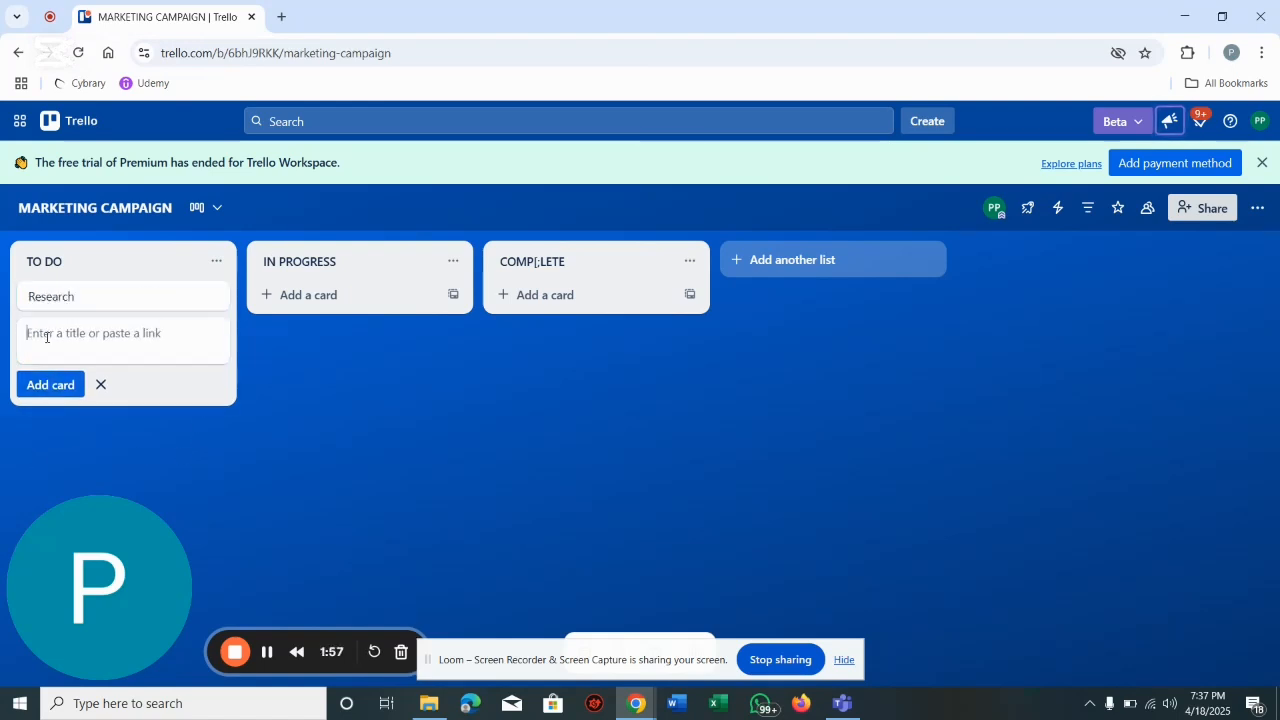
Step: Add a card titled Data collection below Research in the TO DO list
text(D)
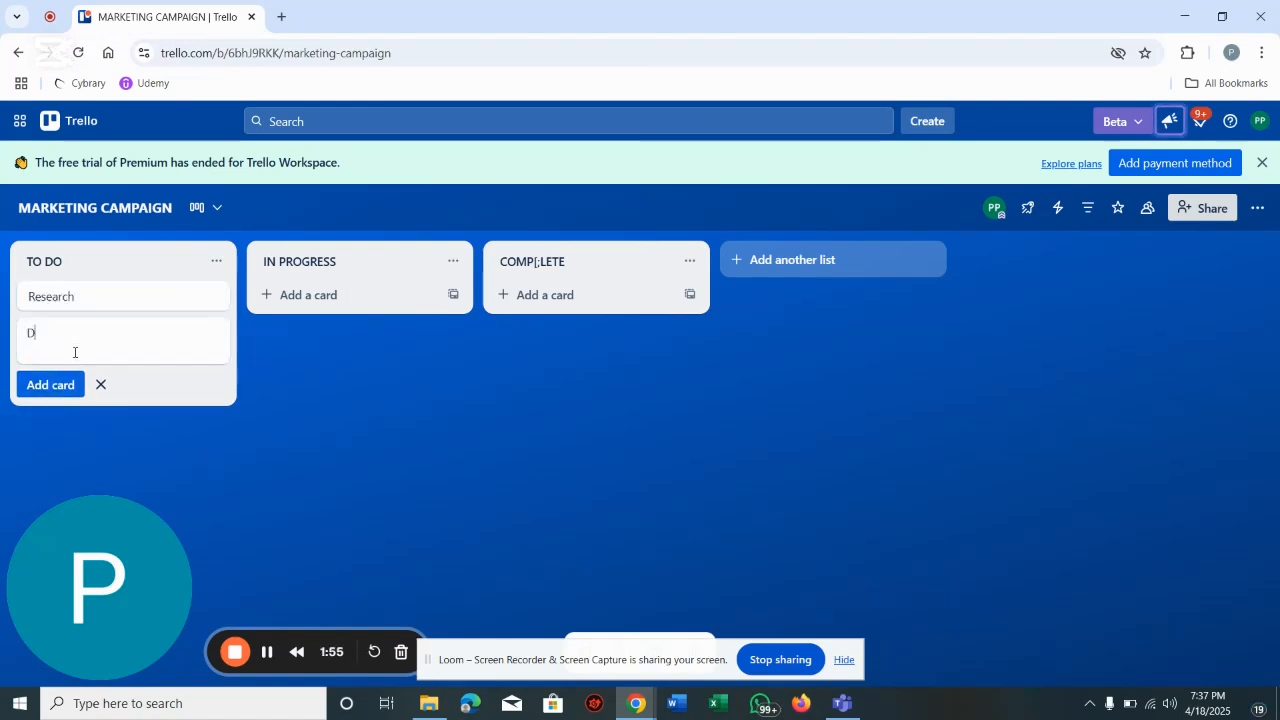
text(ata co)
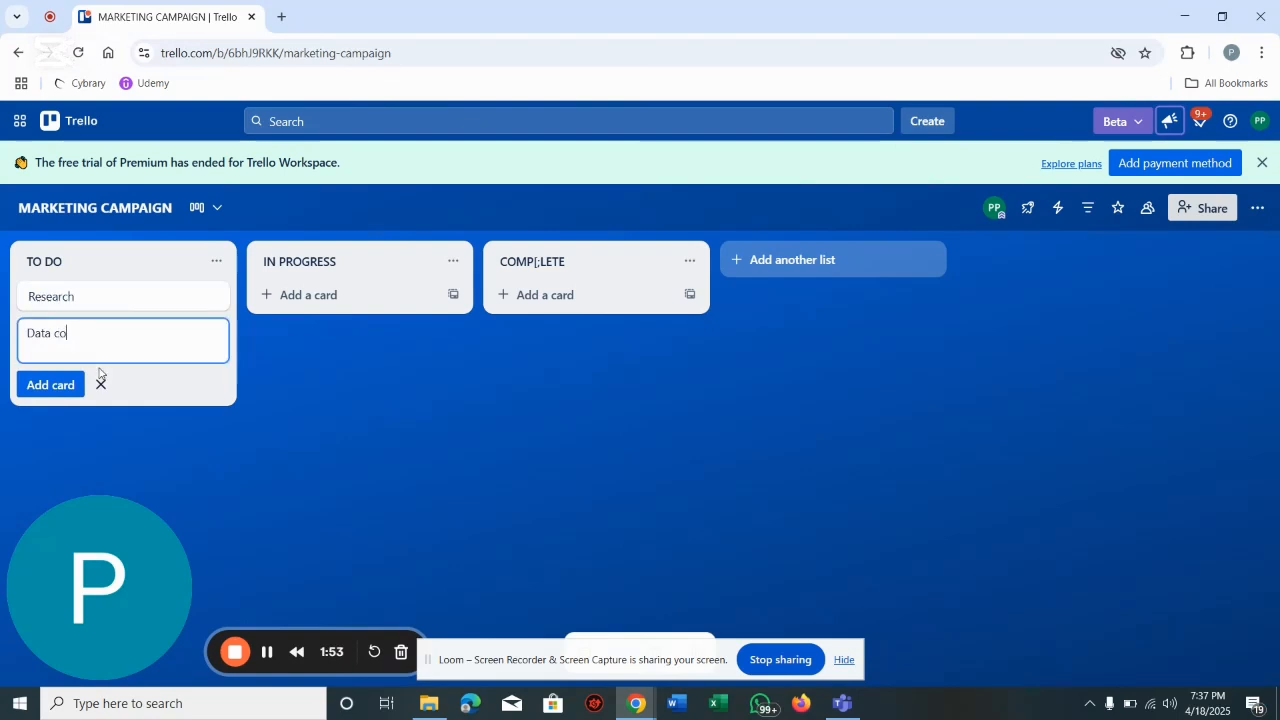
text(llection)
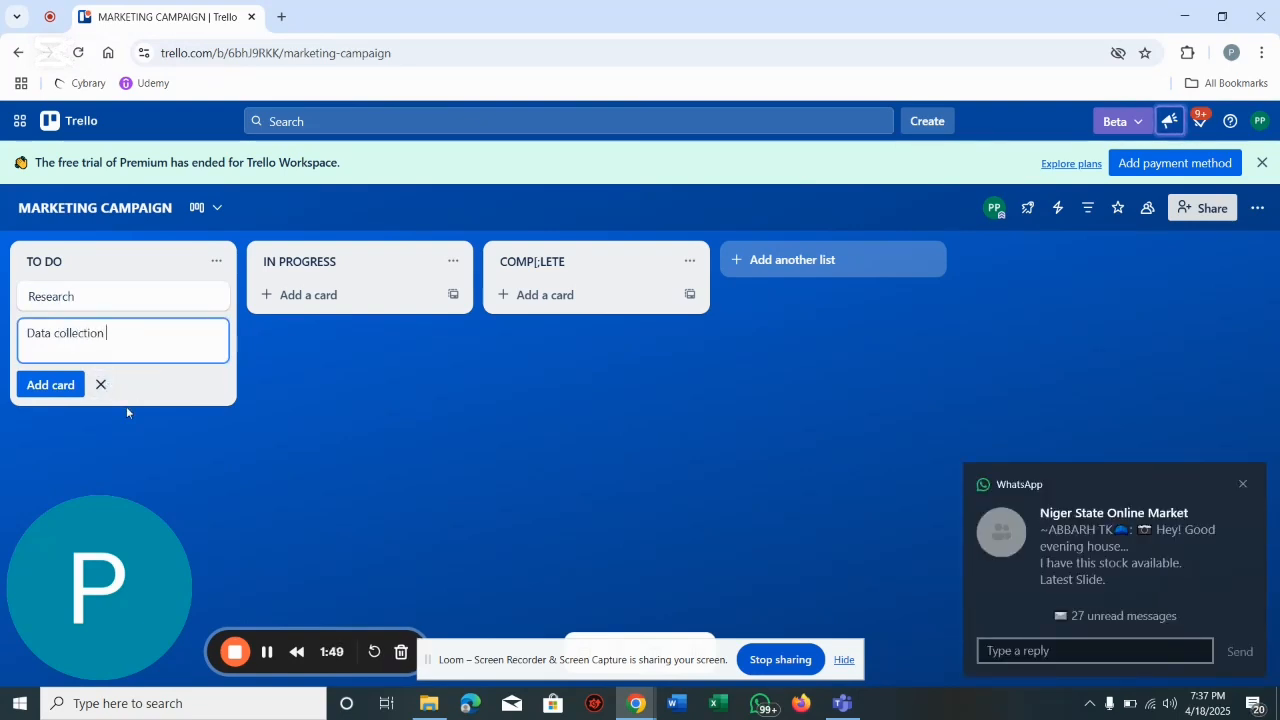
click(40, 386)
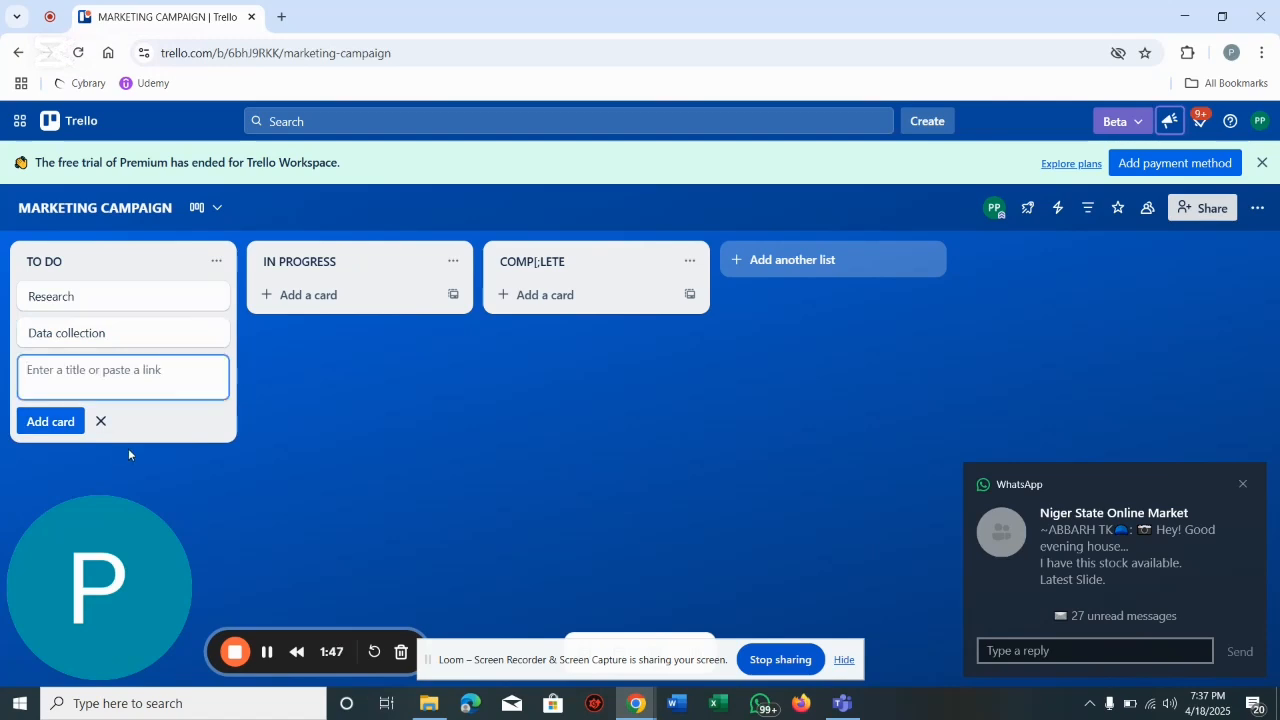
Step: Dismiss the WhatsApp notification and add a card titled Data Analysis to the TO DO list
click(1245, 483)
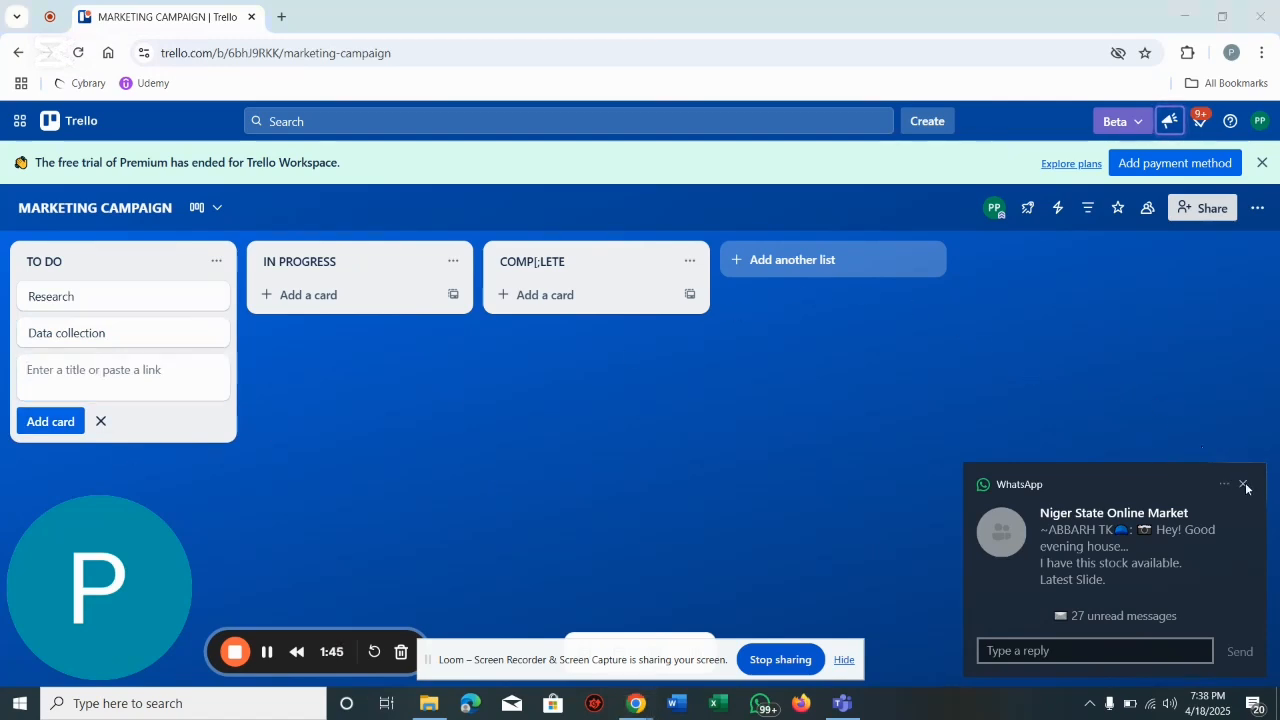
click(73, 388)
text(D)
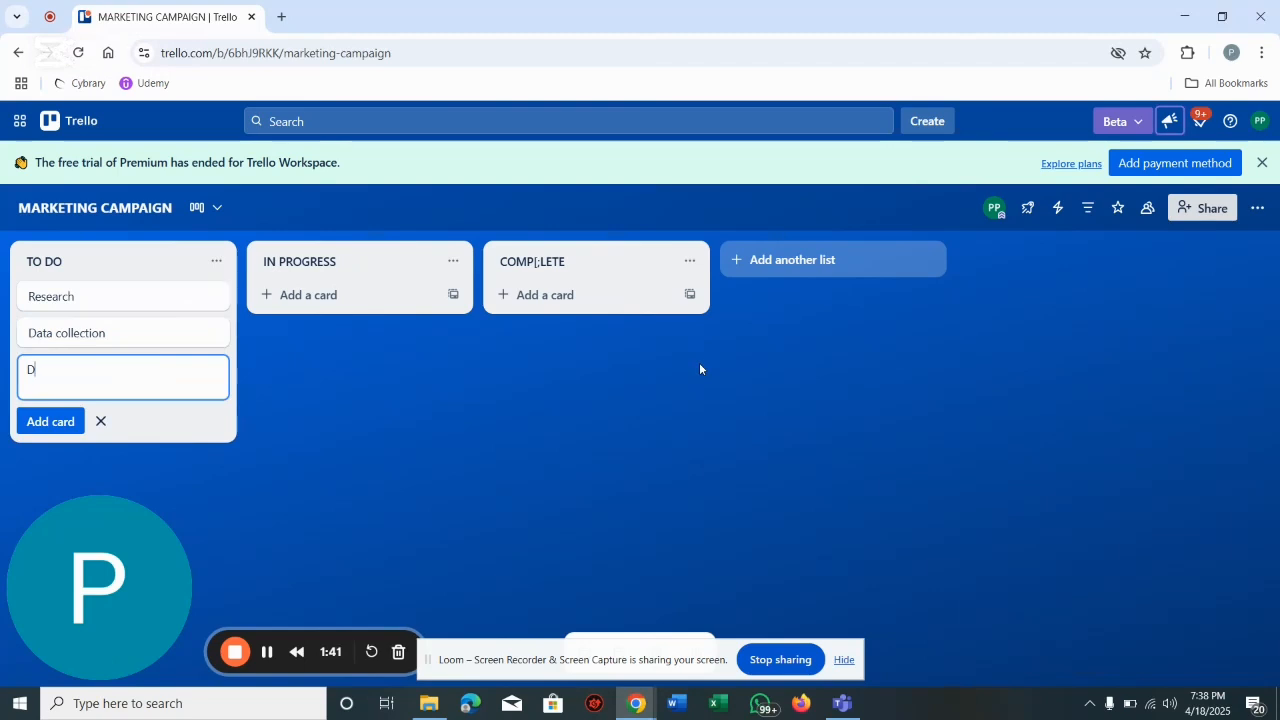
text(ata )
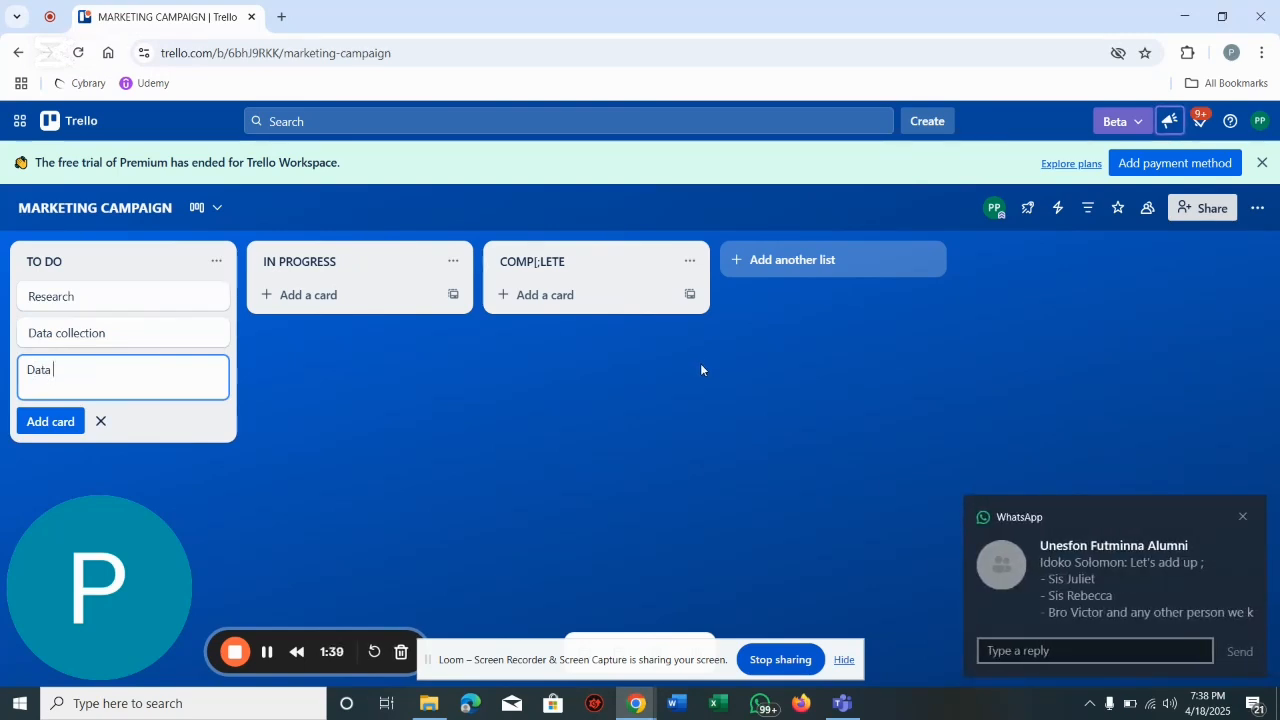
text(Analysis)
click(50, 421)
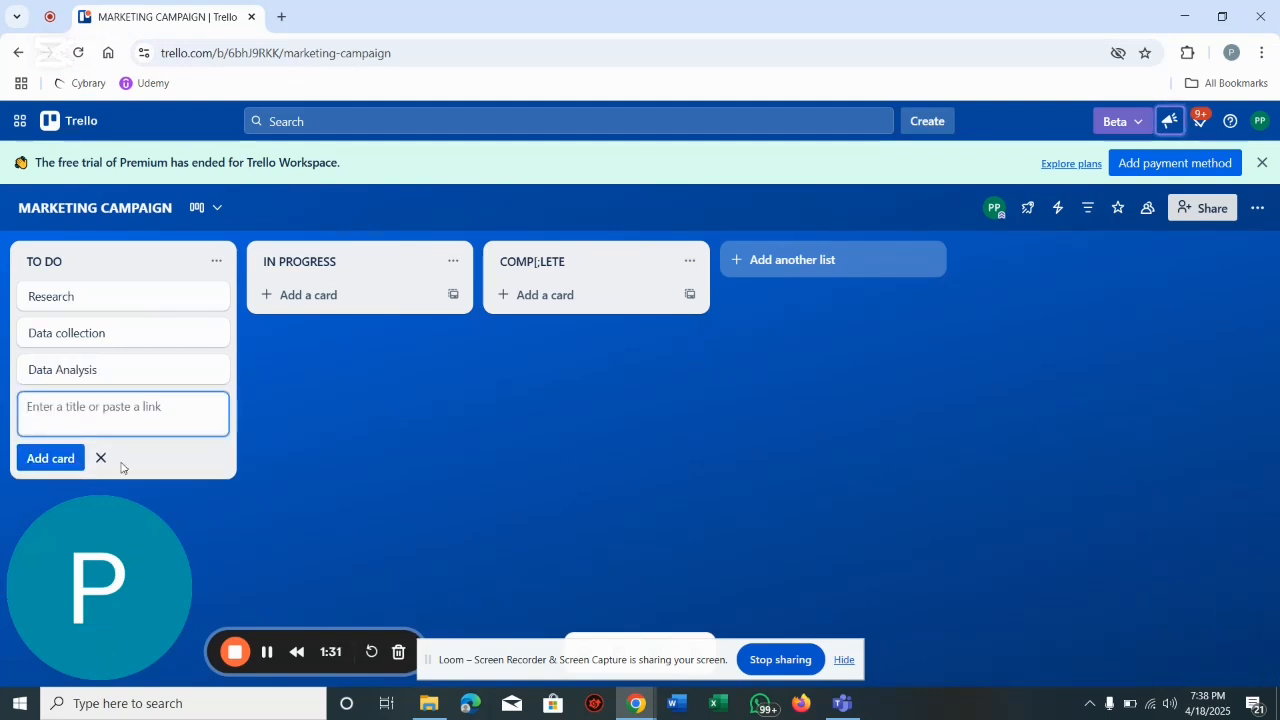
Step: Save the description "We are expected to go to Kubwa market and carry out data analysis" on the Research card
click(109, 300)
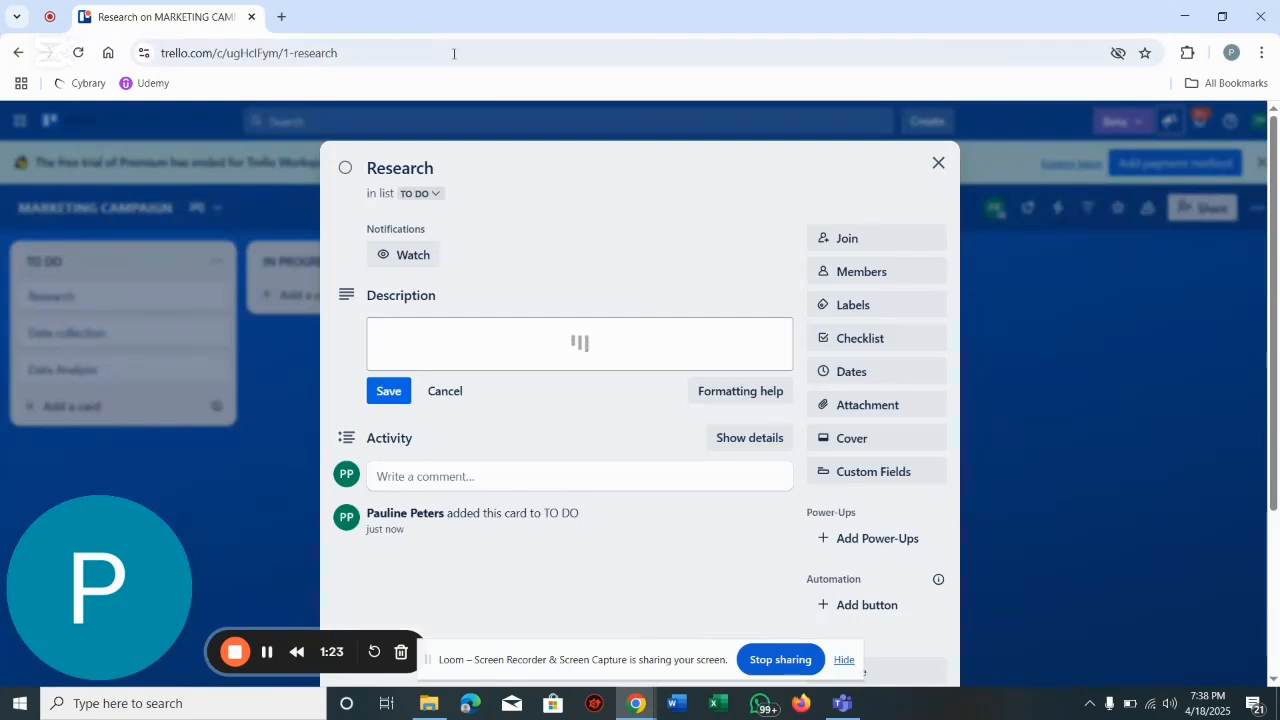
click(937, 163)
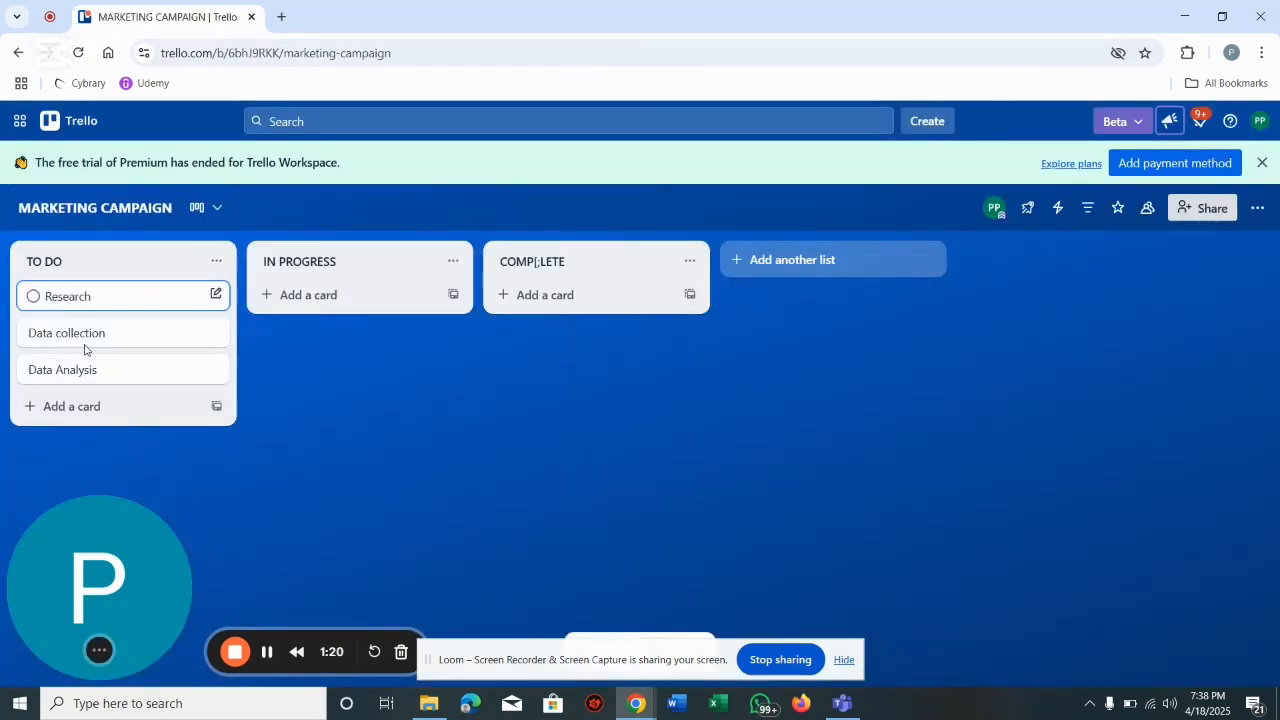
click(100, 296)
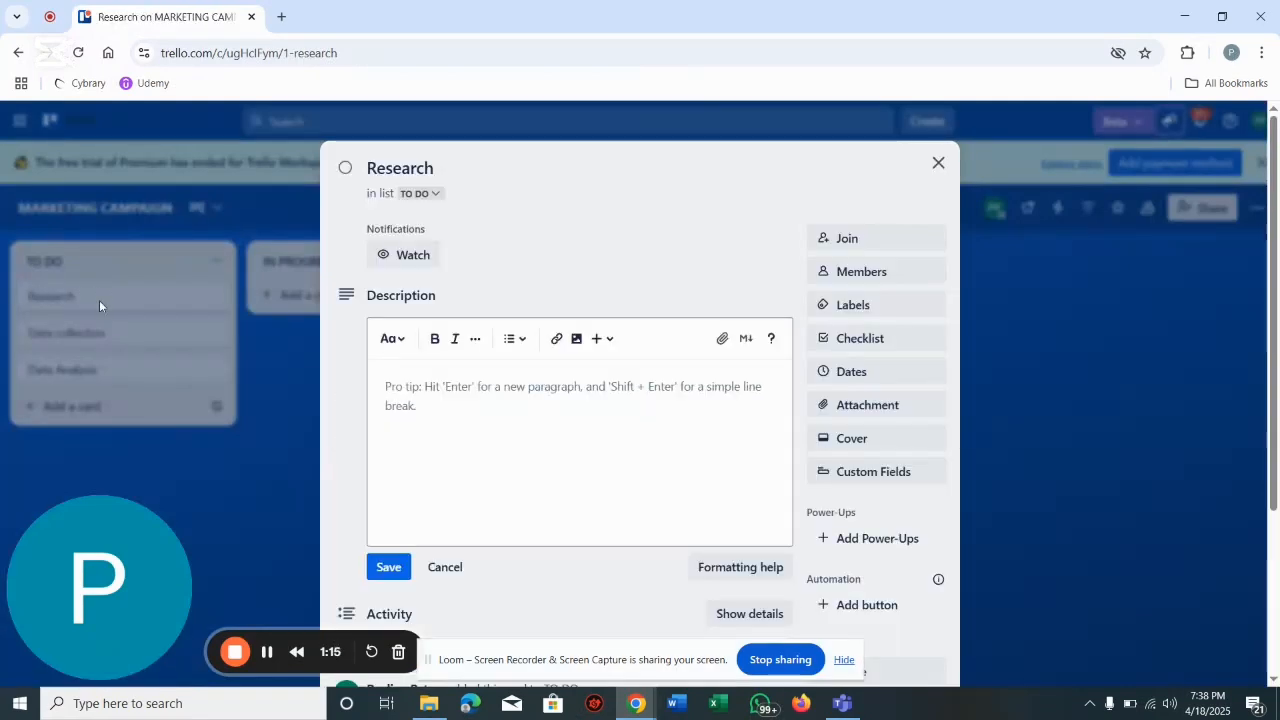
click(441, 408)
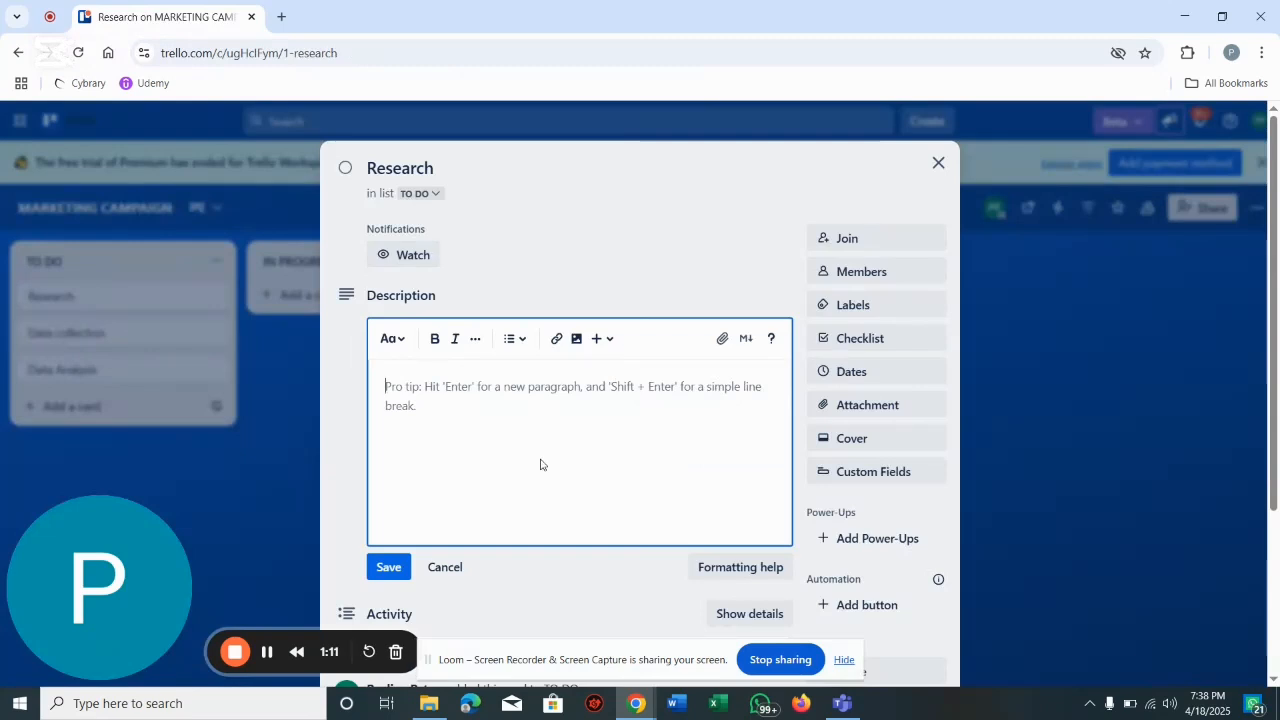
text(We are expe)
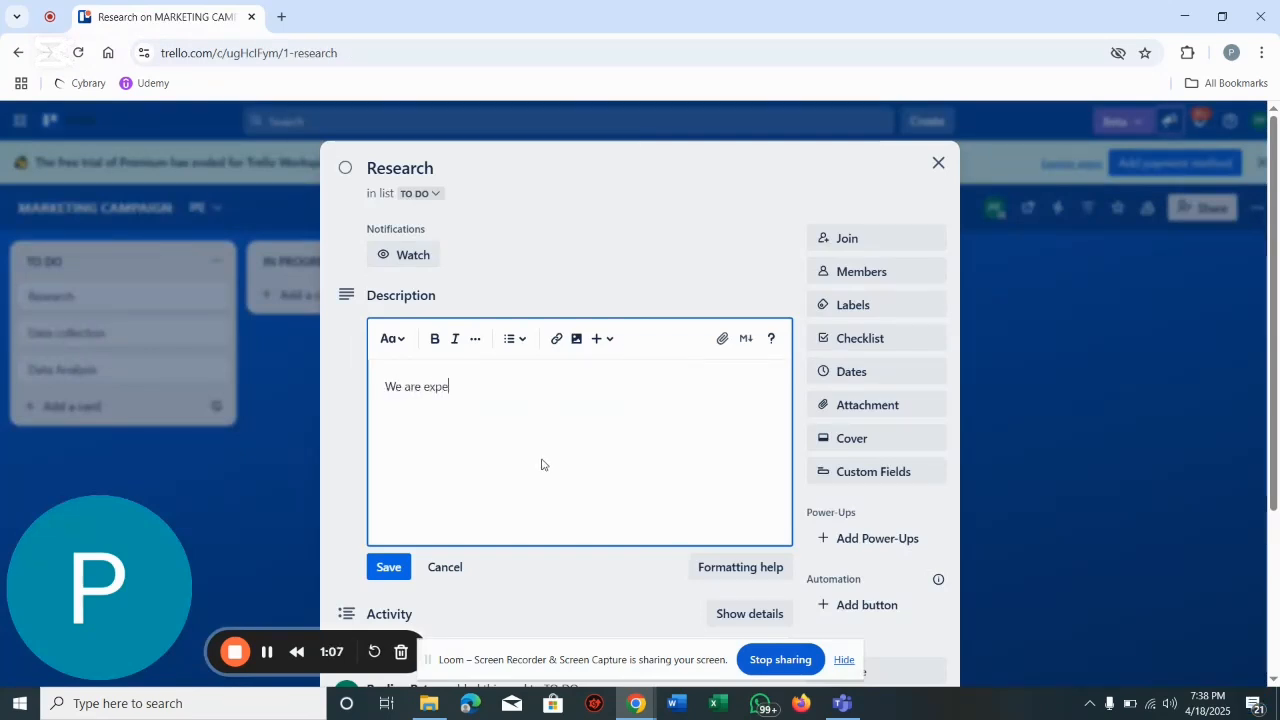
text(cted to go to Kubwa market and carry)
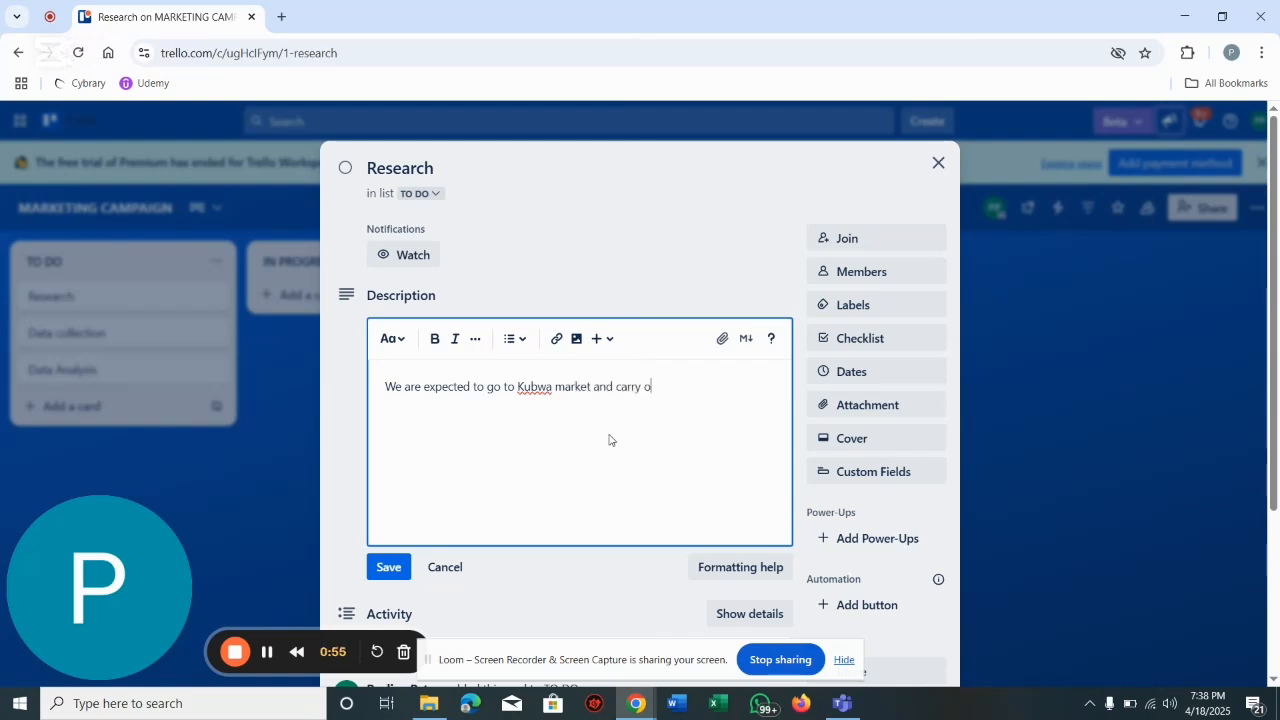
text(o)
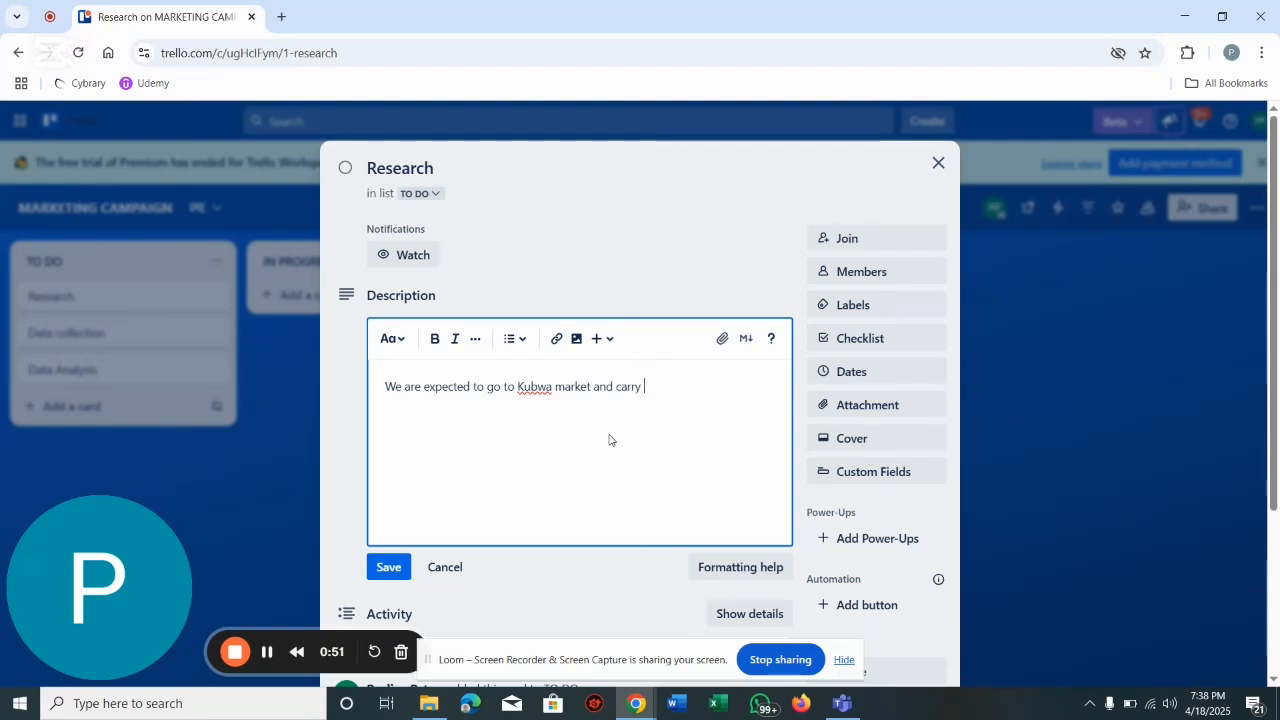
text(ut da)
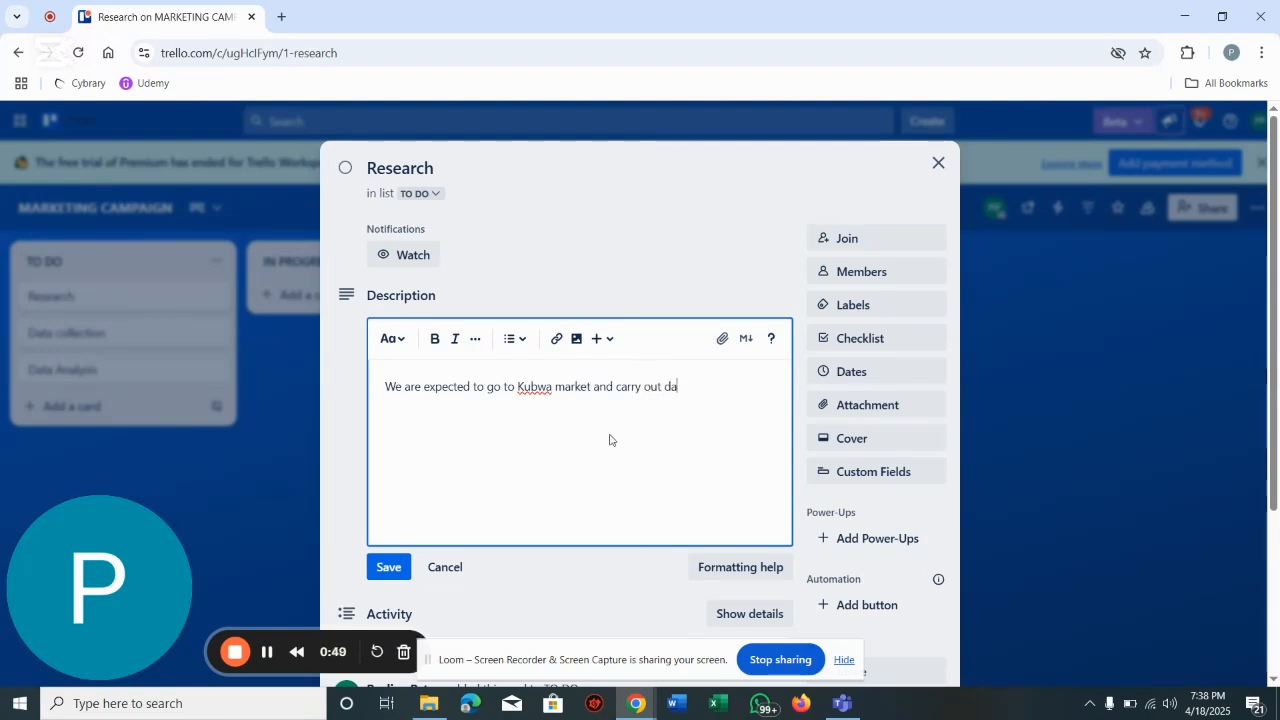
text(ta analysis)
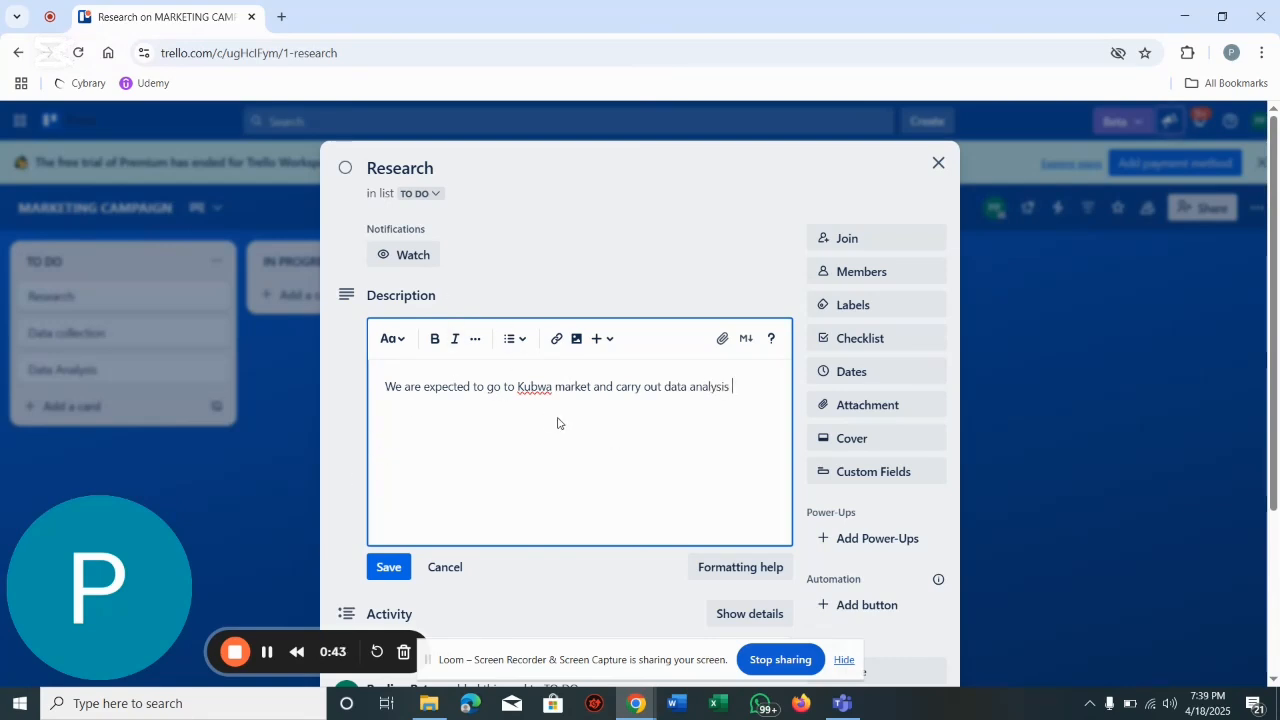
click(392, 570)
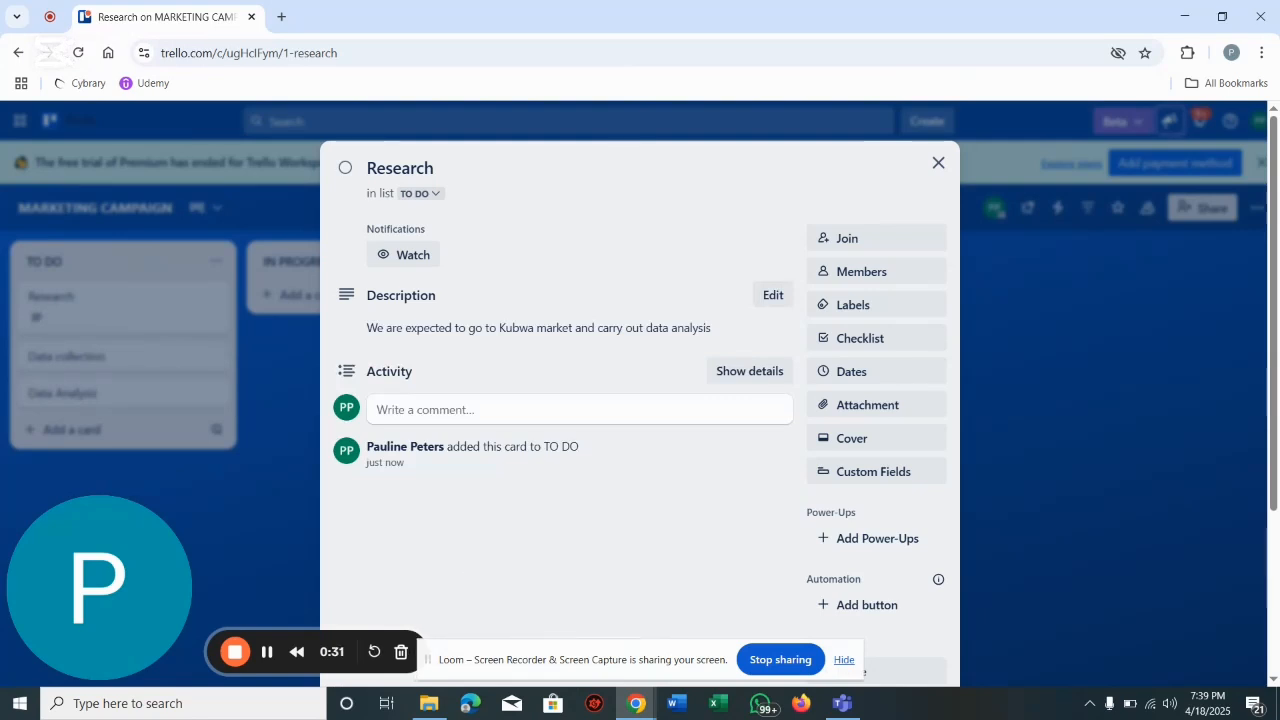
Step: Apply the red label to the Research card
click(852, 306)
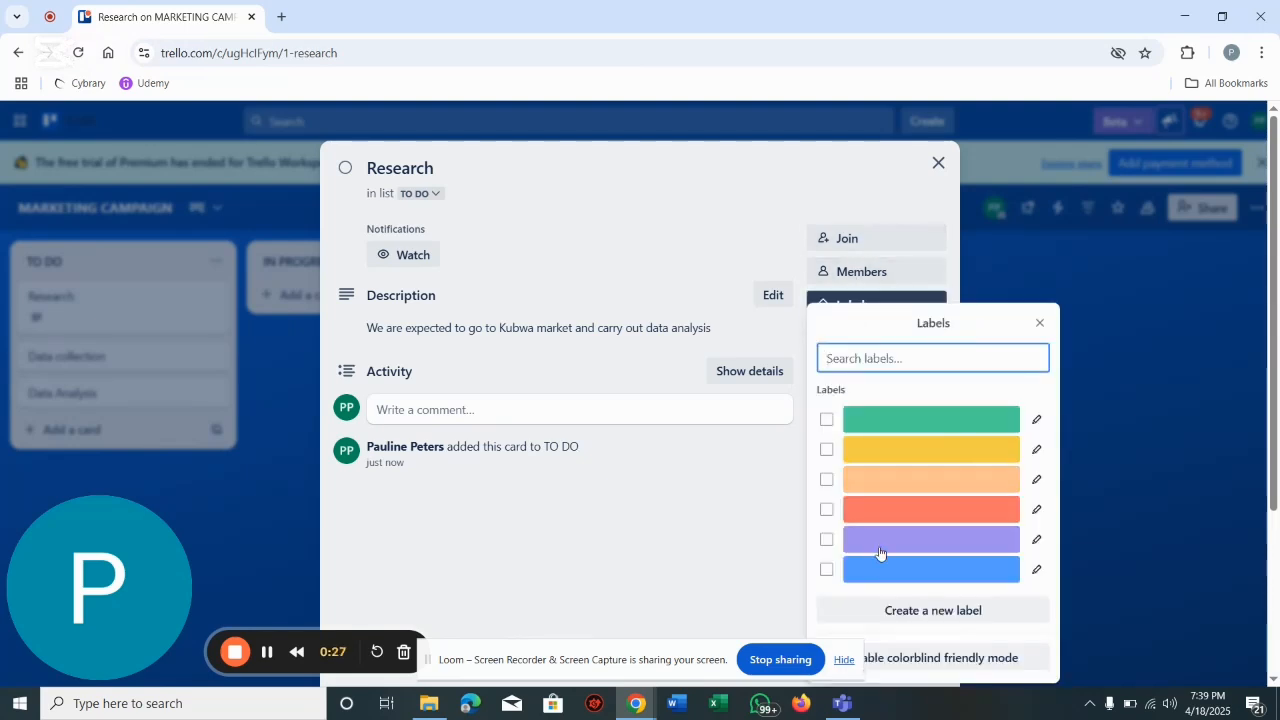
click(882, 515)
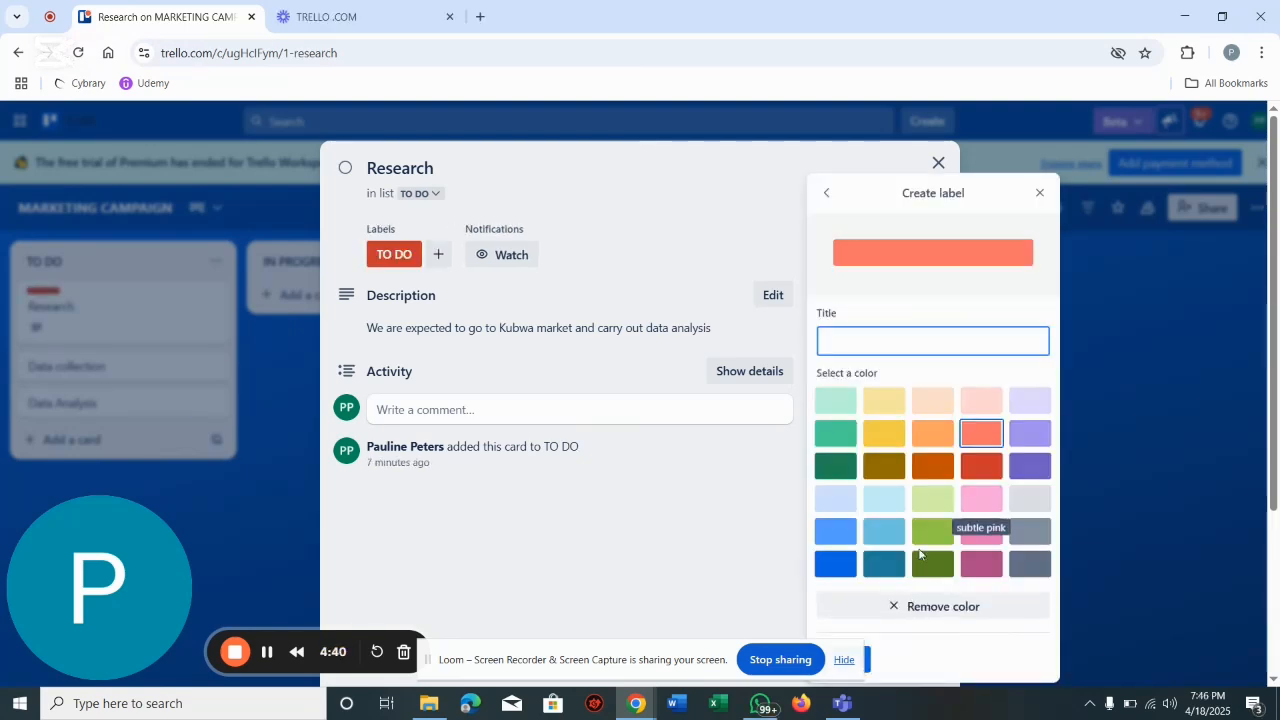
click(935, 528)
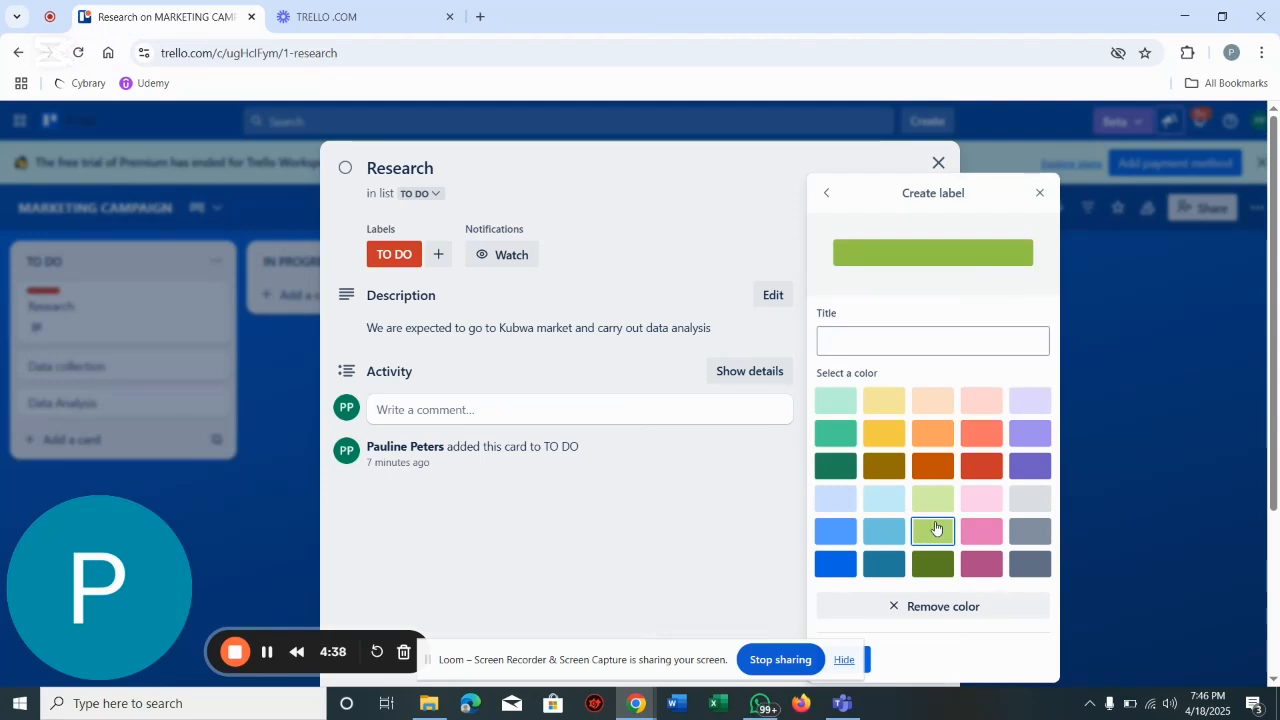
click(913, 344)
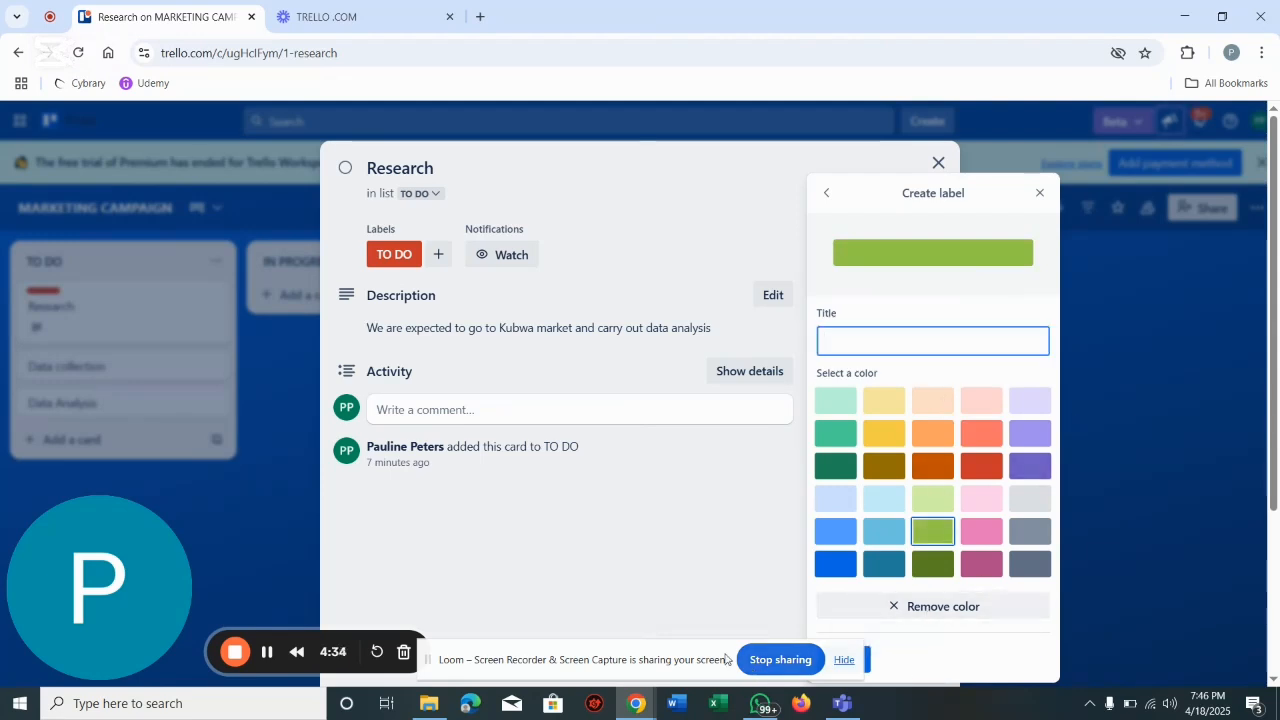
drag(651, 654, 535, 611)
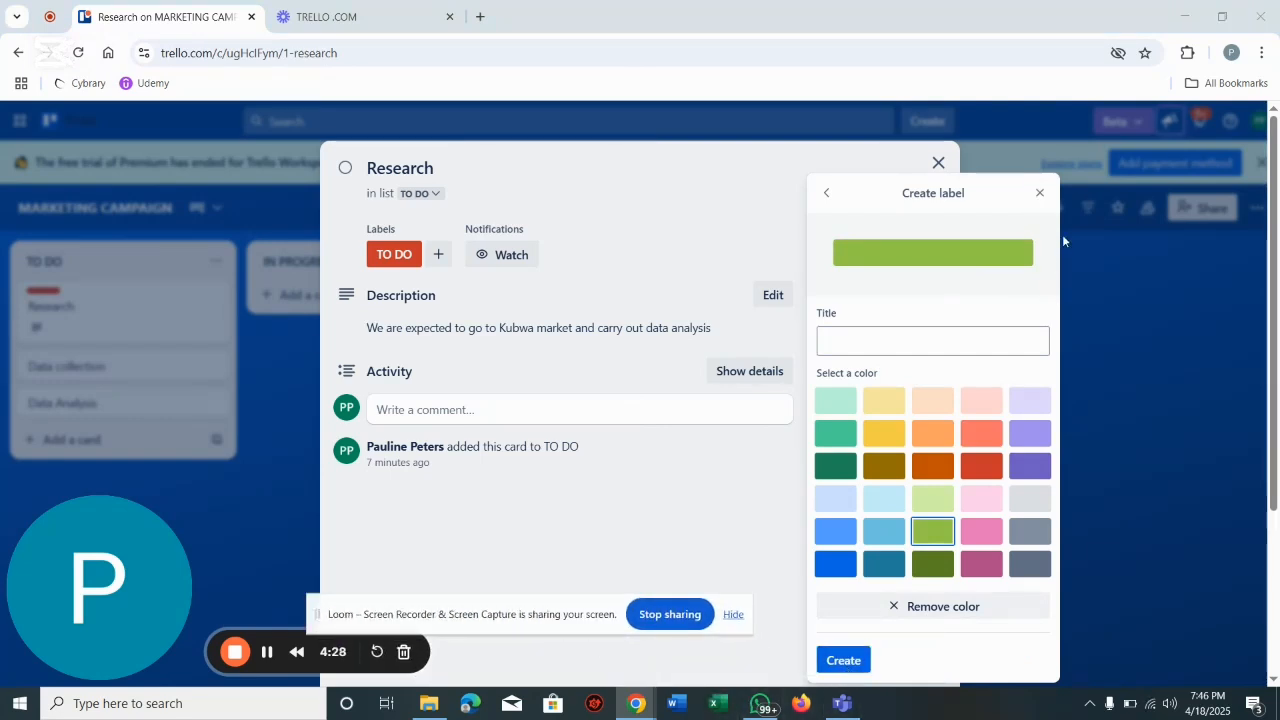
click(1040, 193)
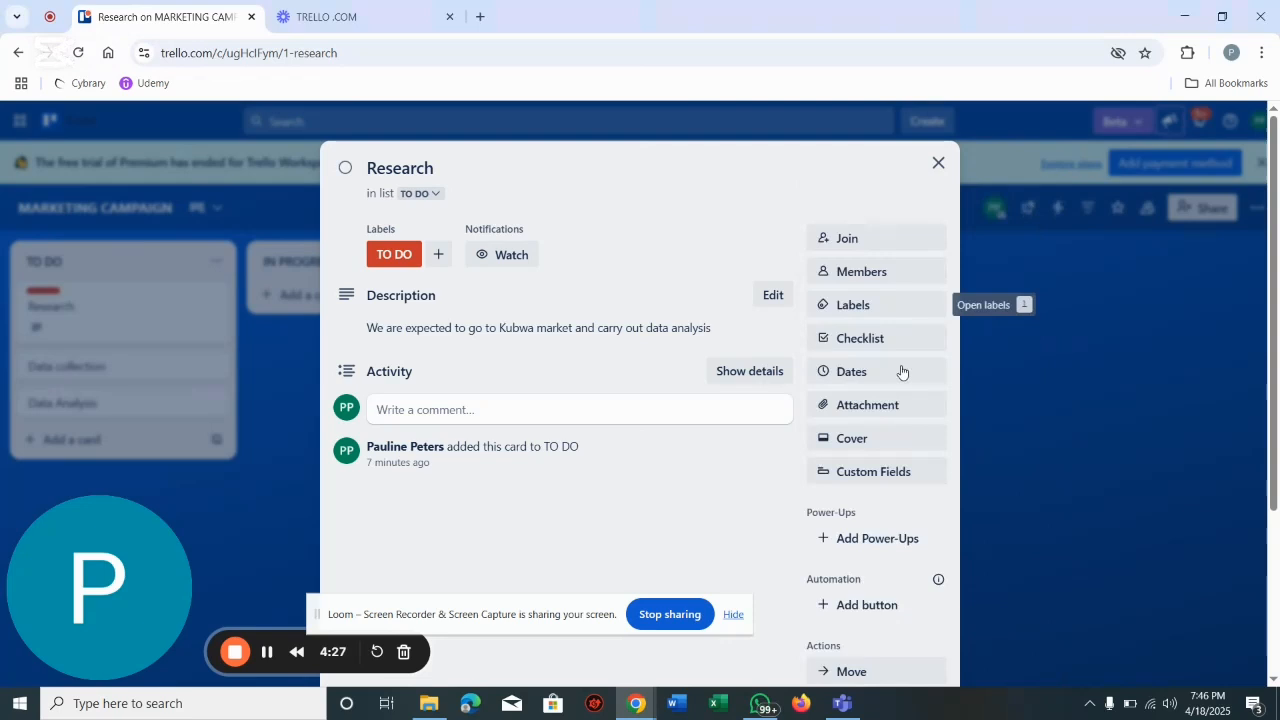
click(853, 304)
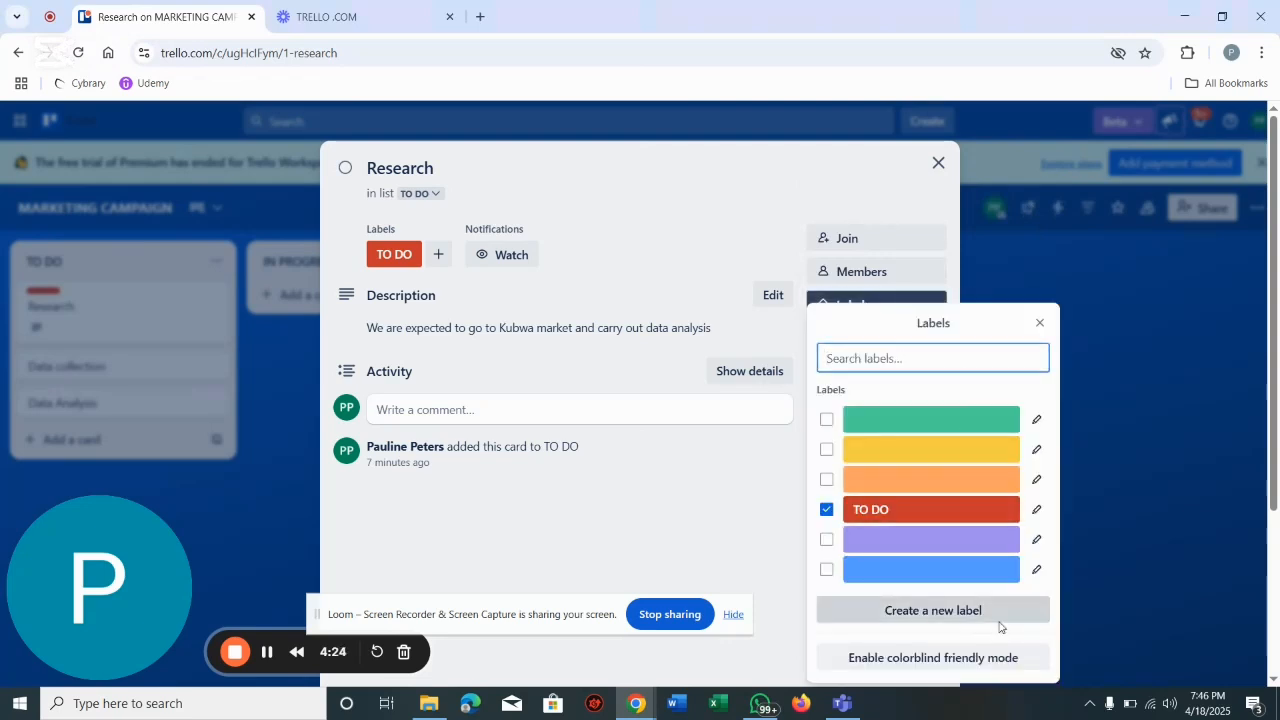
click(999, 620)
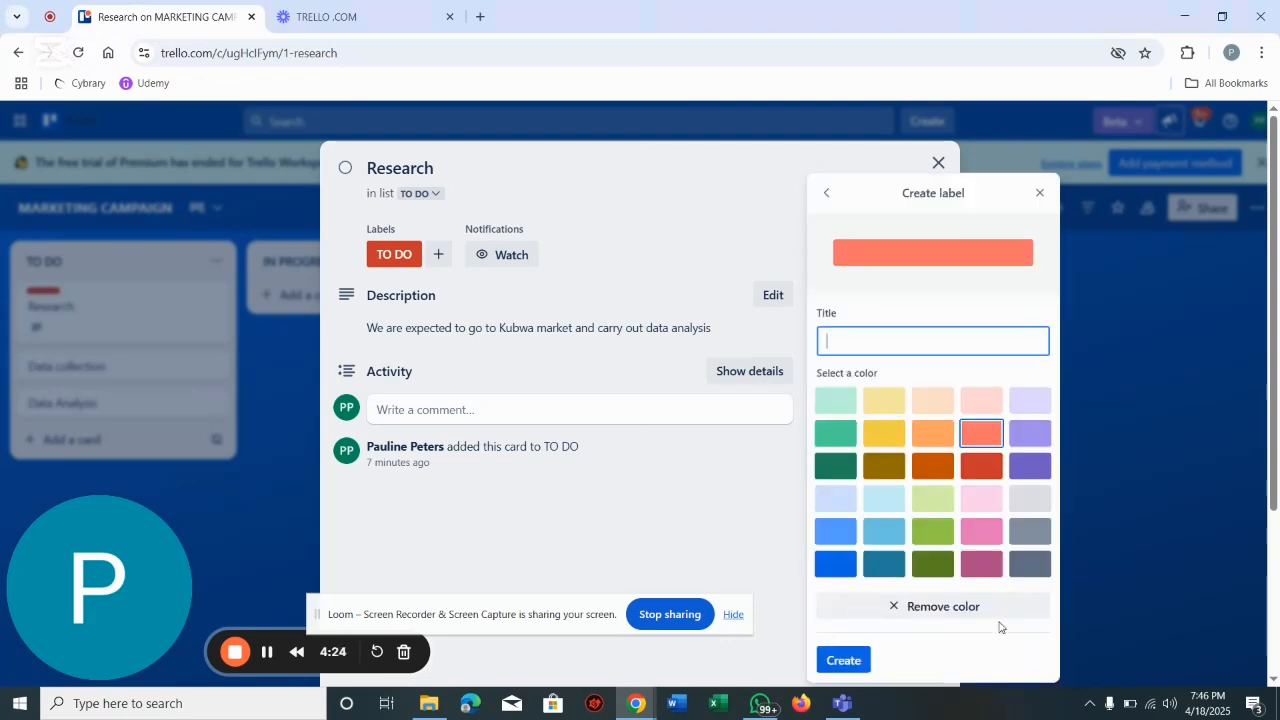
click(978, 467)
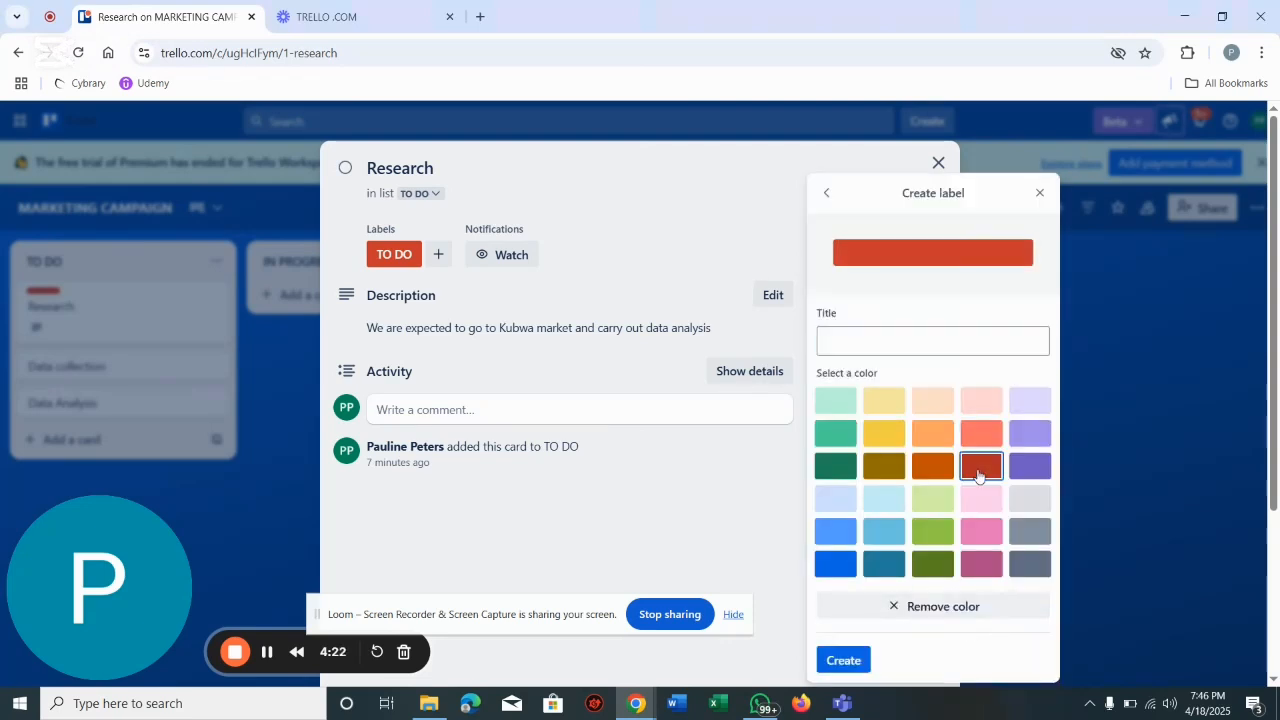
click(872, 344)
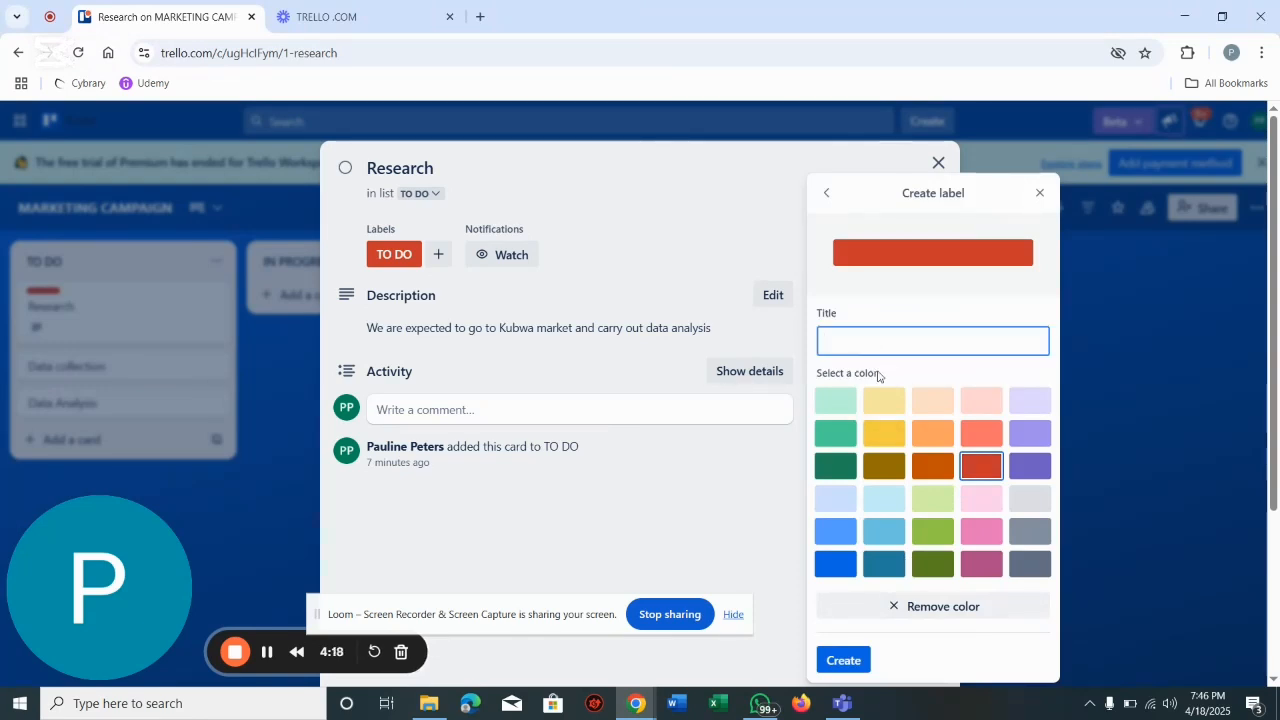
click(1040, 192)
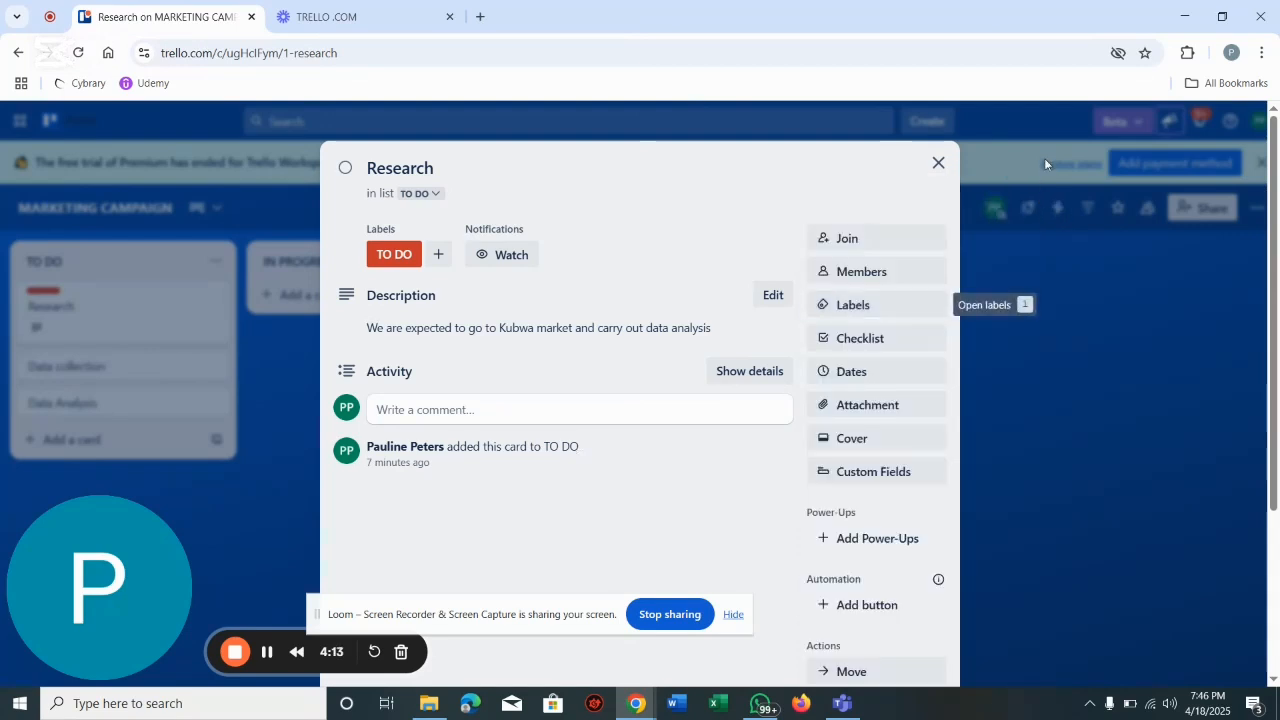
Step: Assign the third and the second listed workspace members to the Research card
click(878, 272)
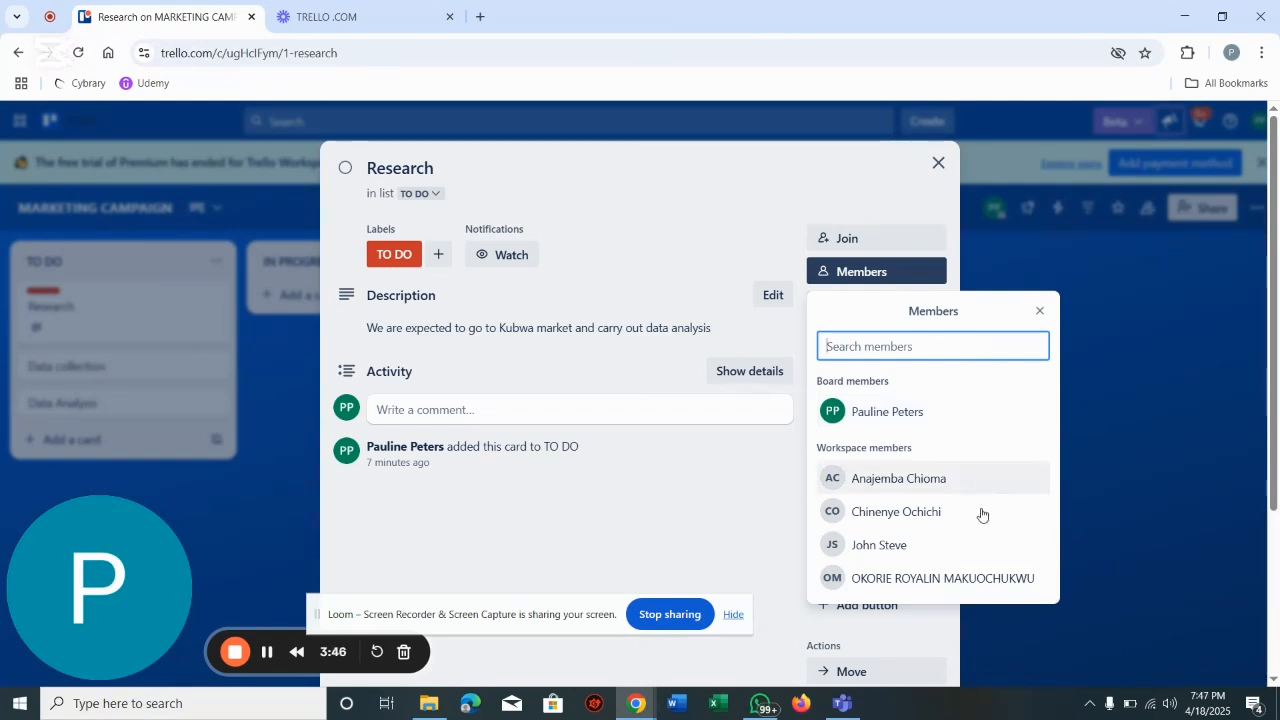
click(916, 550)
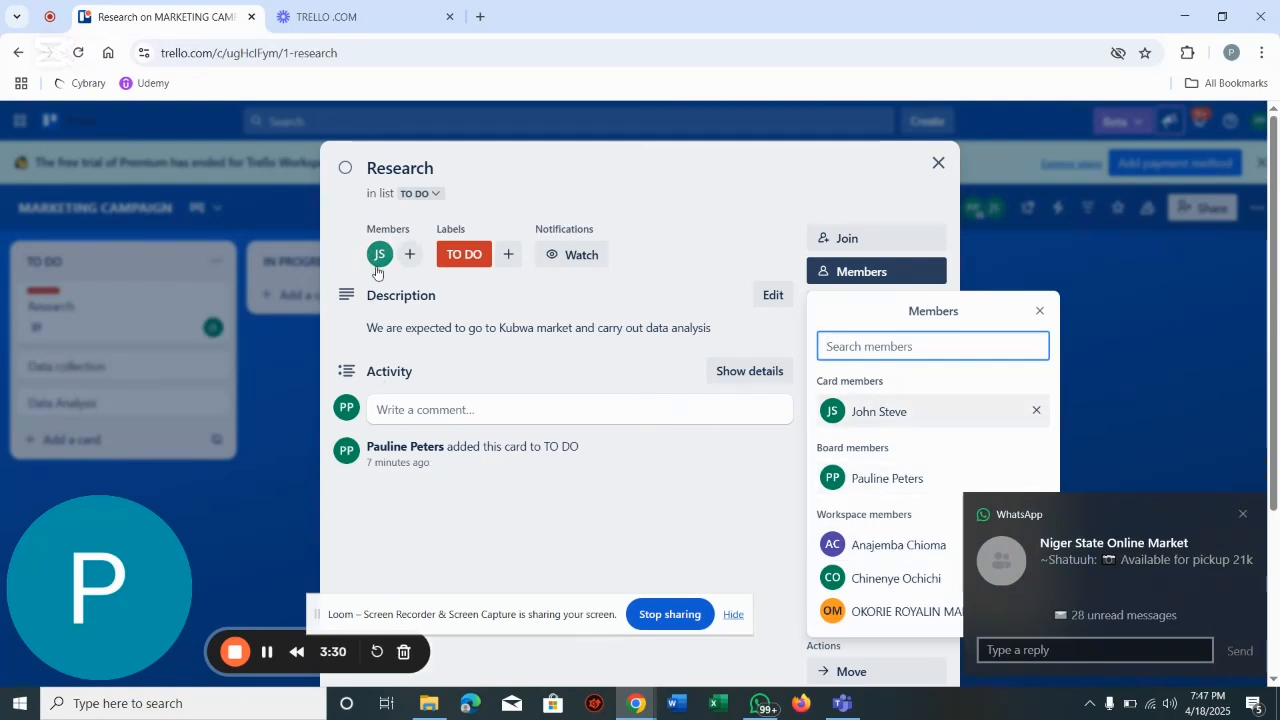
click(877, 580)
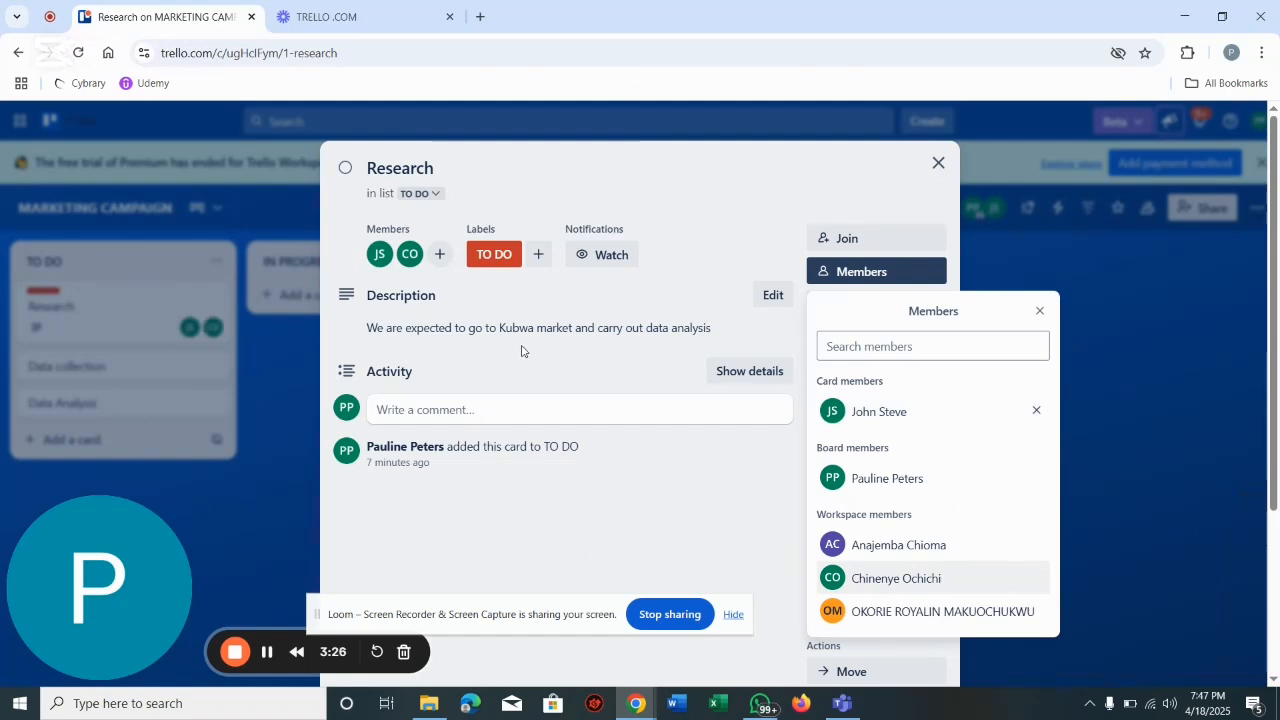
click(1175, 301)
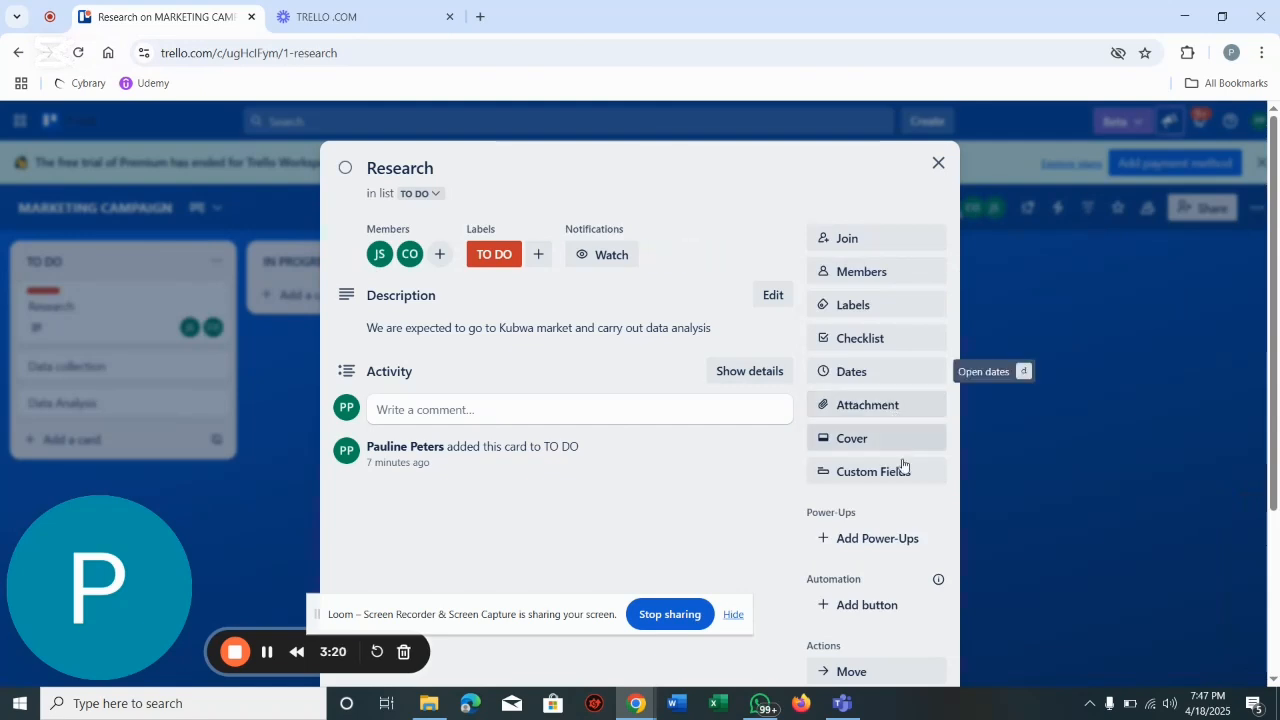
Step: Set the Research card's due date to 4/22/2025, leave the start date off, and save the dates
click(872, 378)
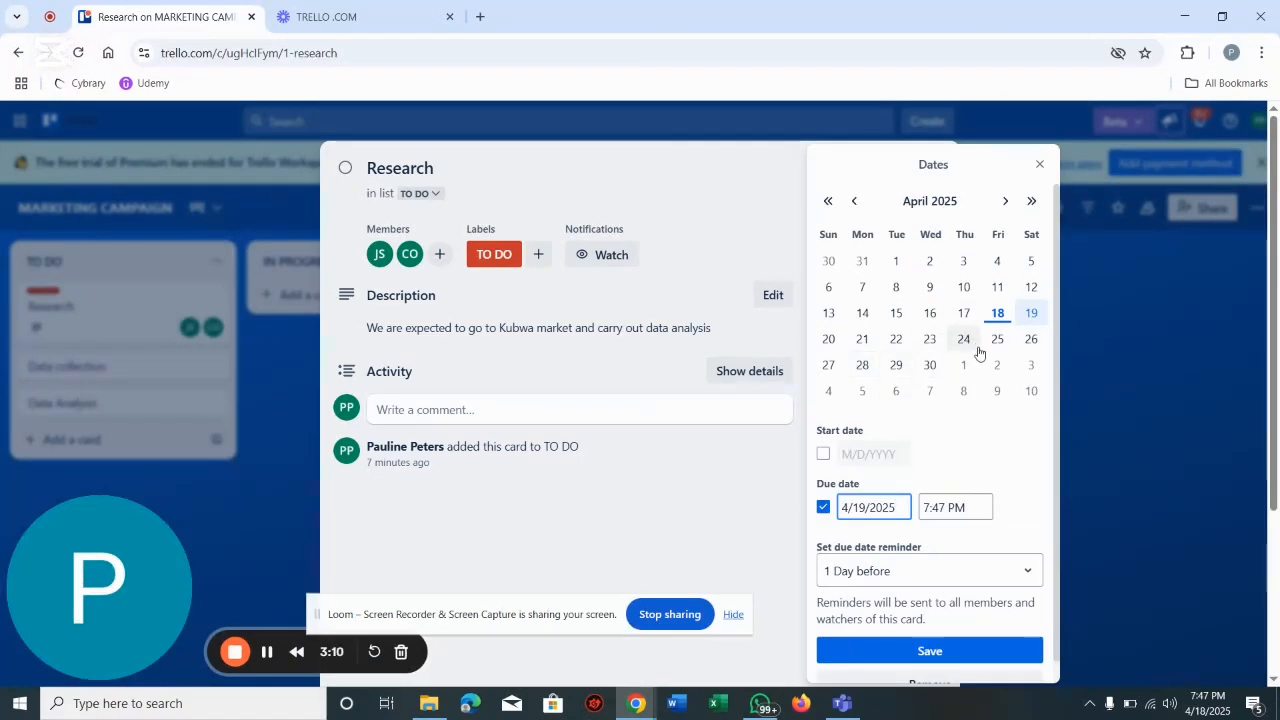
click(885, 341)
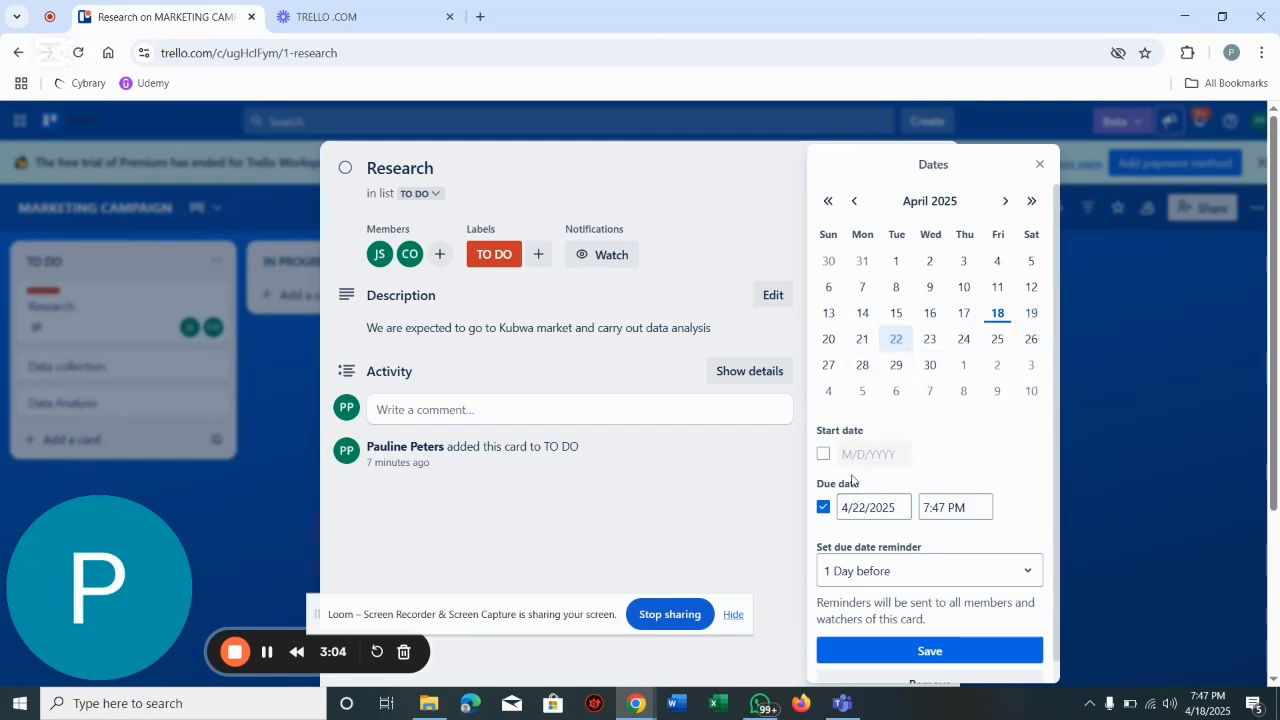
click(822, 456)
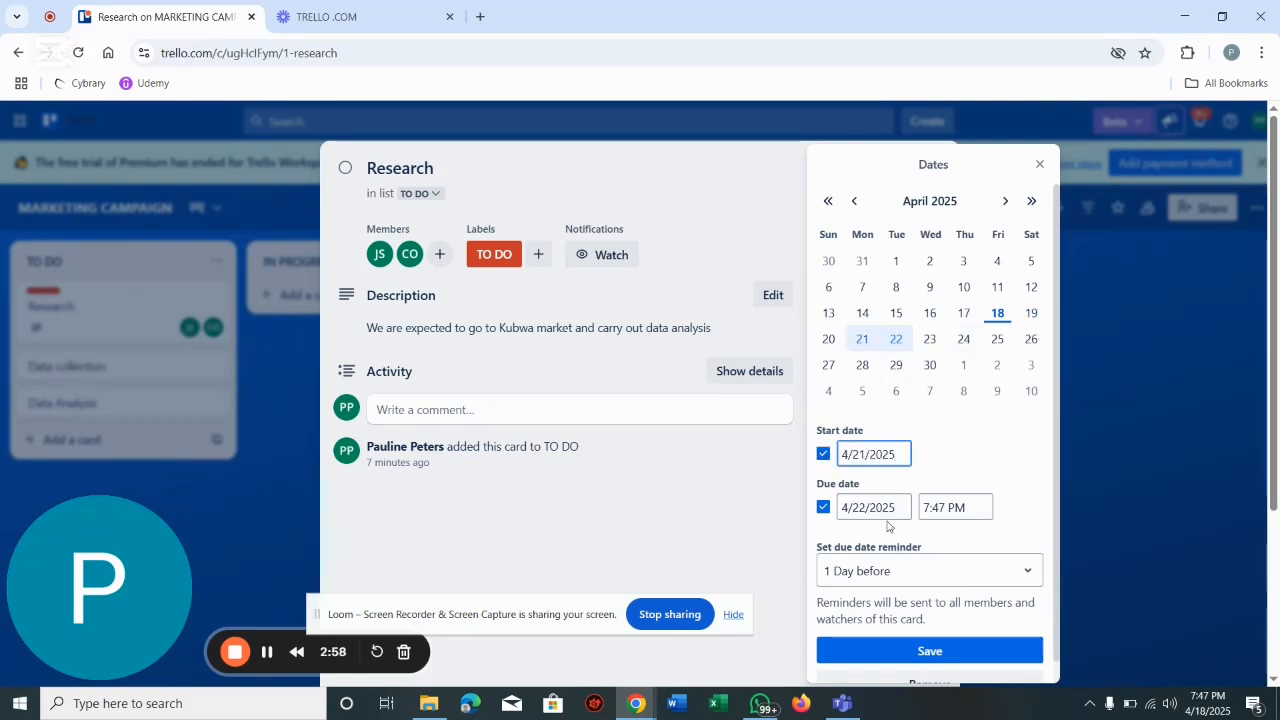
click(824, 455)
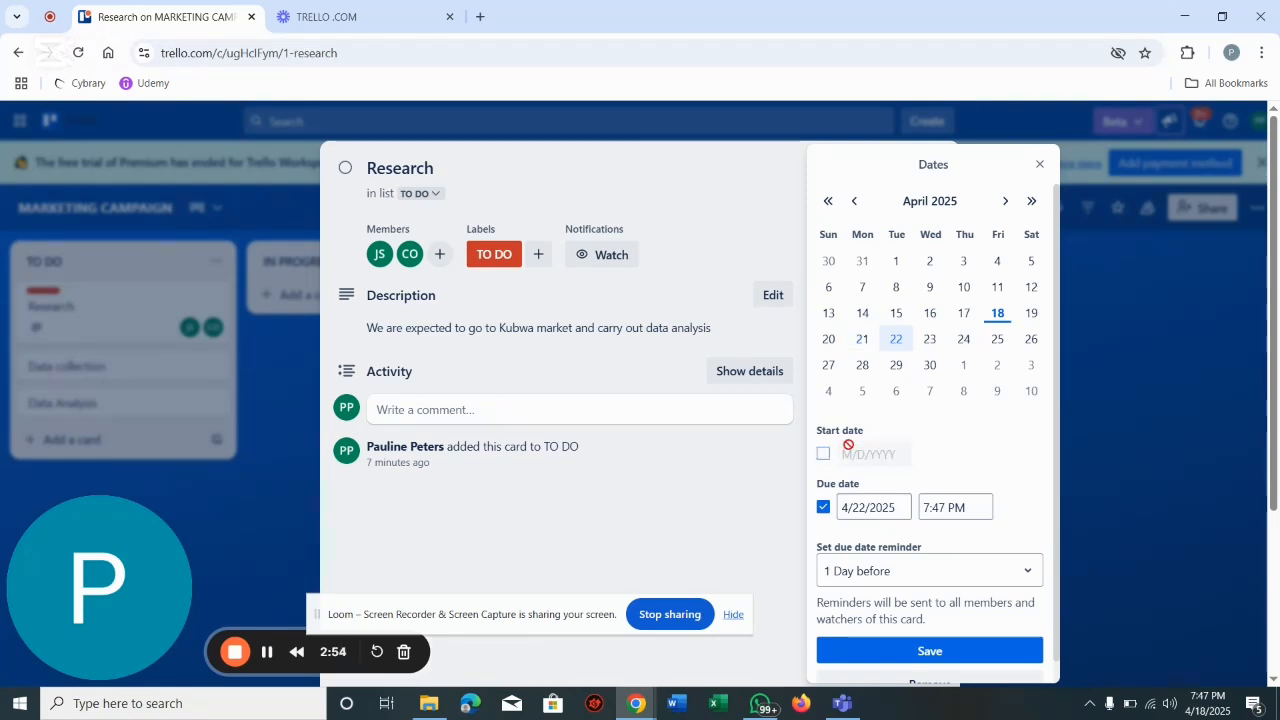
scroll(858, 453, down, 1)
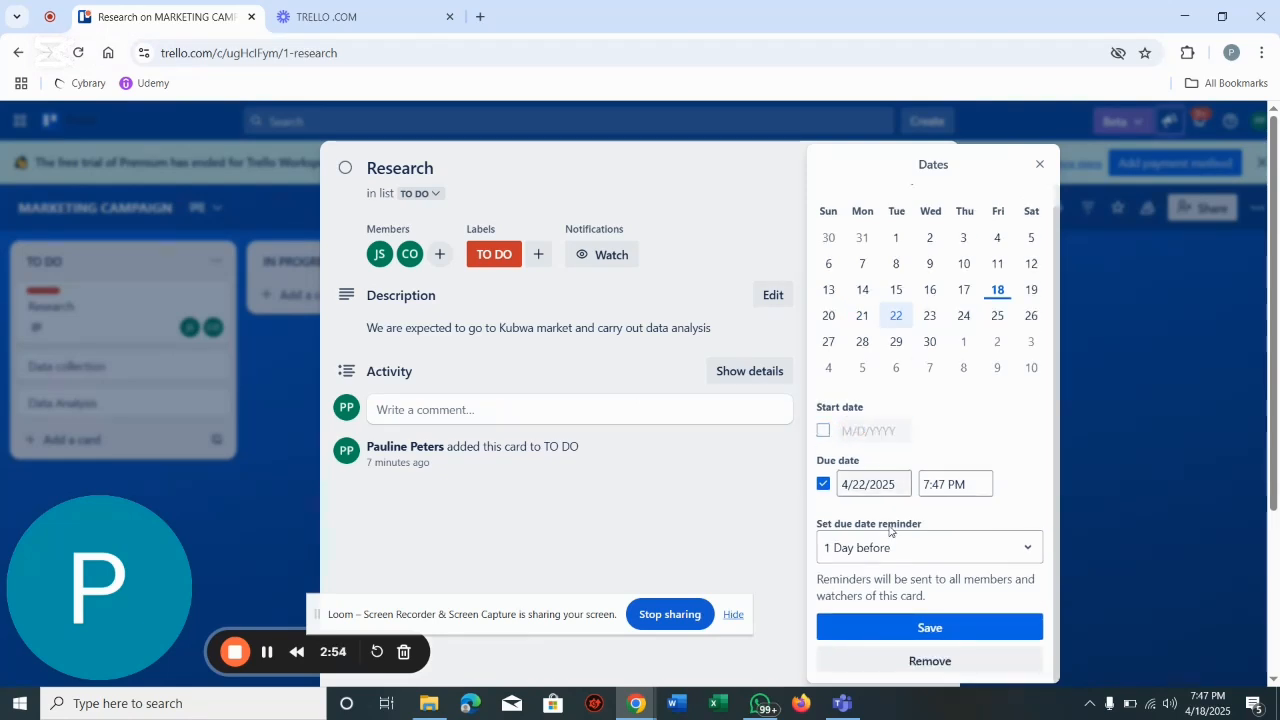
click(907, 628)
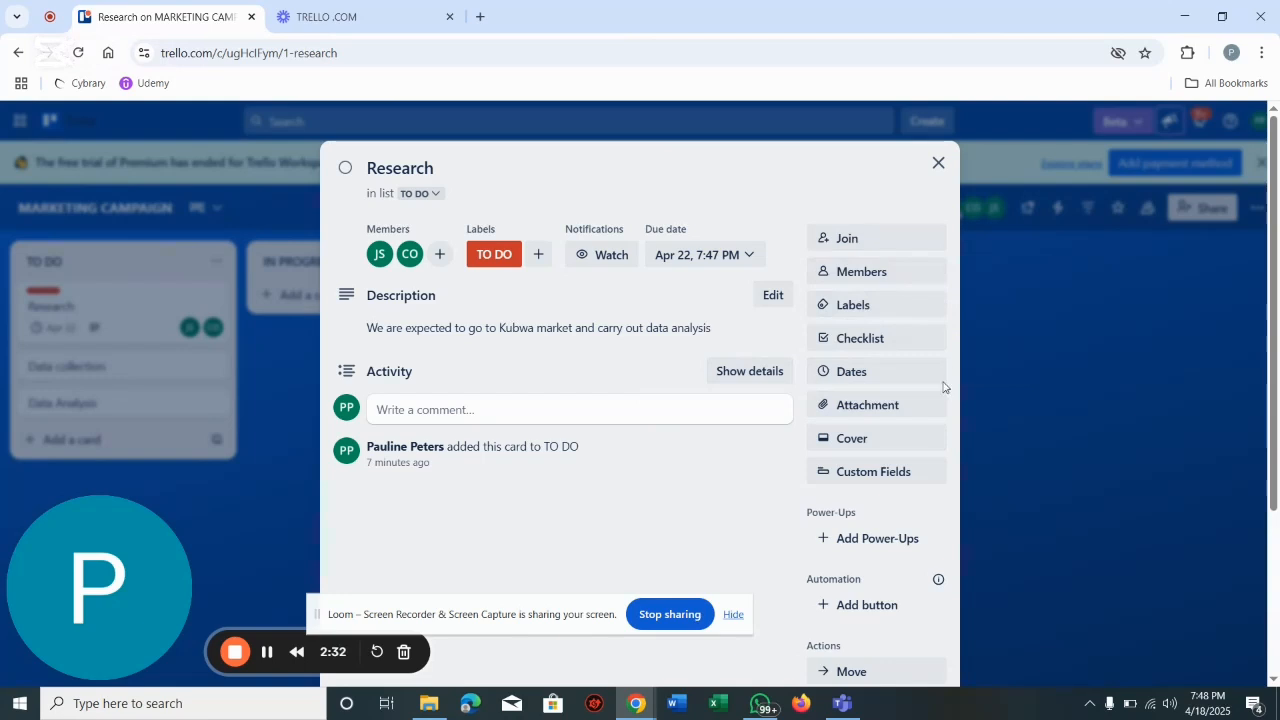
Step: Dismiss the WhatsApp notification and use the Unsplash photo of a dark mountain against an orange sky as the Research card's cover
click(893, 440)
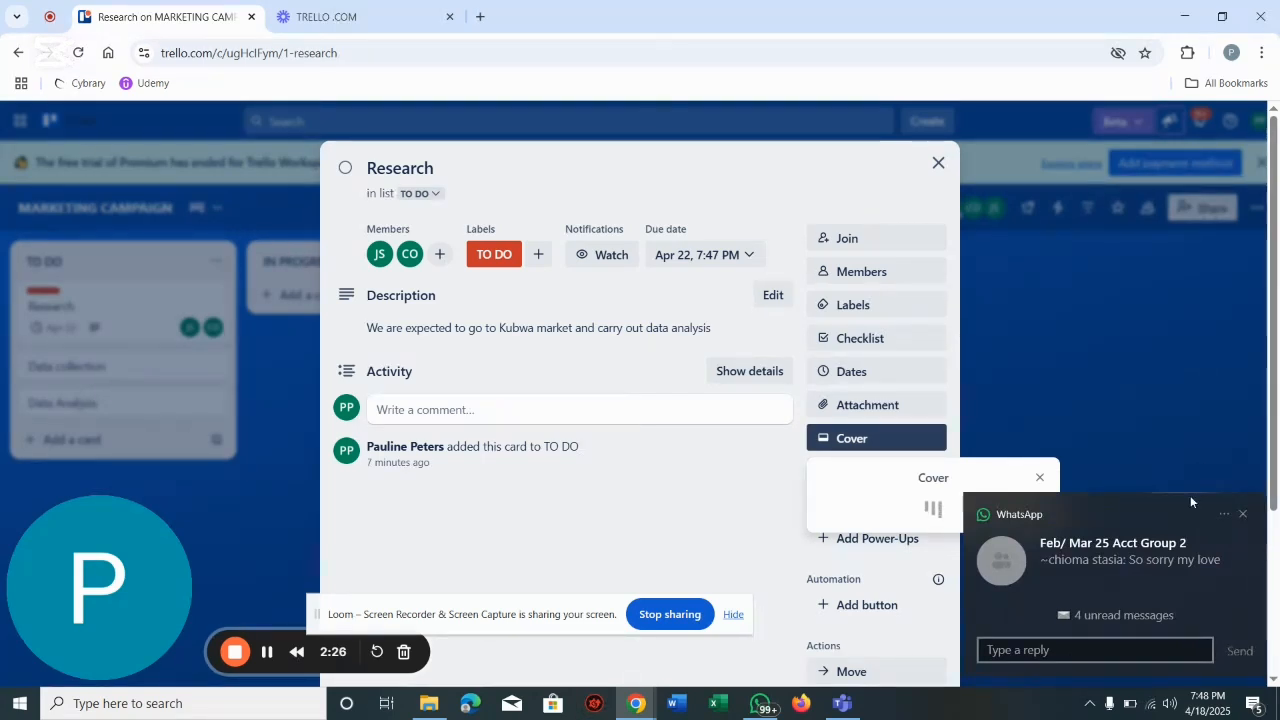
click(1242, 514)
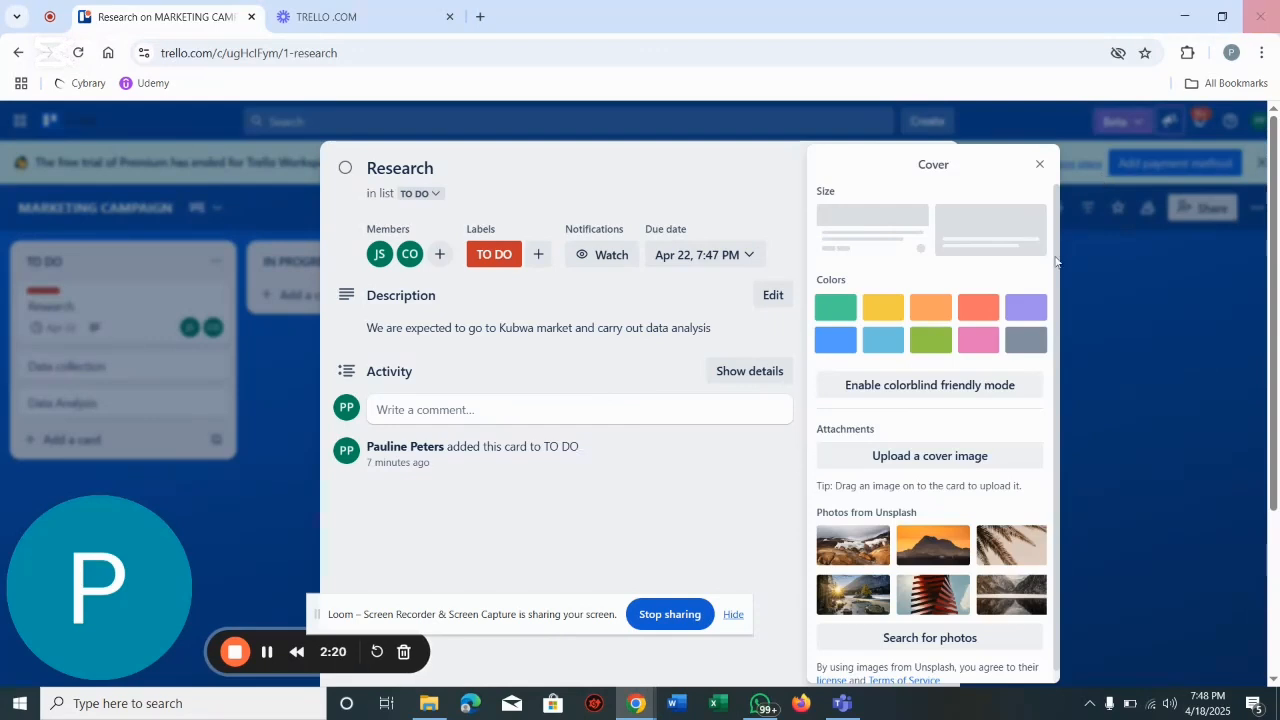
click(954, 549)
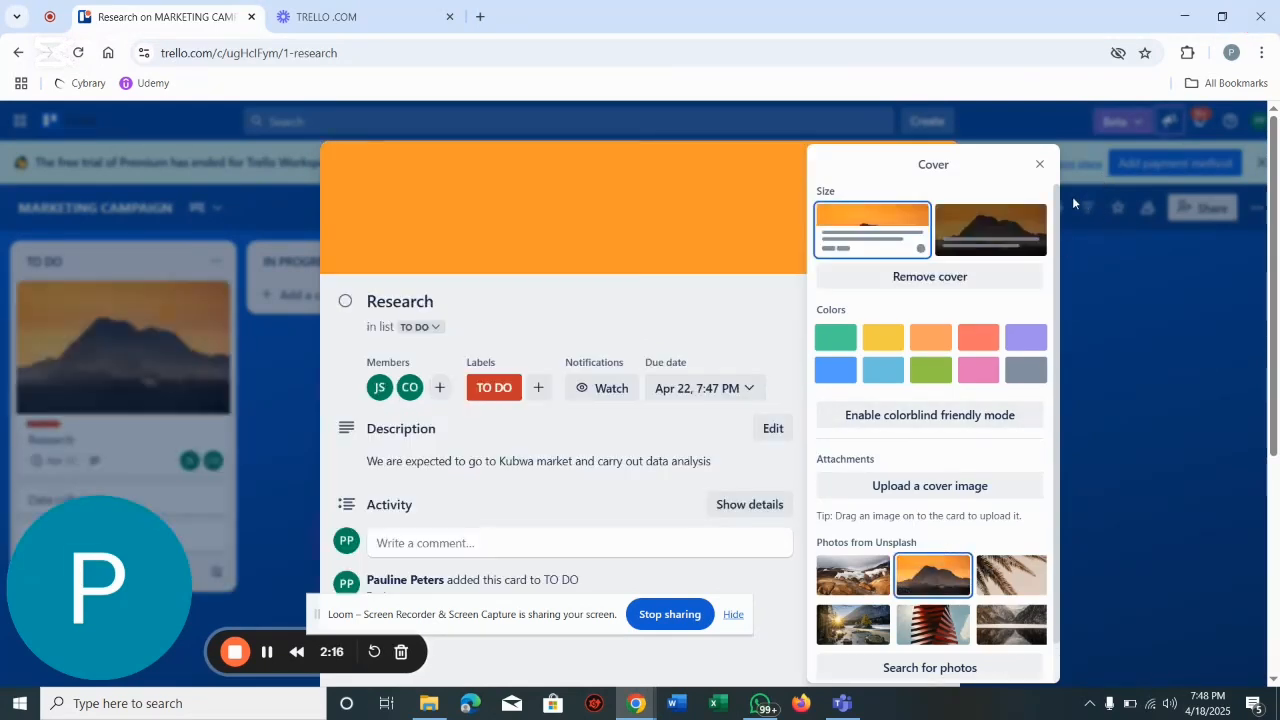
click(1039, 164)
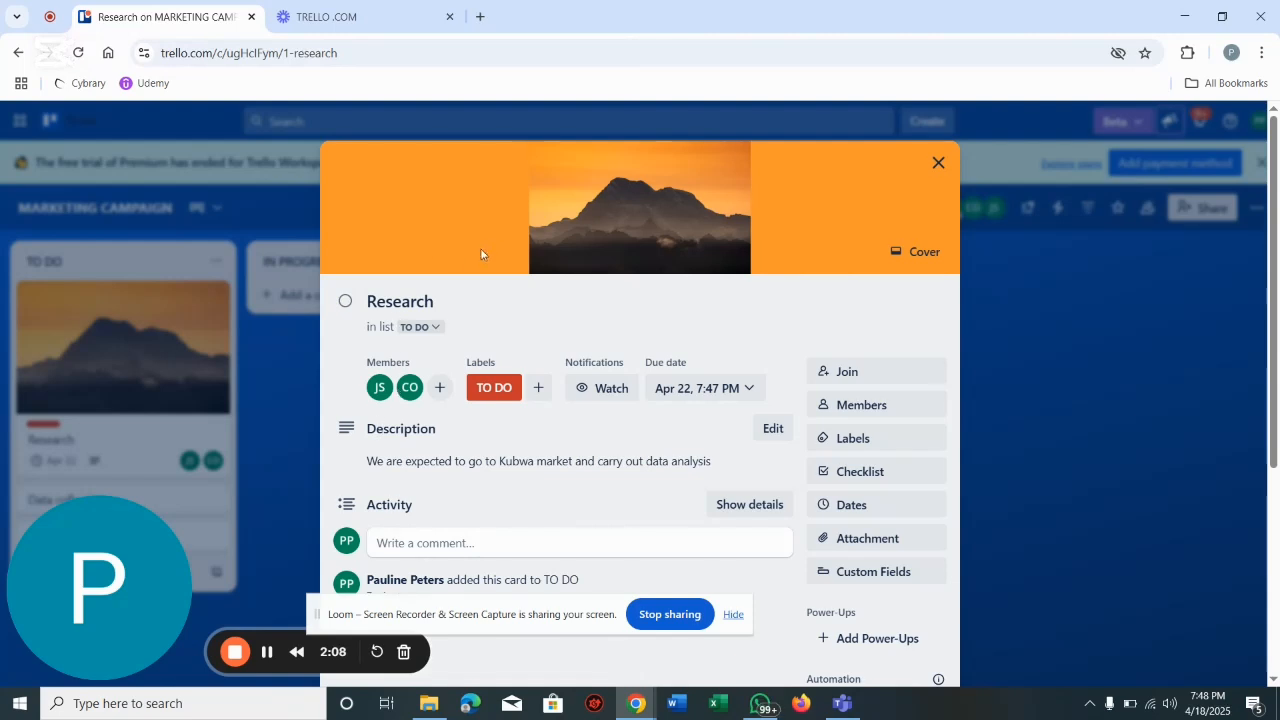
Step: Add a checklist titled TASKS to the Research card
scroll(481, 254, down, 2)
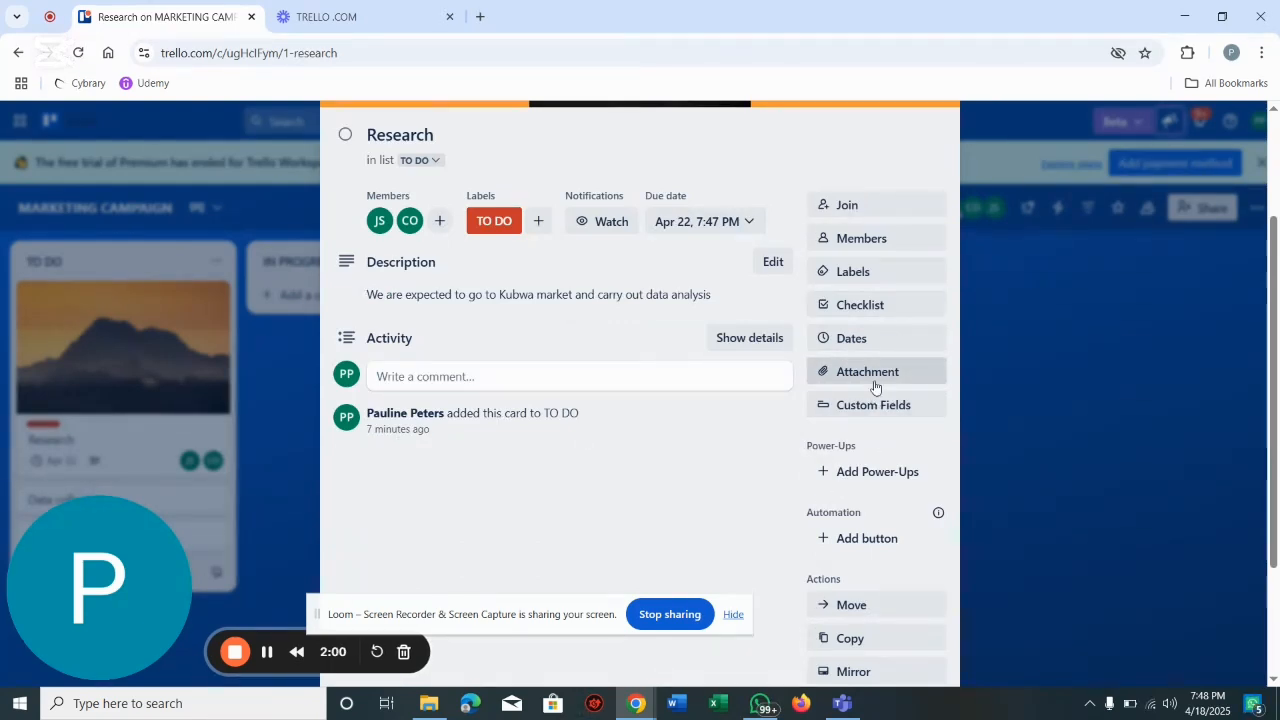
click(873, 305)
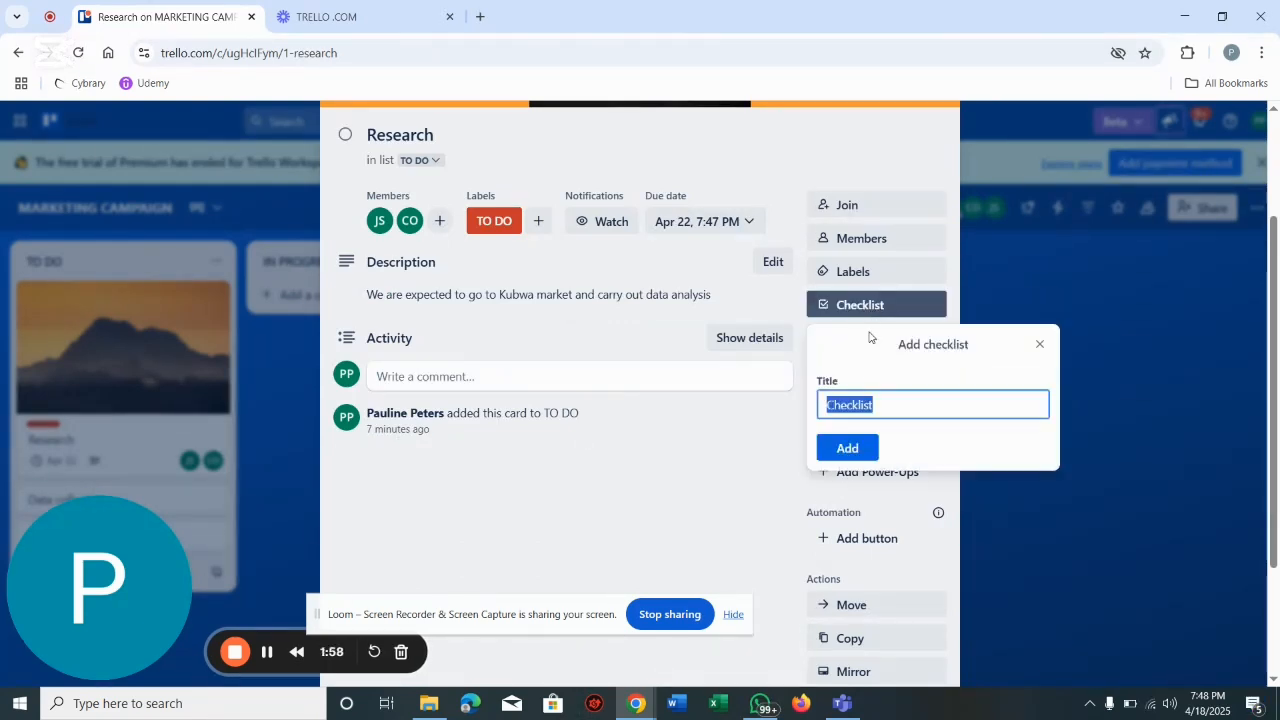
click(891, 411)
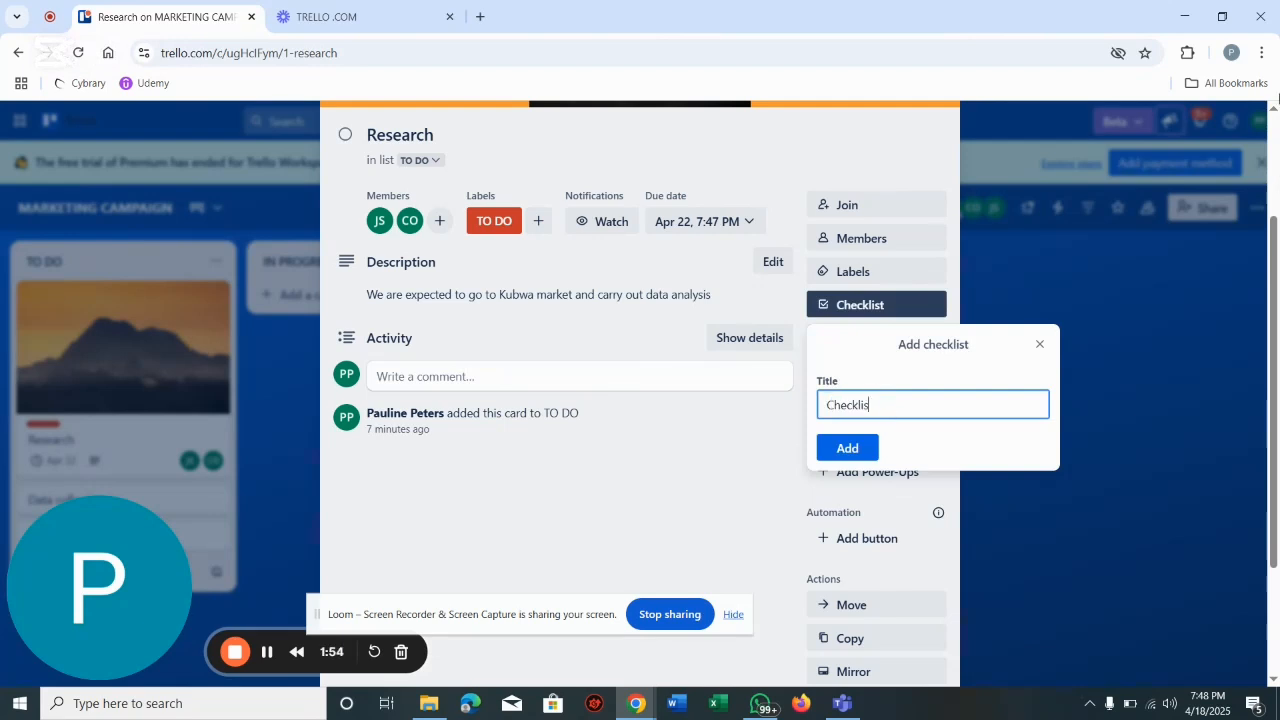
key(BackSpace)
key(BackSpace)
key(BackSpace)
key(BackSpace)
key(BackSpace)
key(BackSpace)
key(BackSpace)
key(BackSpace)
text(TASKS)
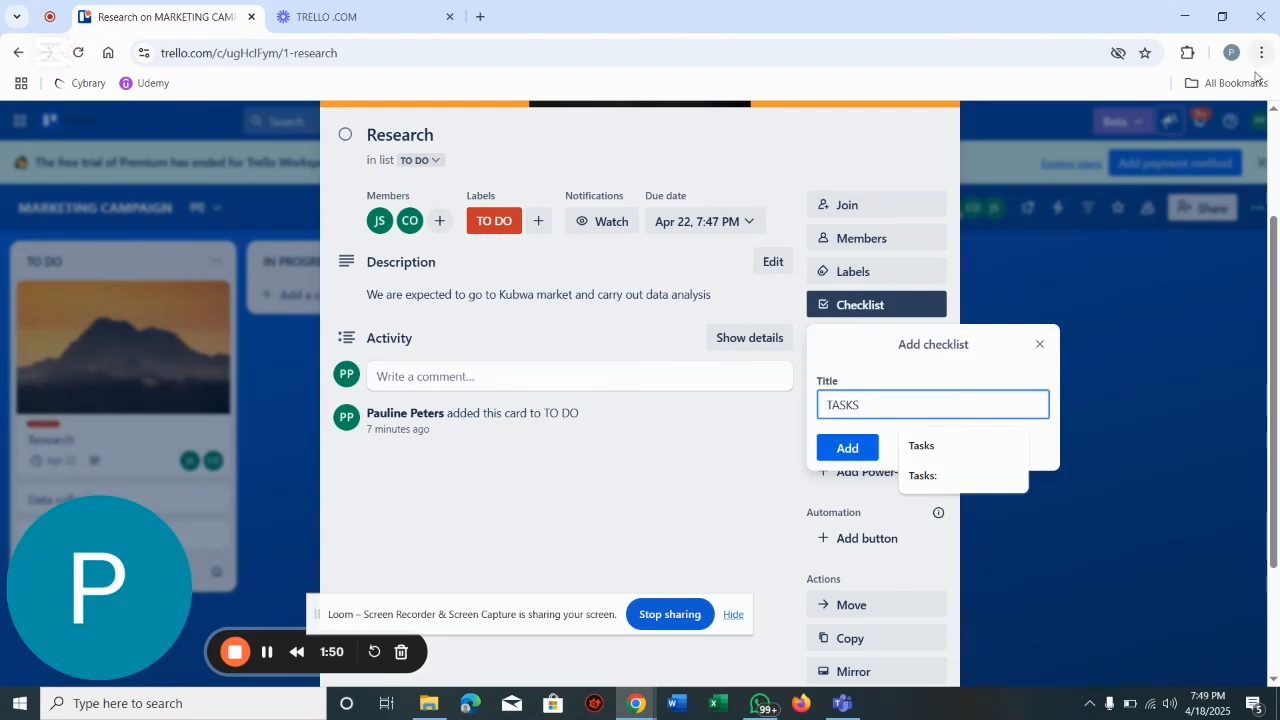
click(850, 447)
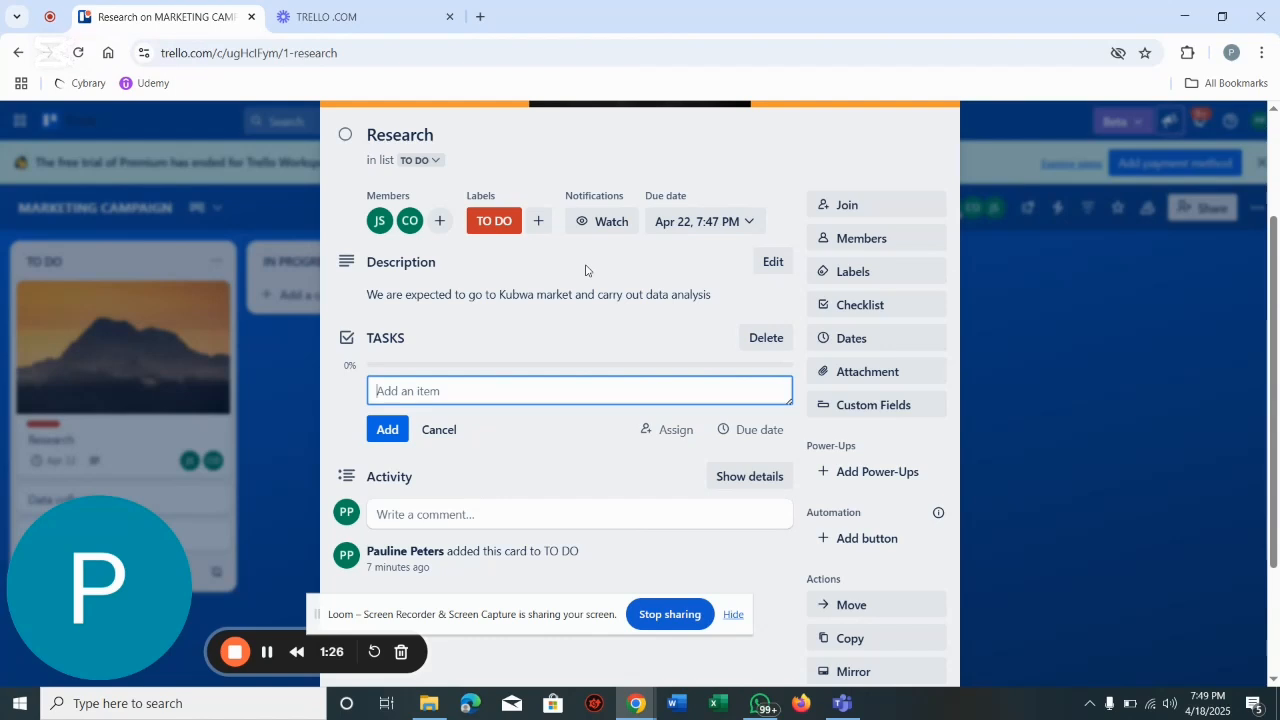
Step: Add the item "Go to phase 4 kubwa" to the TASKS checklist
text(G)
key(BackSpace)
text(o to )
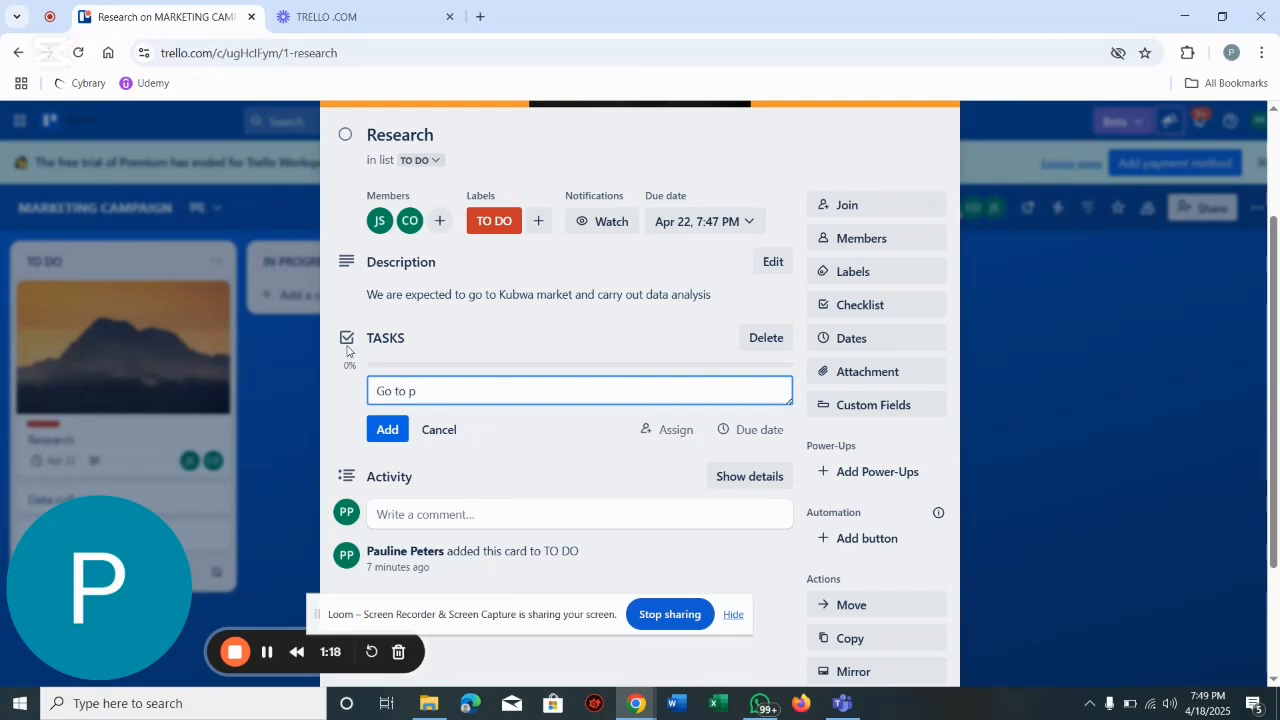
text(phase 4 kubwa)
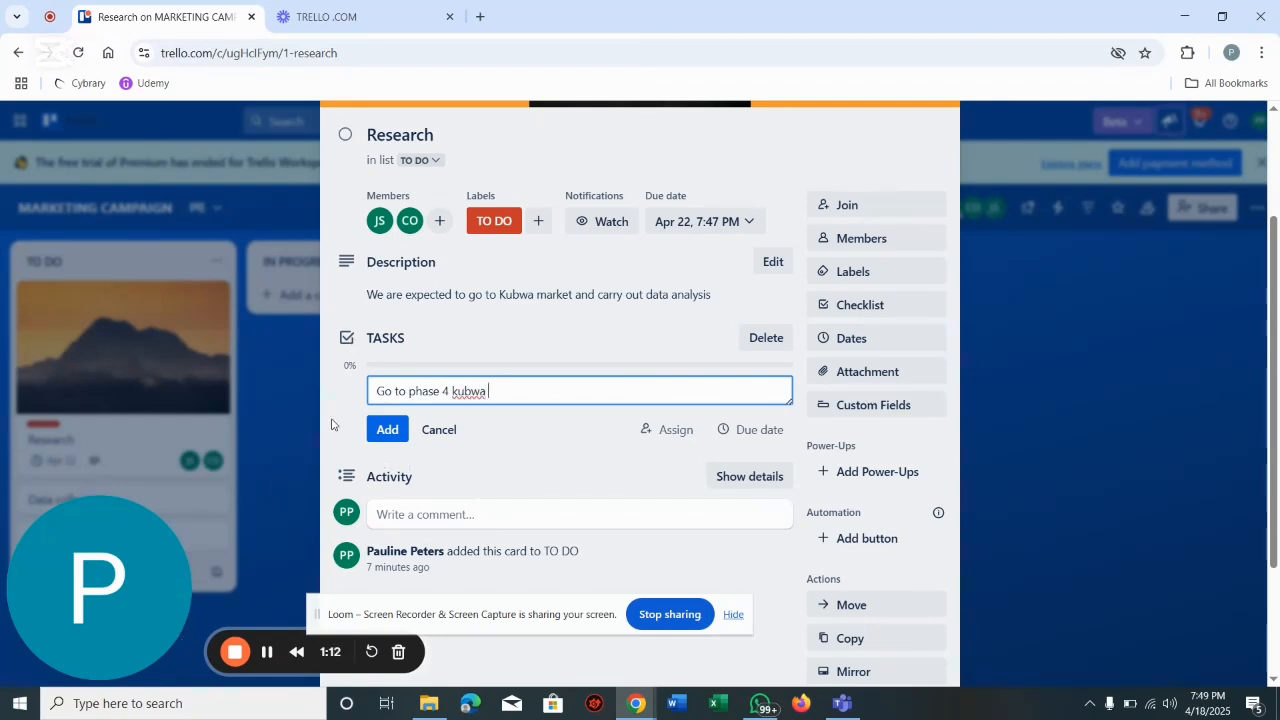
click(386, 430)
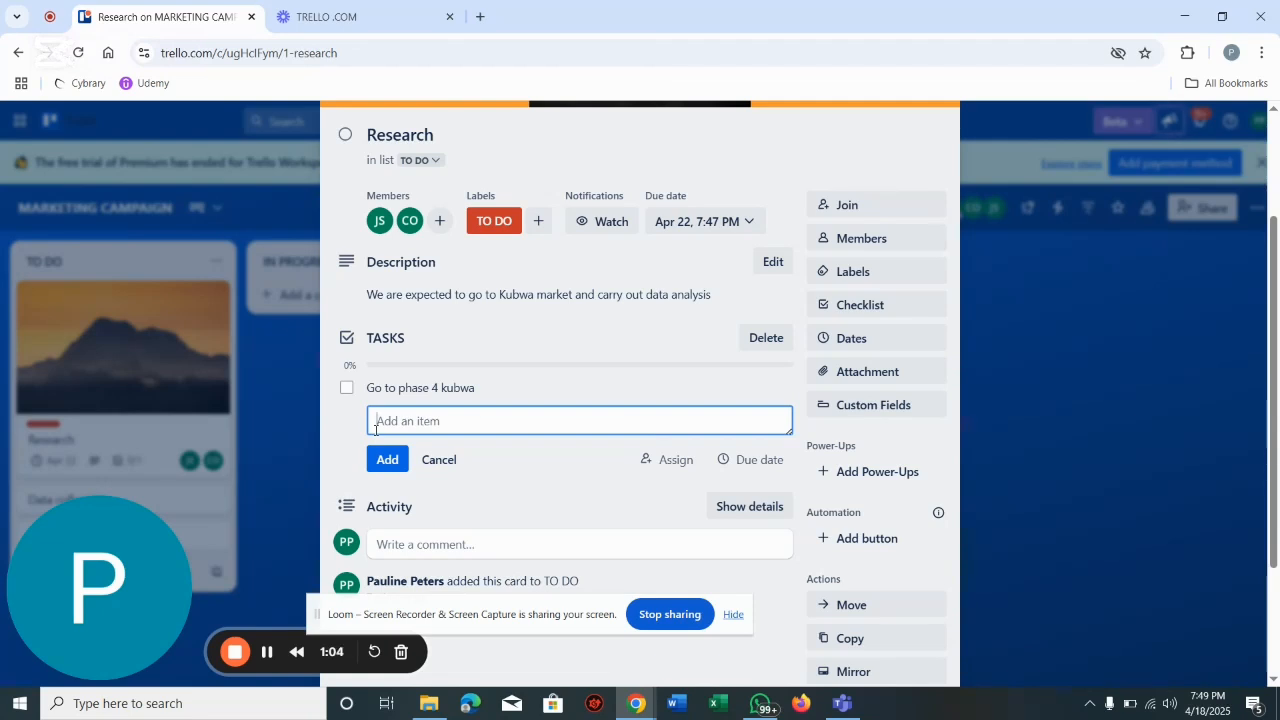
Step: Add a second TASKS item reading "This research should focus on women and children", correcting the misspelled first word, and end item entry
text(Thios research should focus)
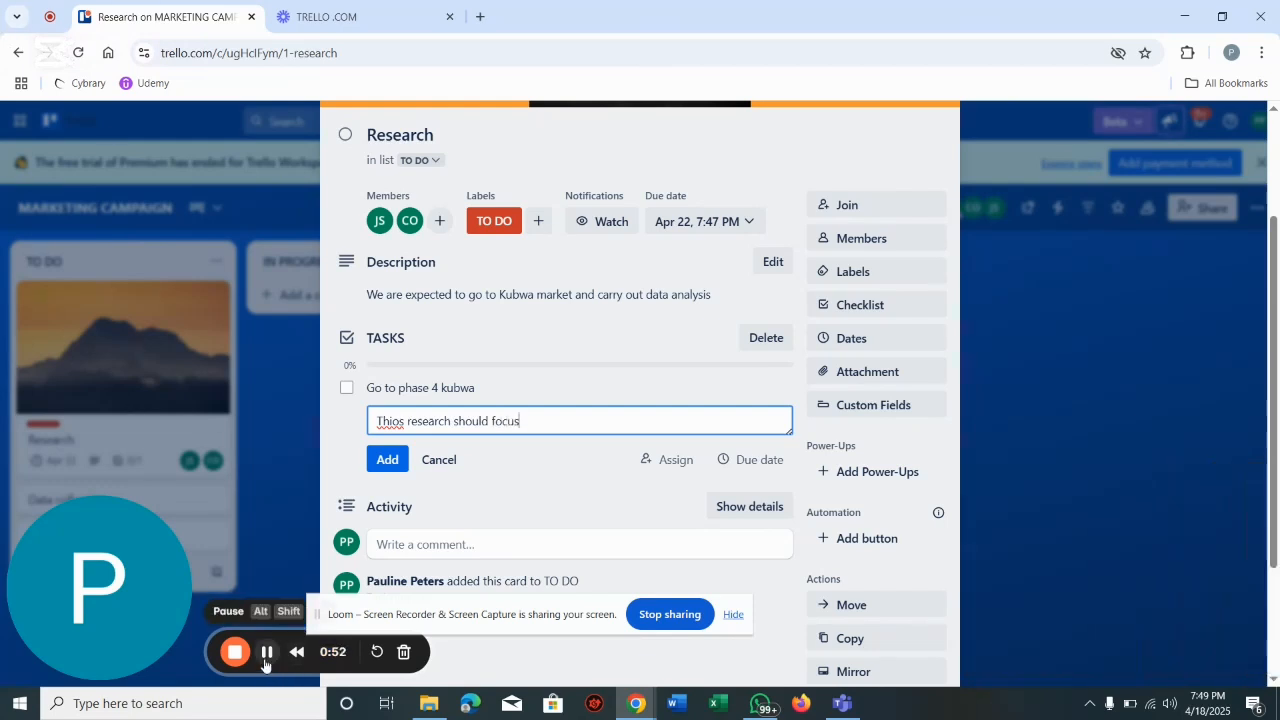
key(Escape)
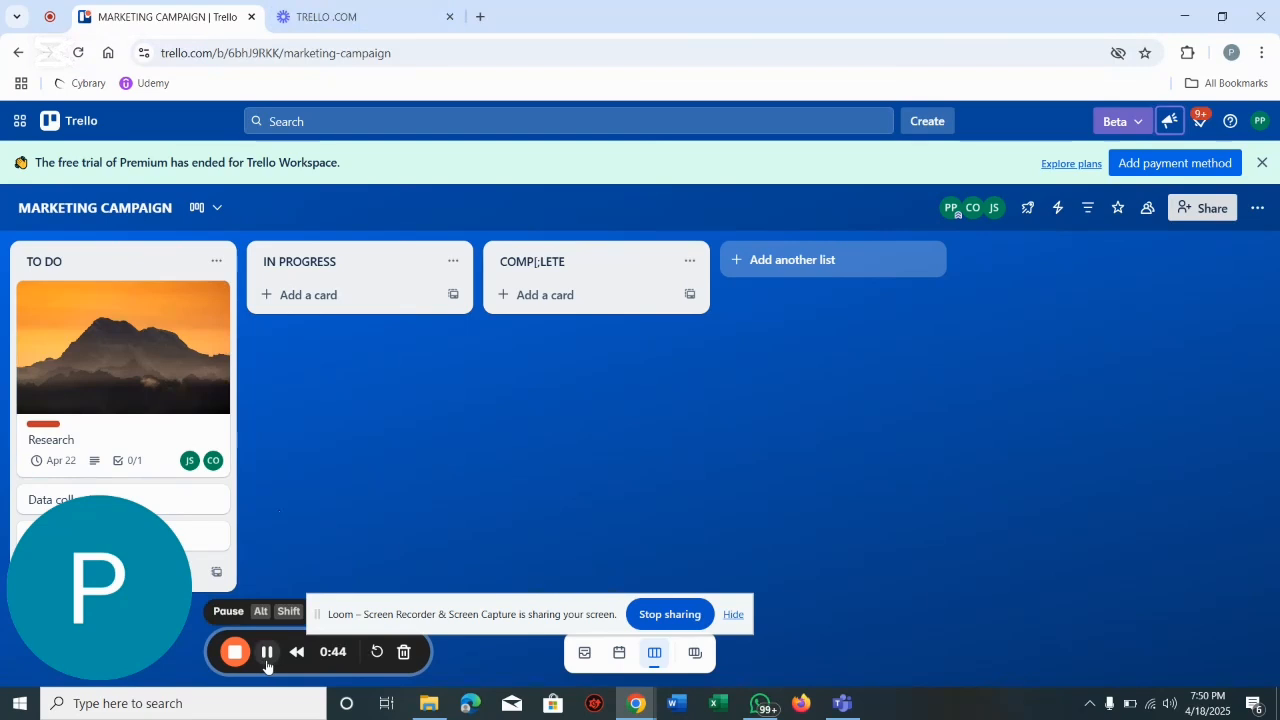
click(117, 369)
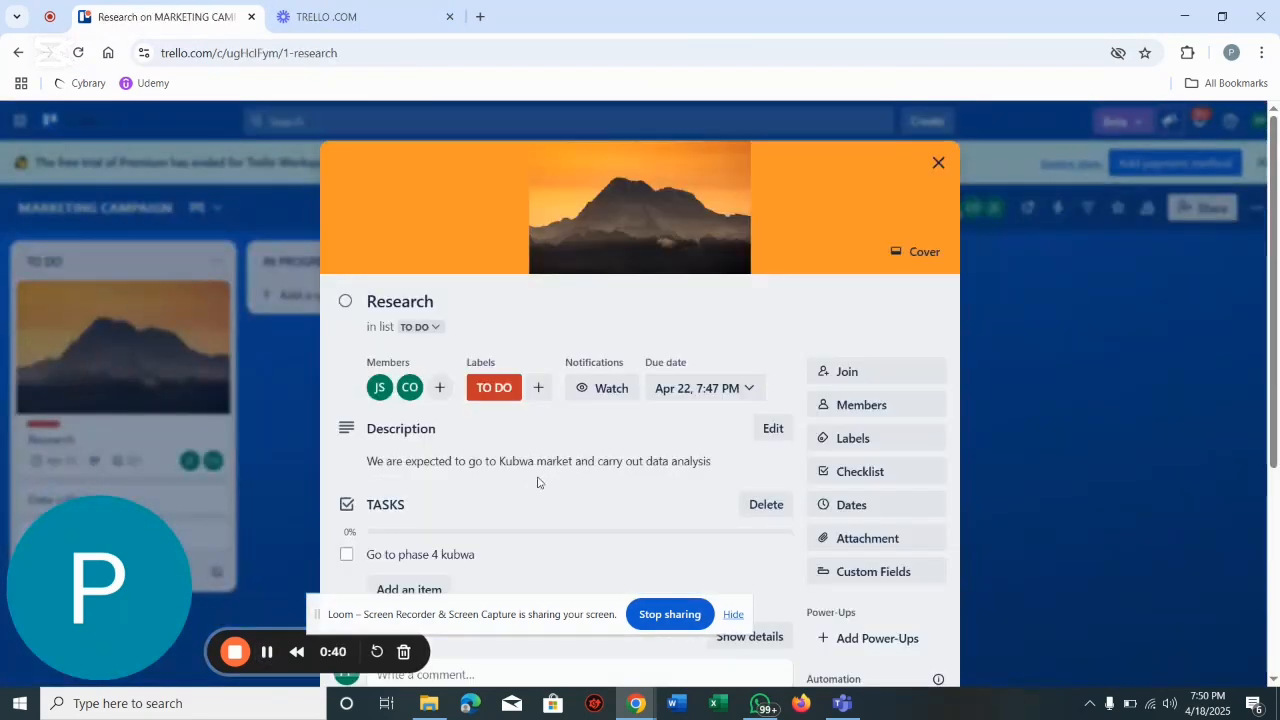
scroll(538, 490, down, 3)
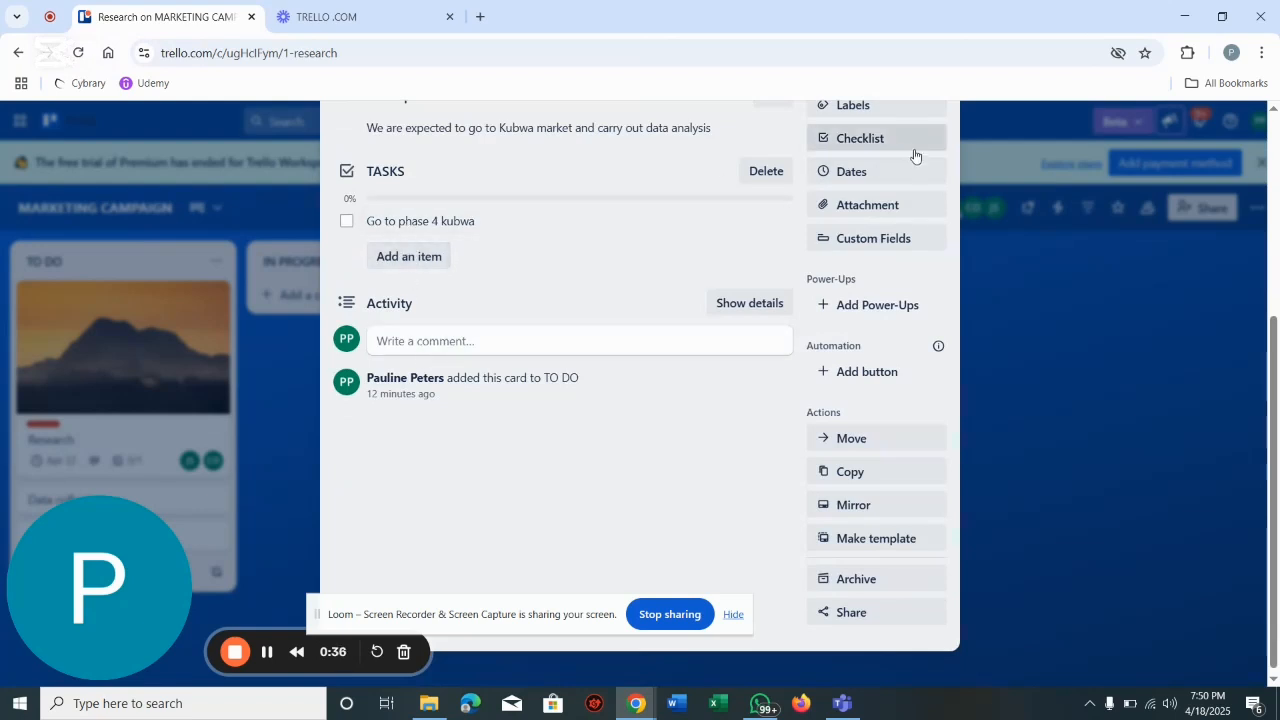
scroll(907, 186, up, 1)
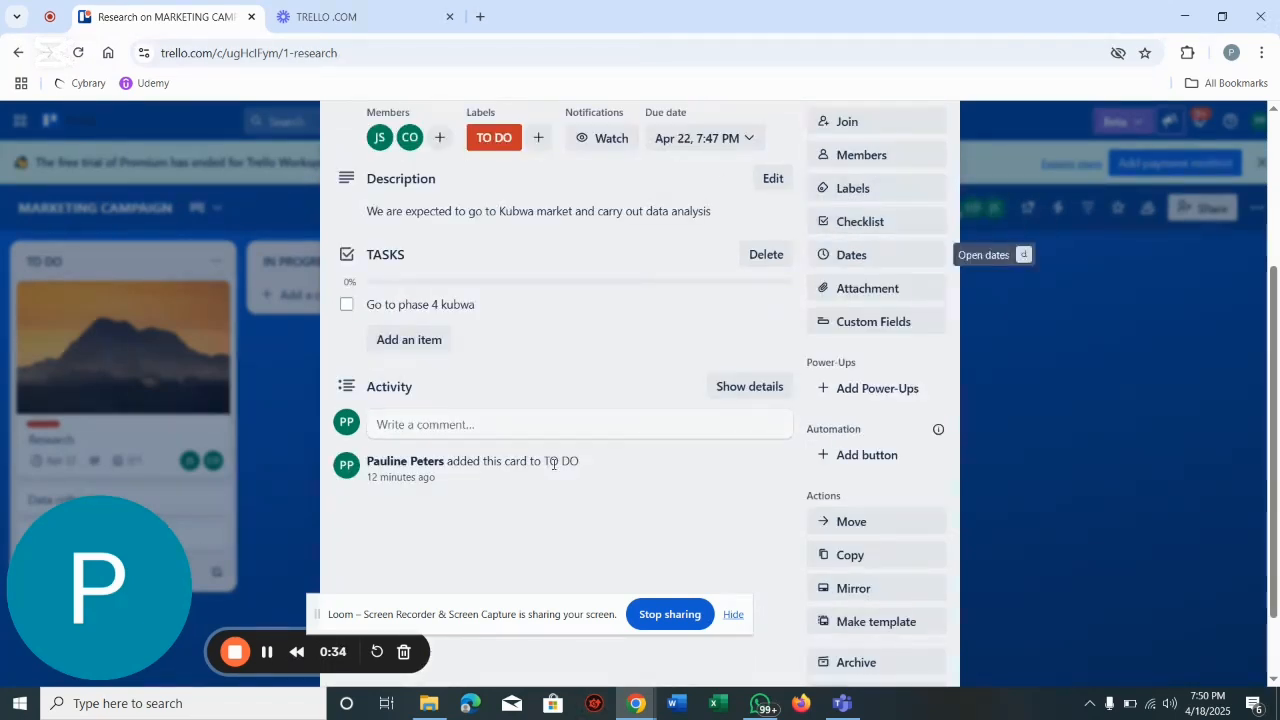
click(430, 340)
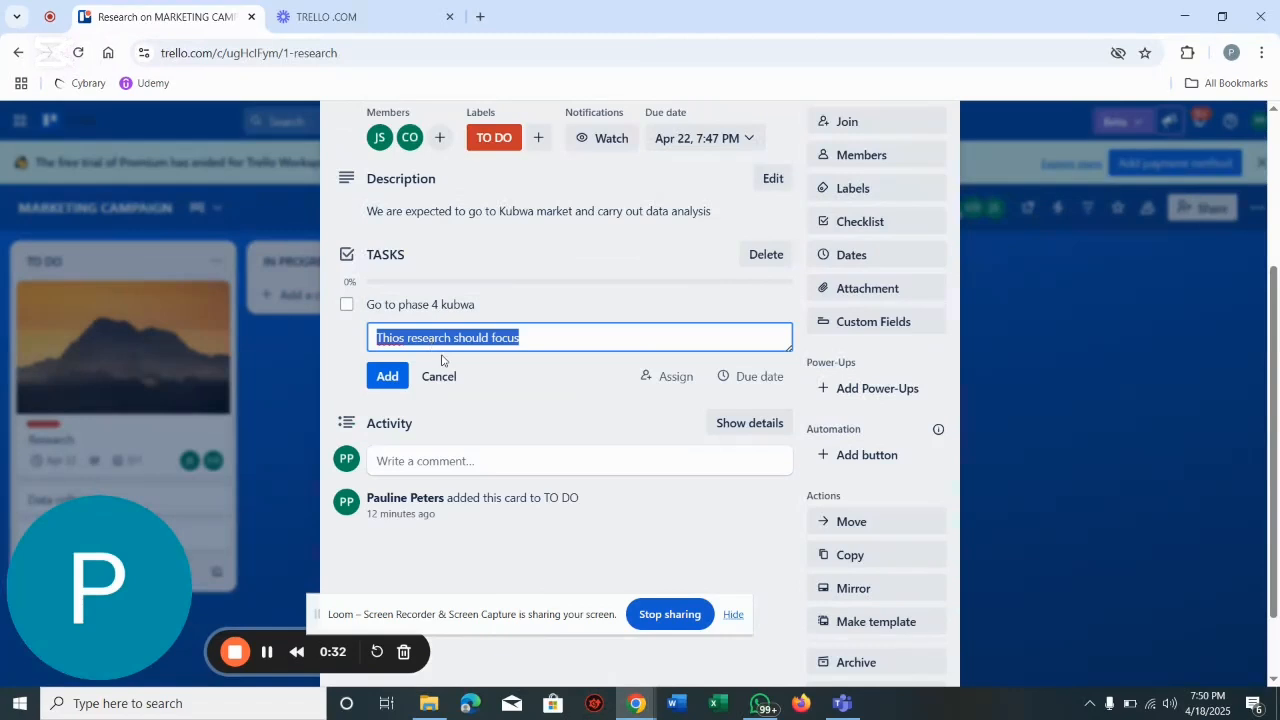
click(520, 339)
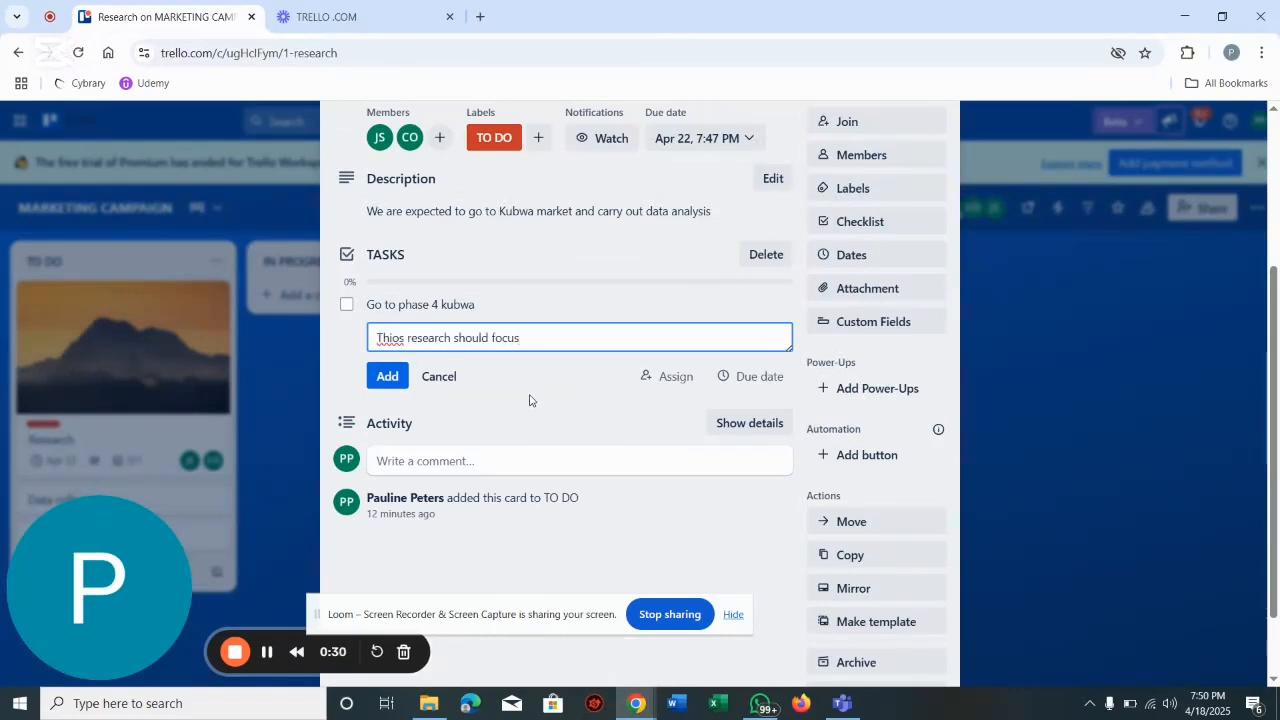
text(on women a)
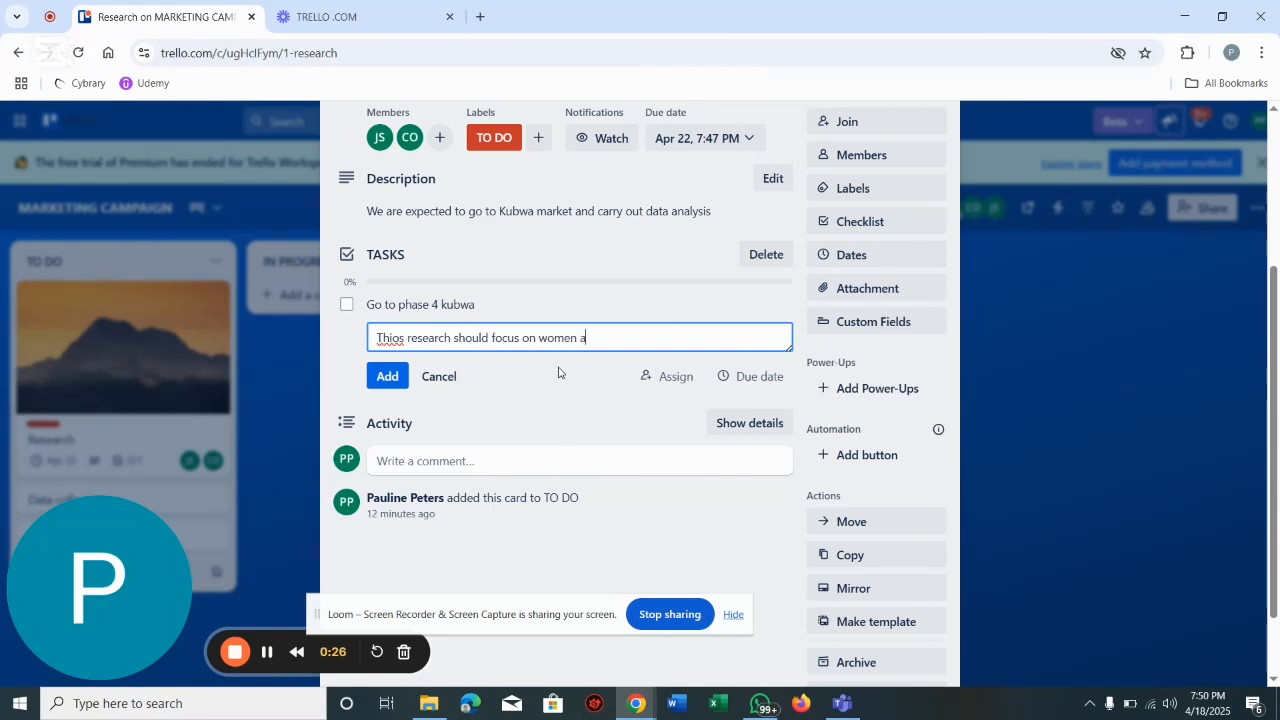
text(nd children)
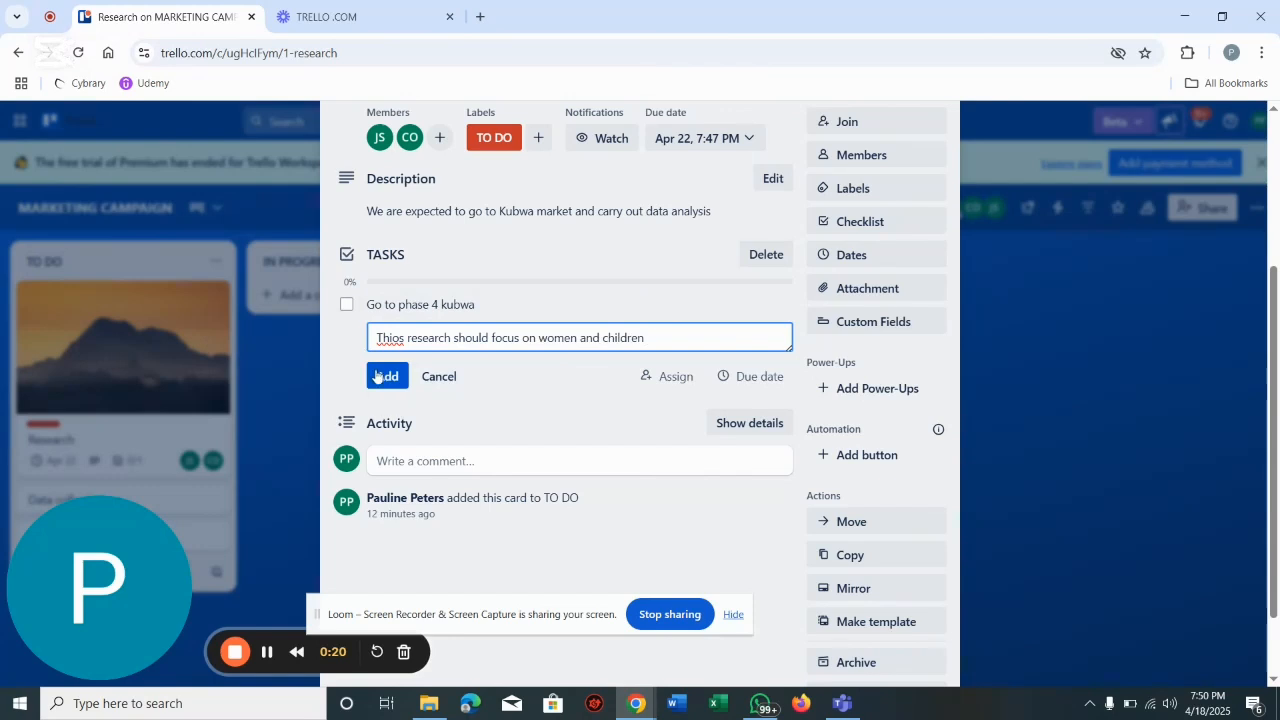
right_click(380, 338)
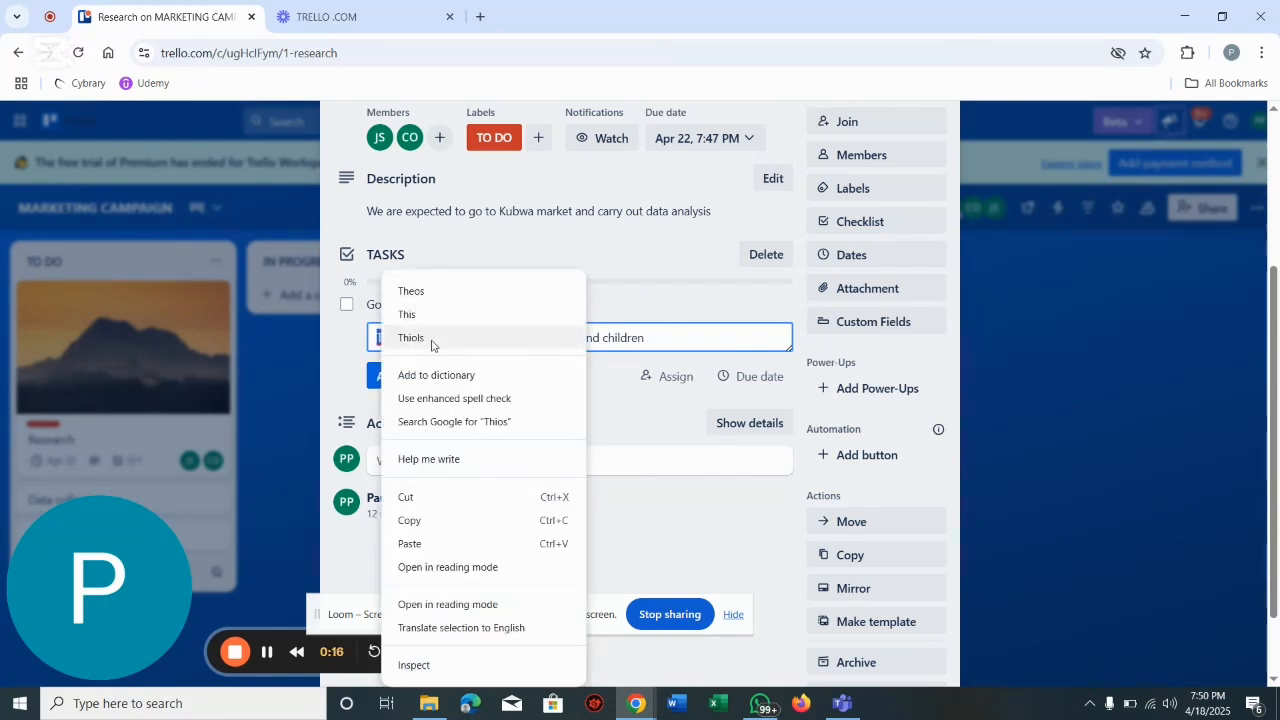
click(410, 315)
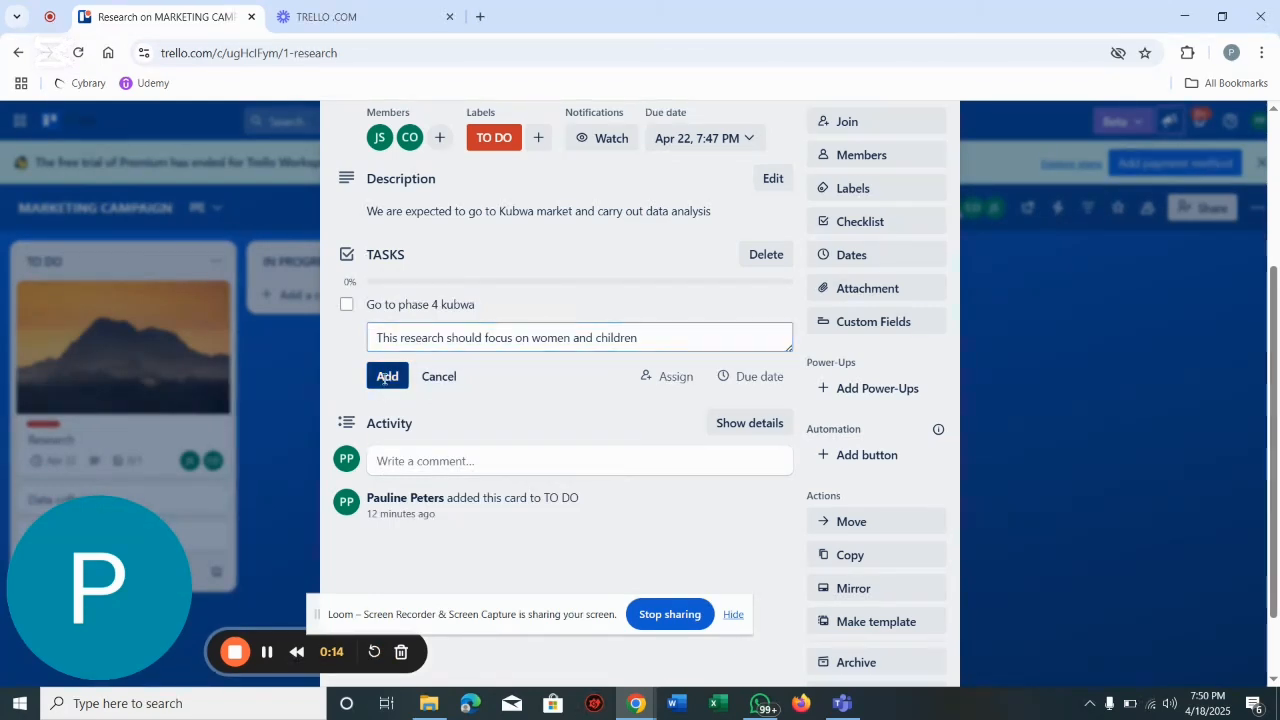
click(386, 377)
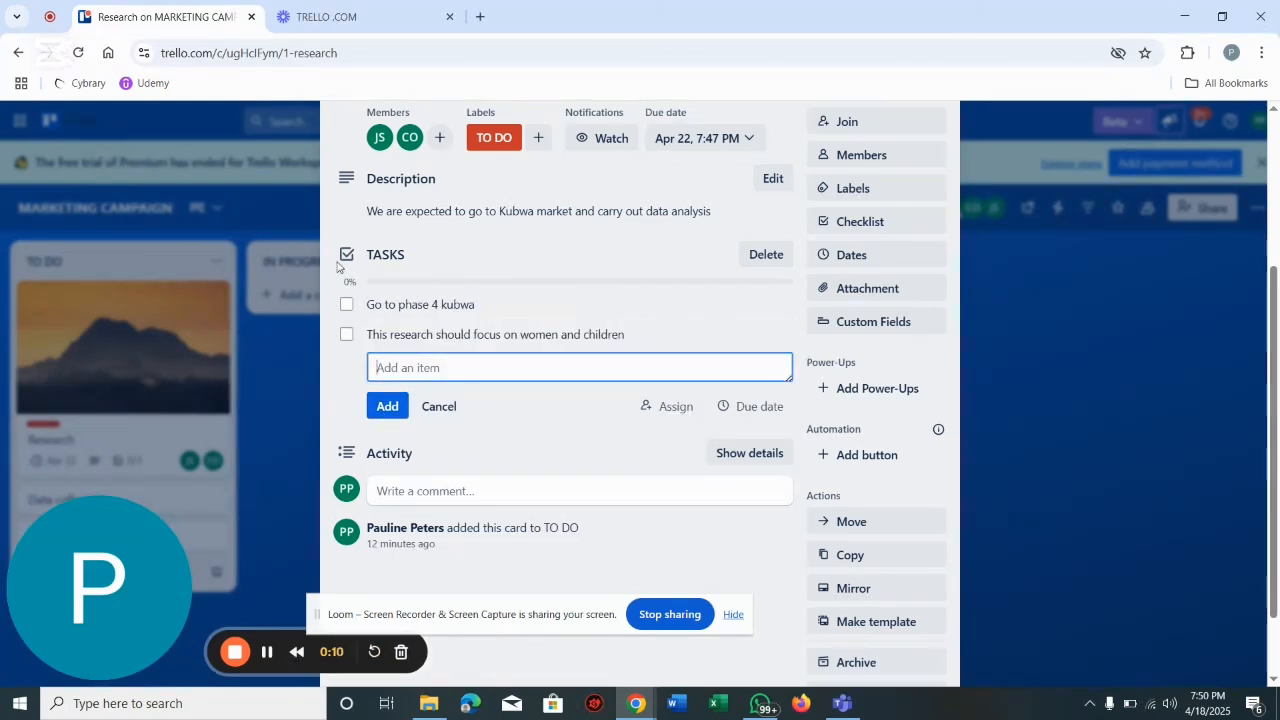
click(446, 409)
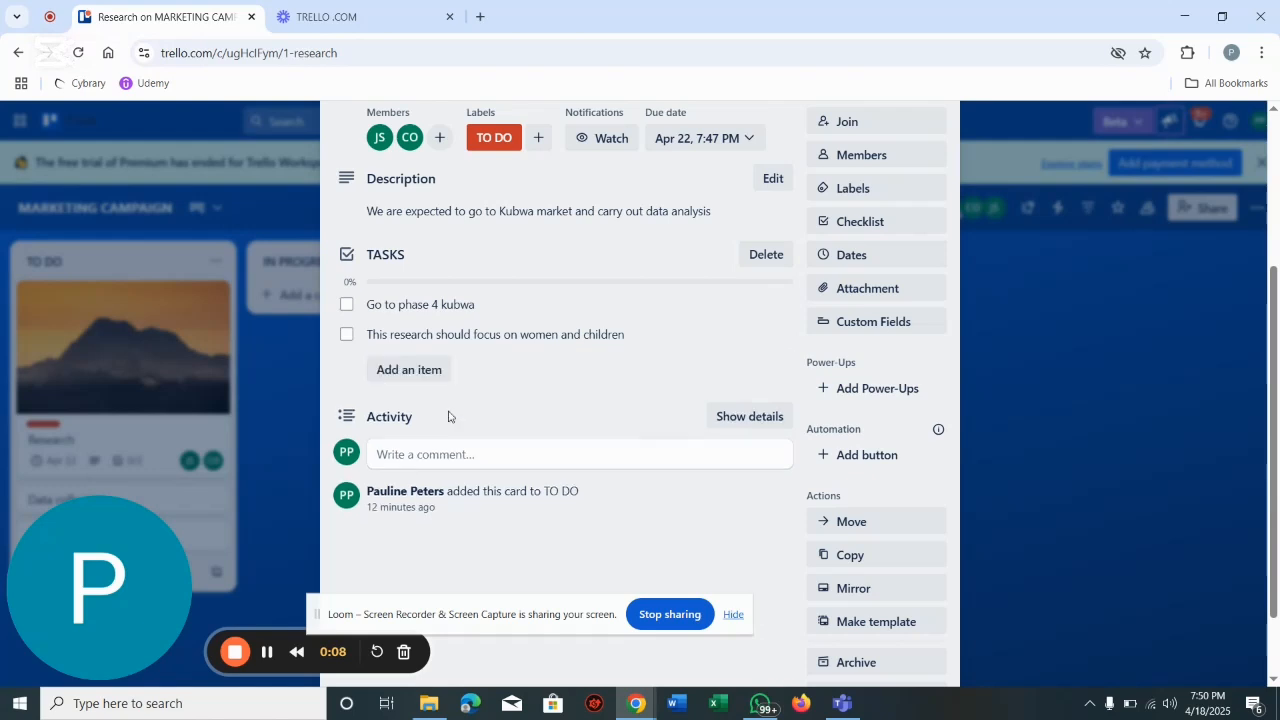
Step: Mark both items of the TASKS checklist on the Research card as complete
scroll(440, 450, up, 3)
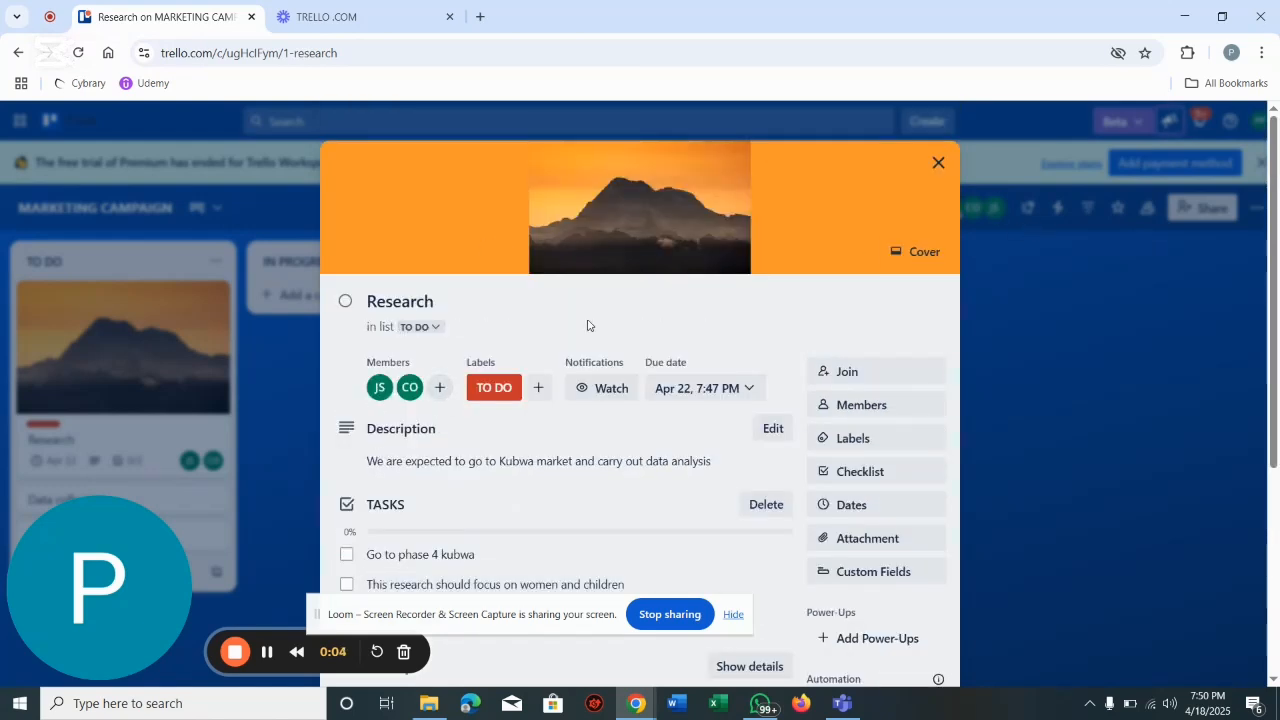
scroll(588, 325, down, 3)
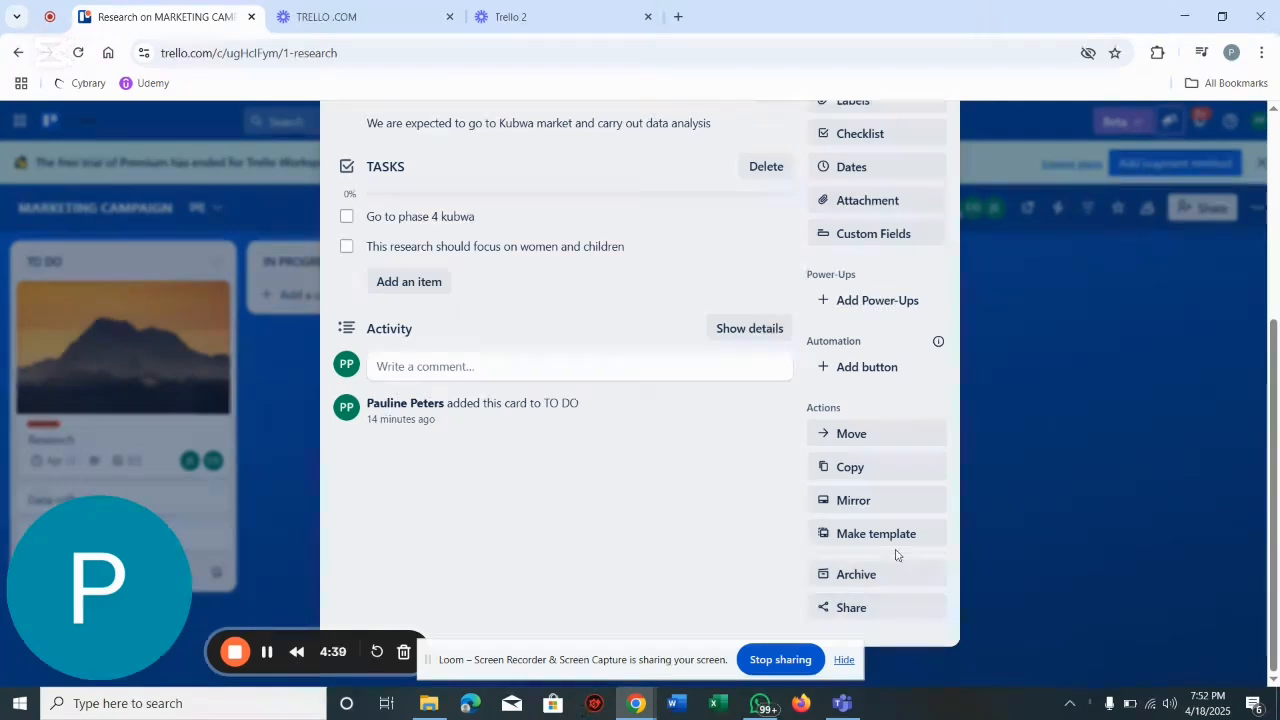
scroll(894, 554, up, 4)
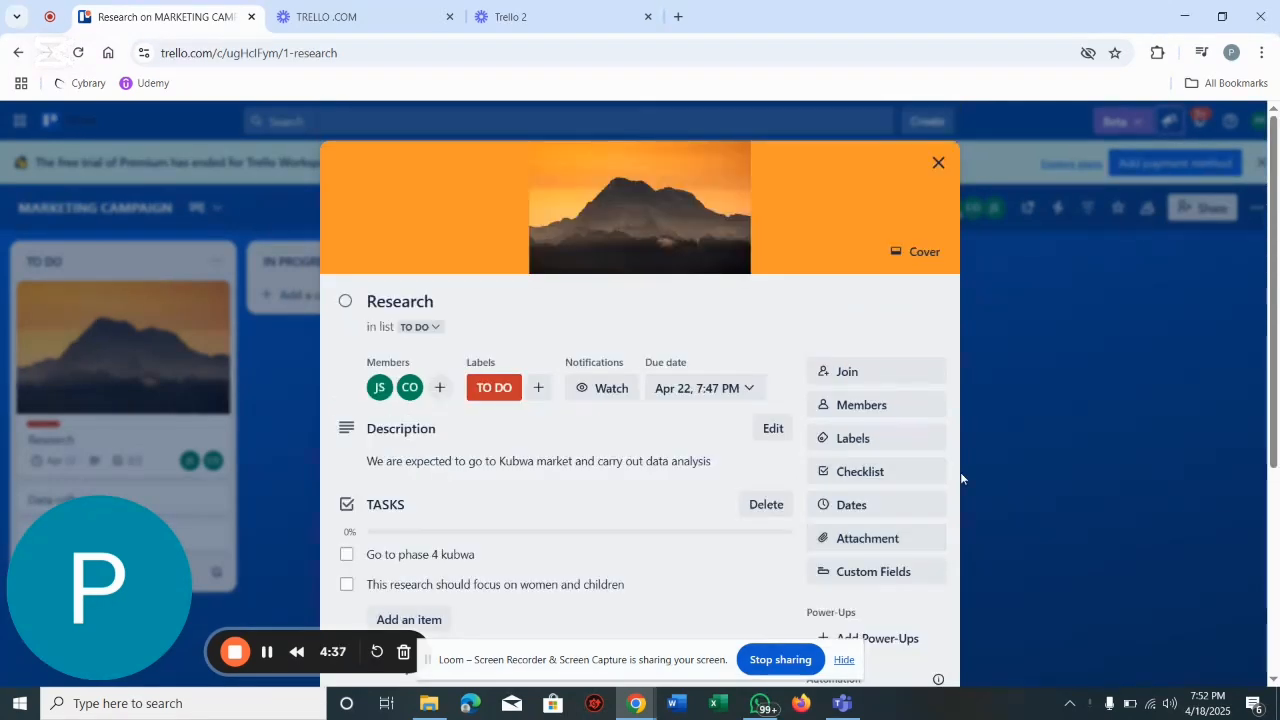
scroll(929, 466, down, 2)
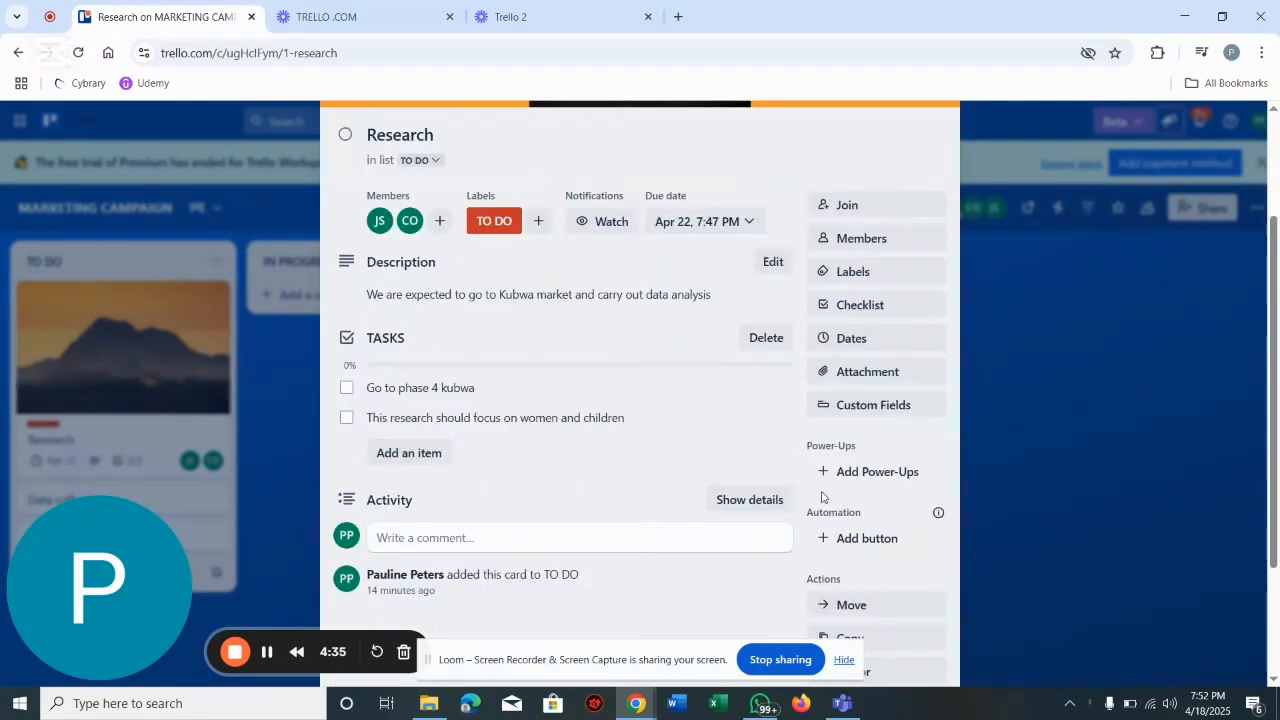
click(343, 390)
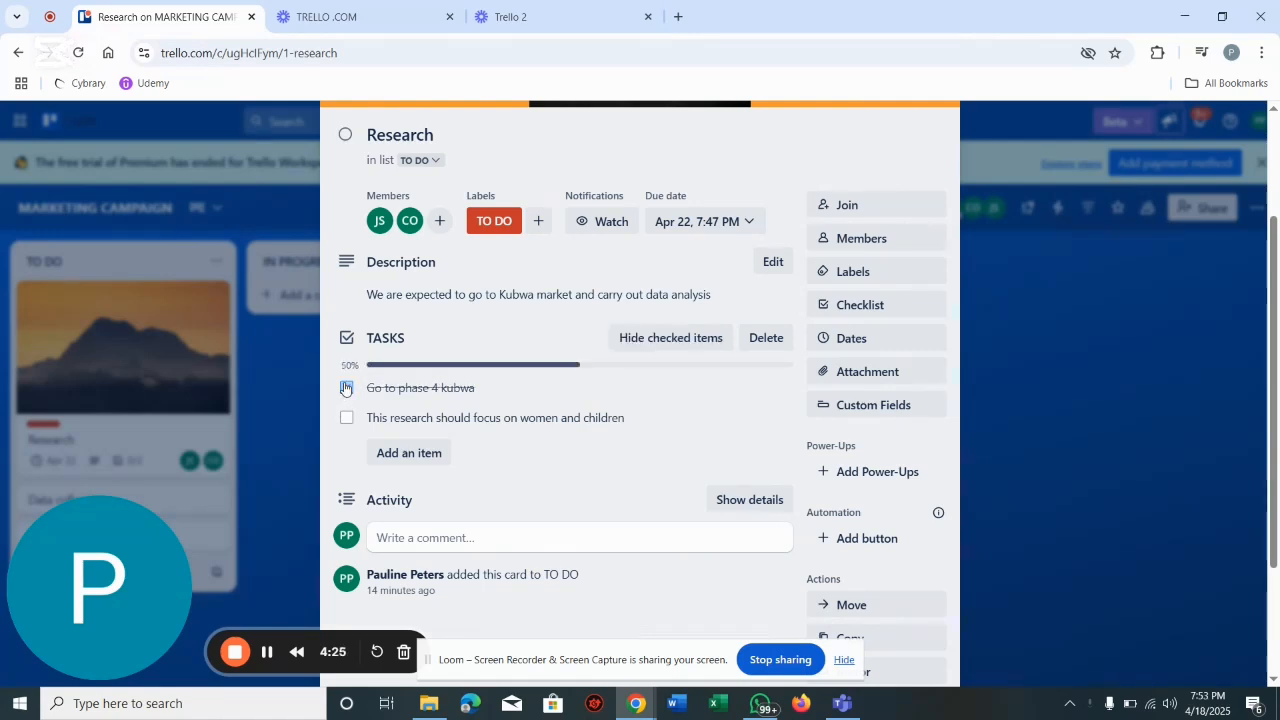
click(347, 391)
click(346, 389)
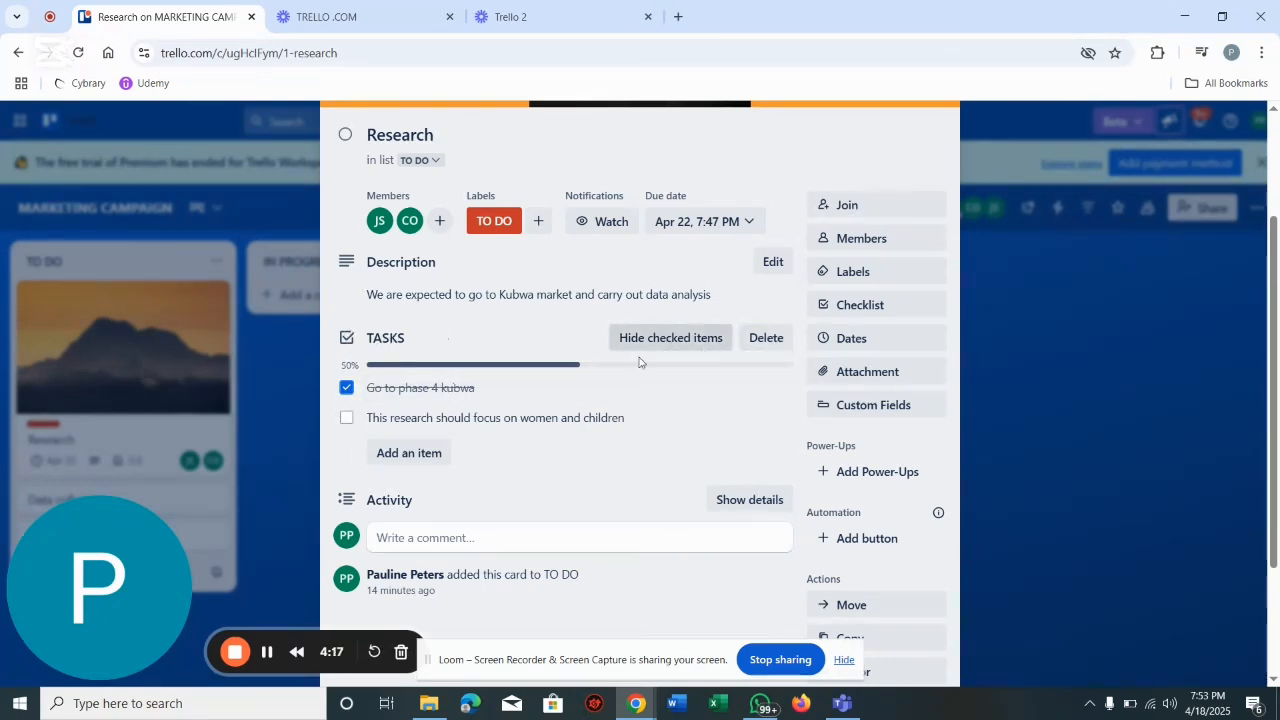
click(346, 420)
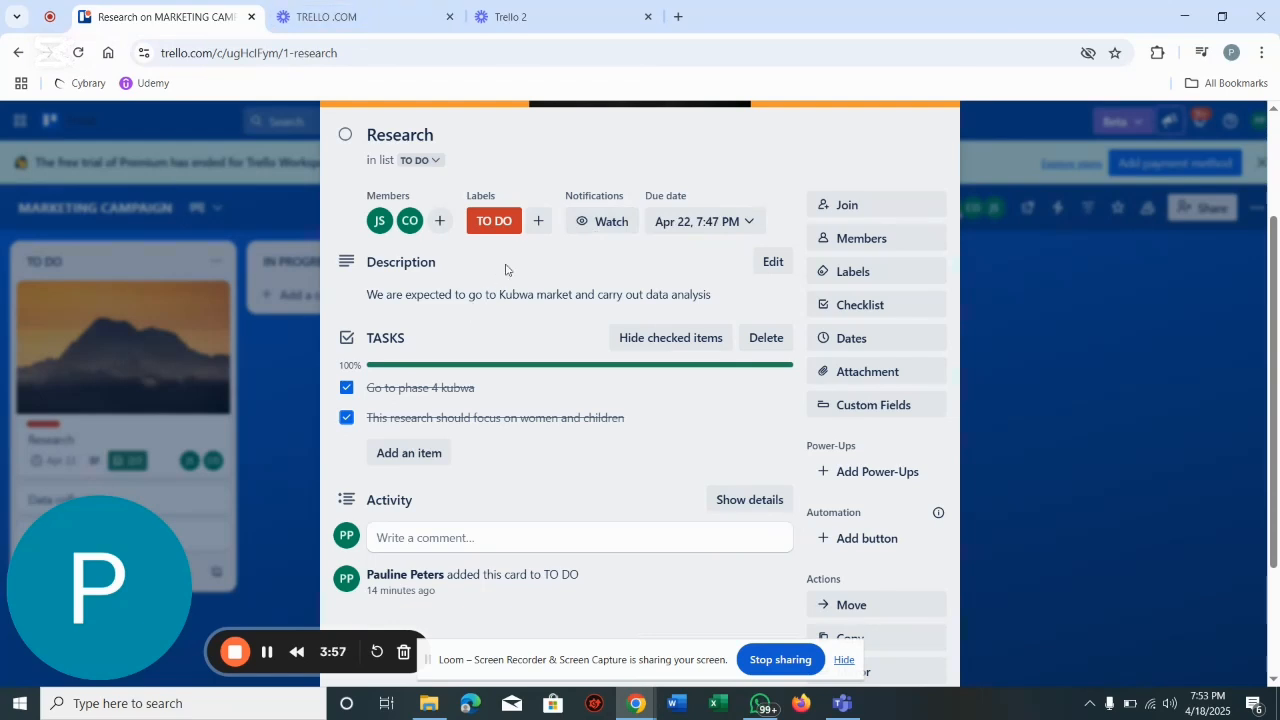
Step: Try to apply the untitled green label to the Research card alongside the TO DO label
click(886, 273)
click(907, 409)
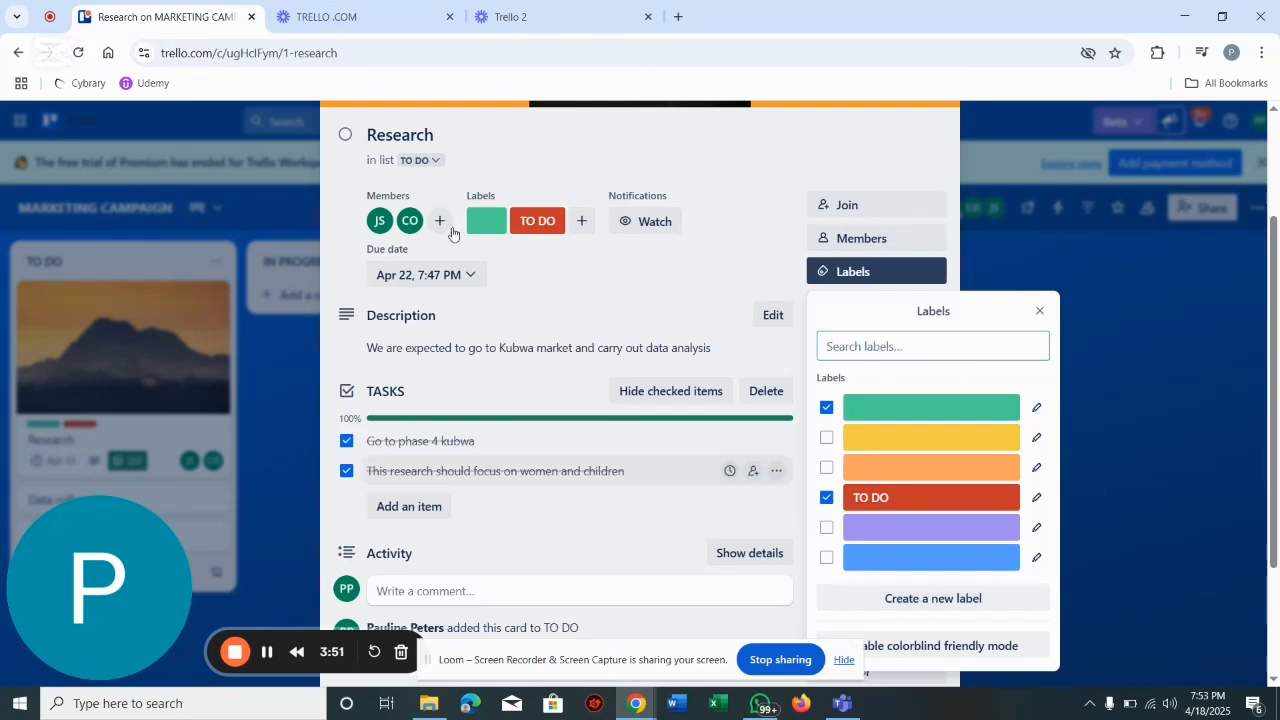
click(487, 222)
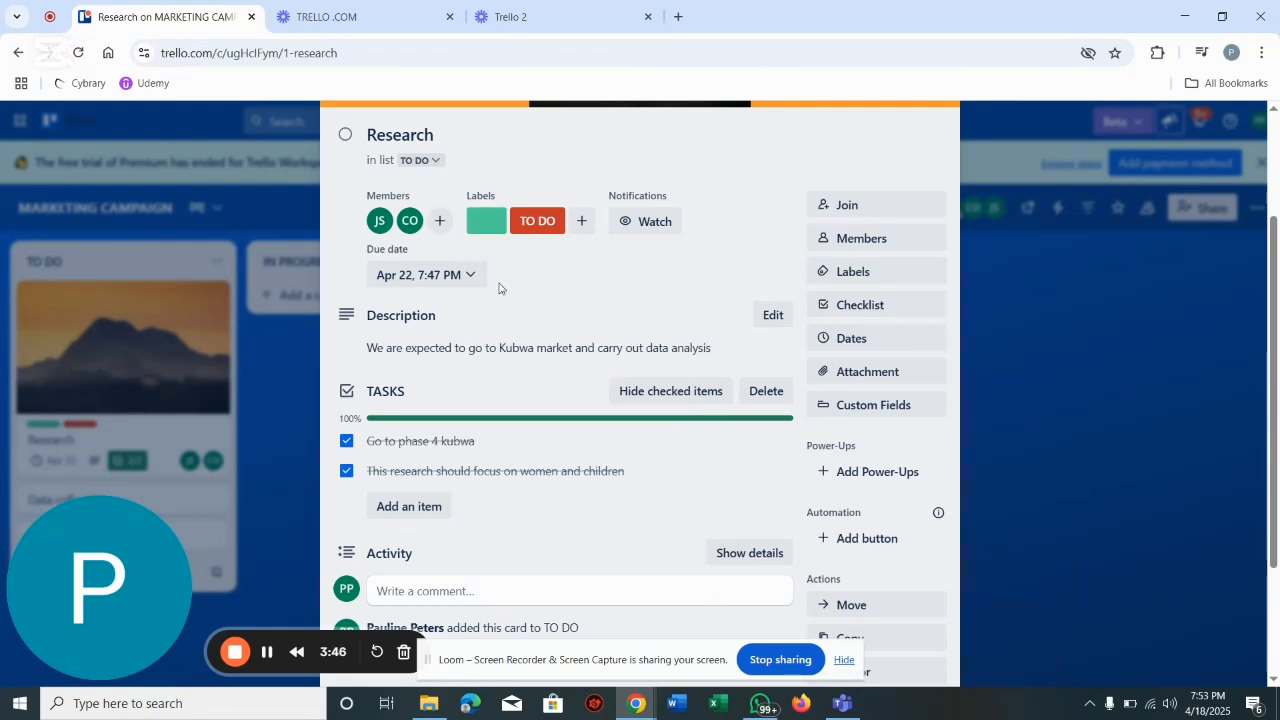
right_click(480, 214)
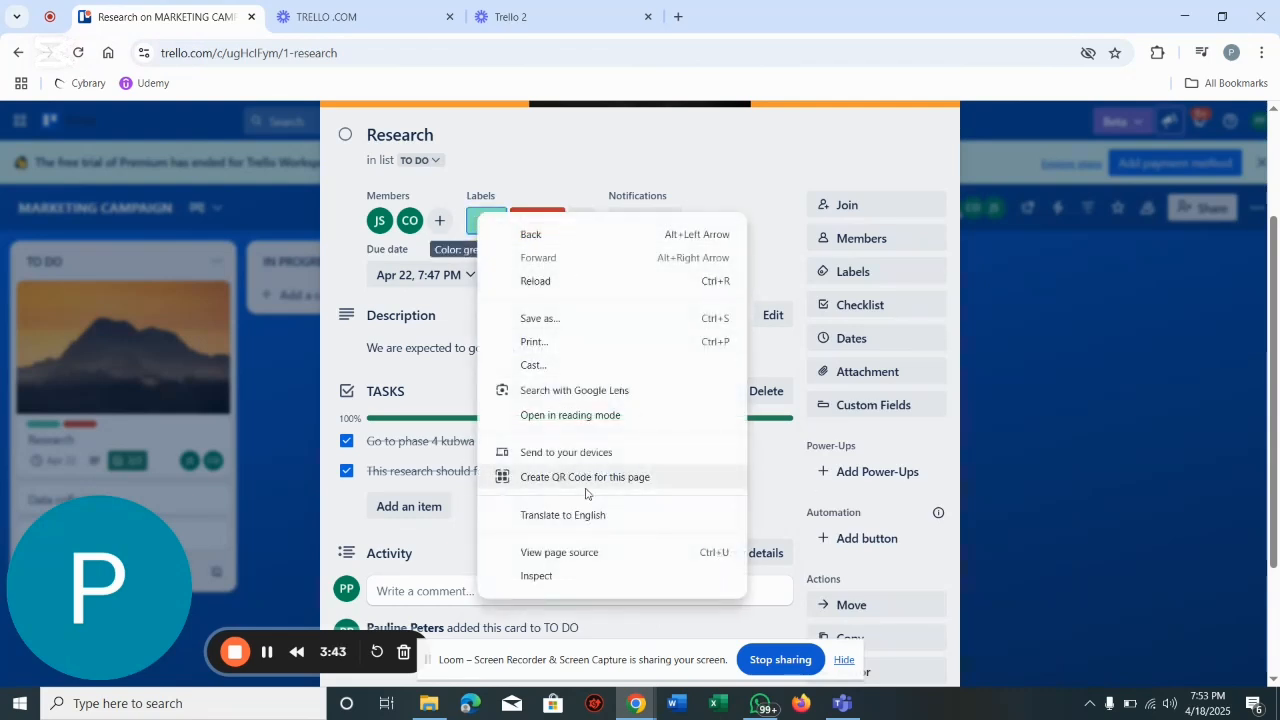
click(268, 653)
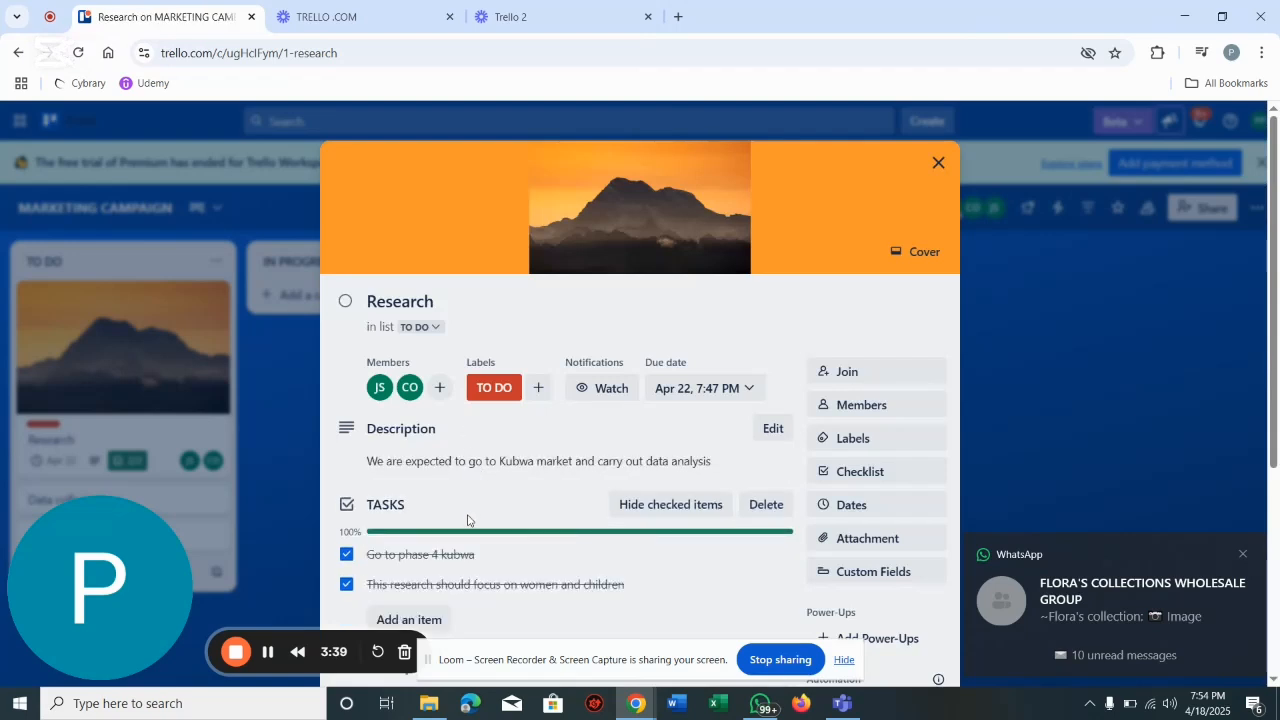
Step: Create a dark green label titled COMPLETED and apply it to the Research card
click(878, 443)
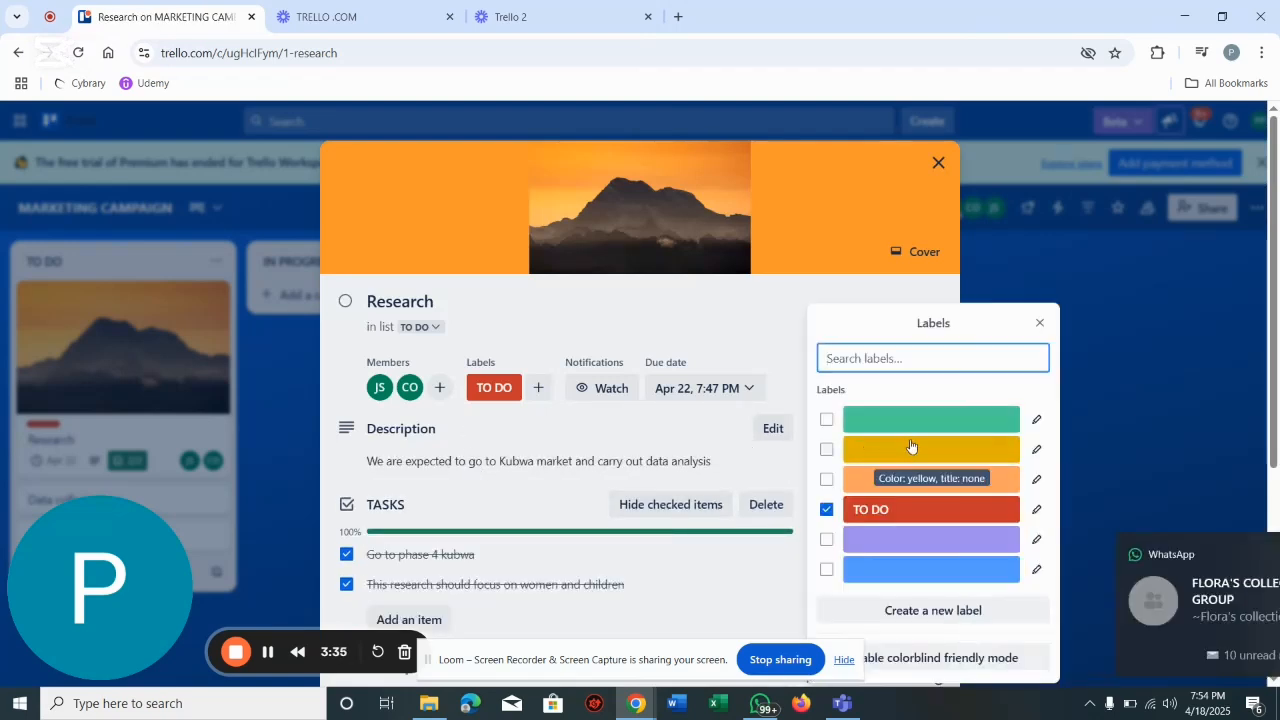
click(925, 612)
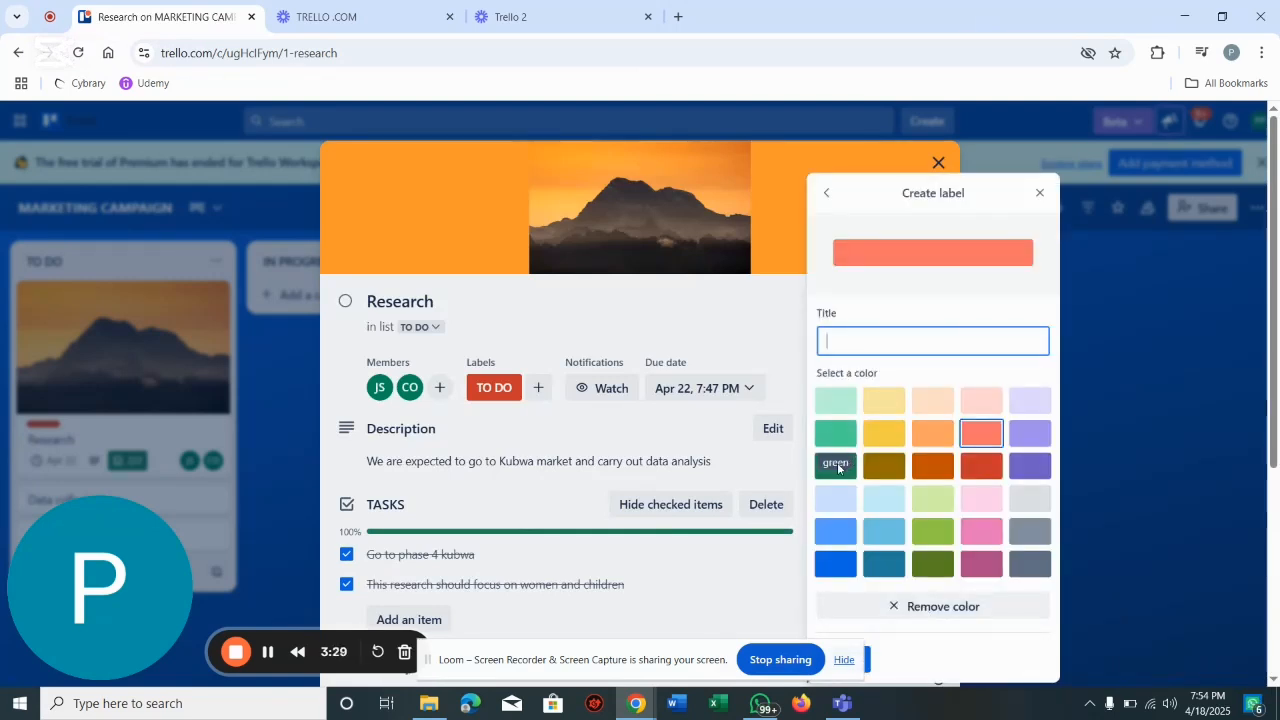
click(838, 467)
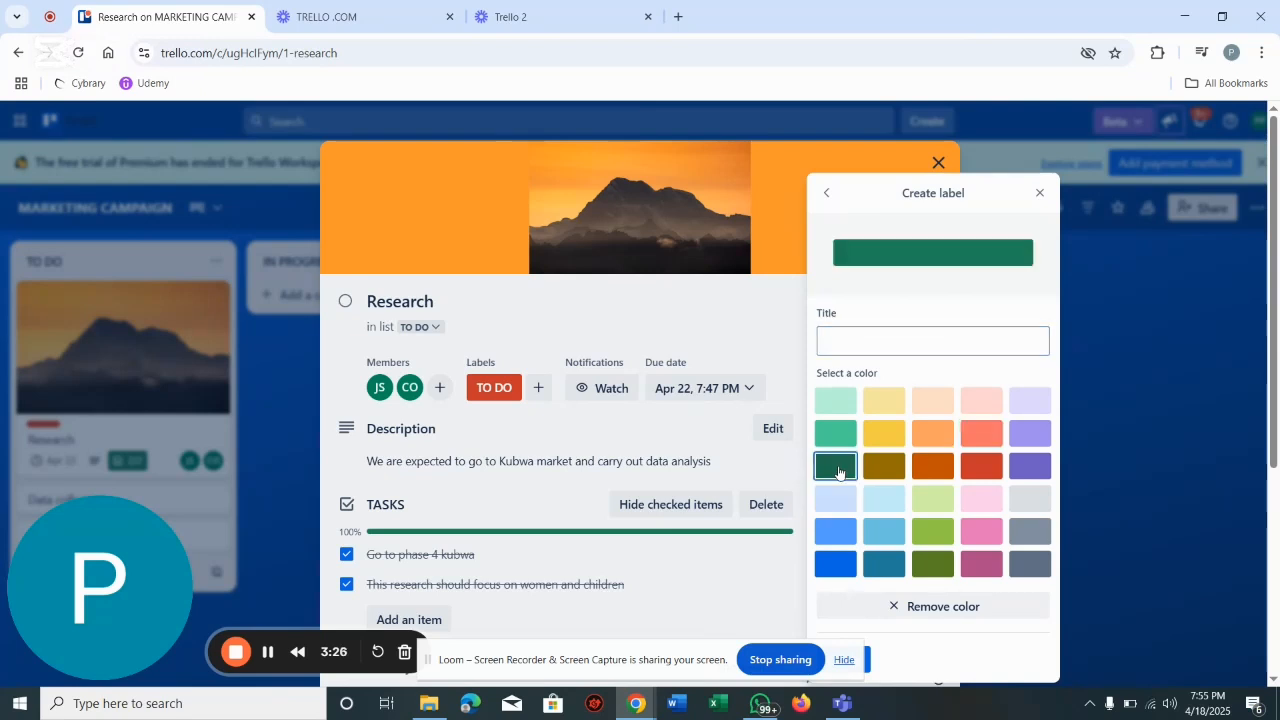
click(853, 346)
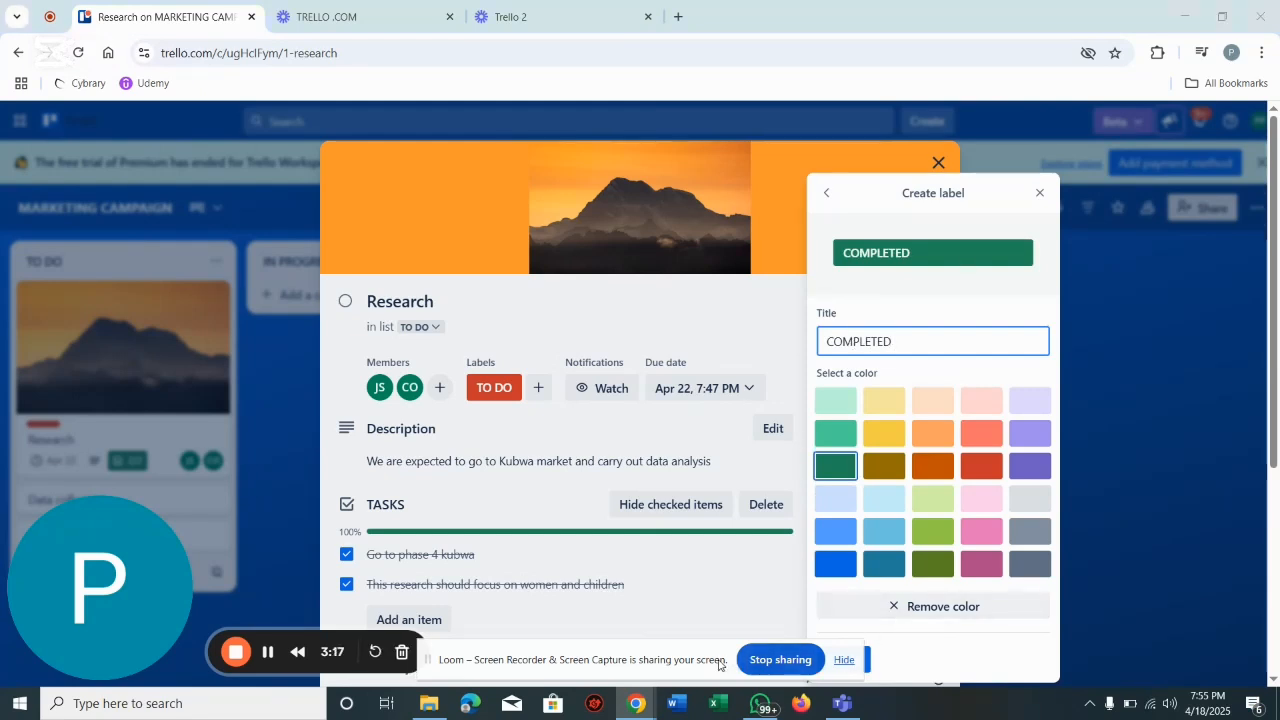
click(847, 660)
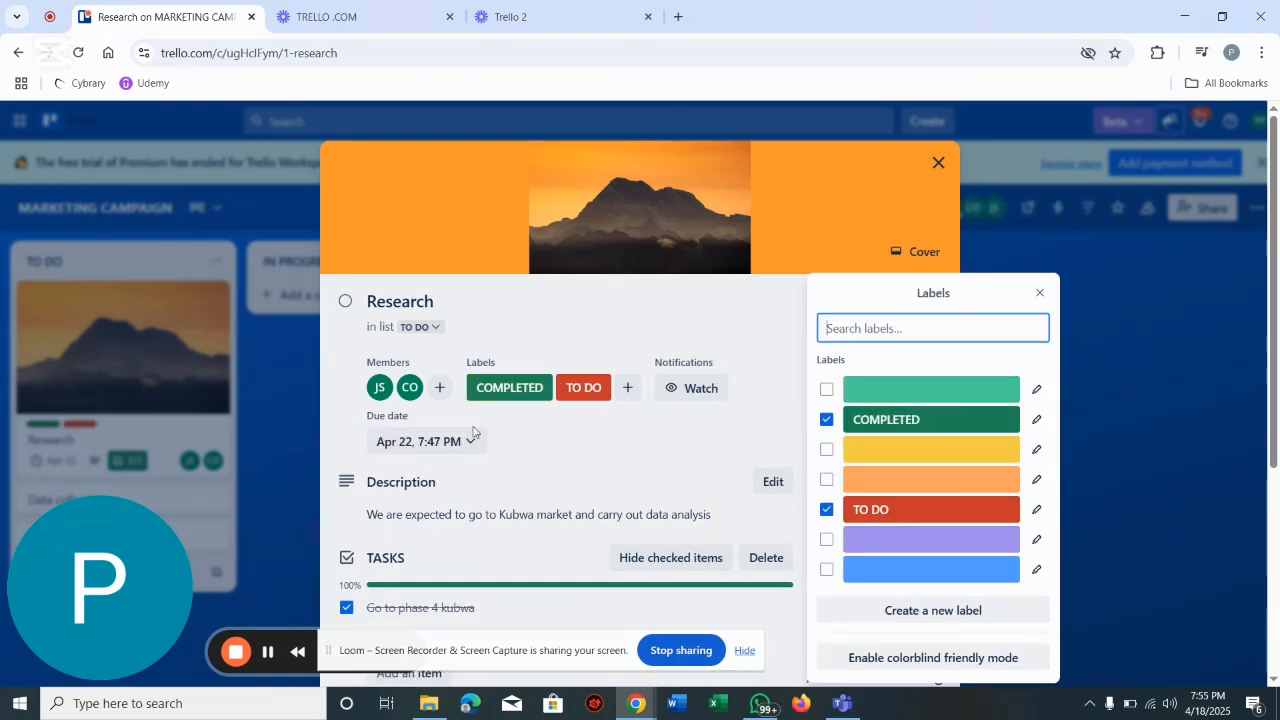
Step: Remove the TO DO label from the Research card and close the card
click(584, 388)
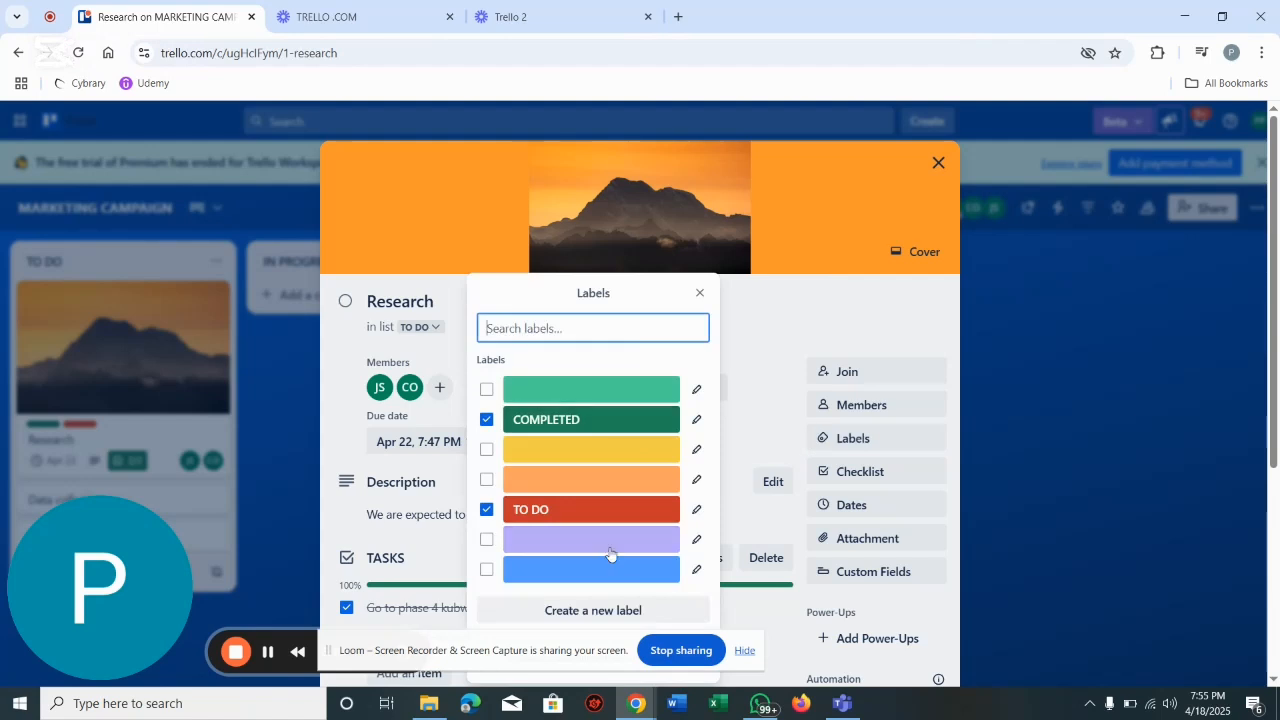
click(486, 510)
click(940, 510)
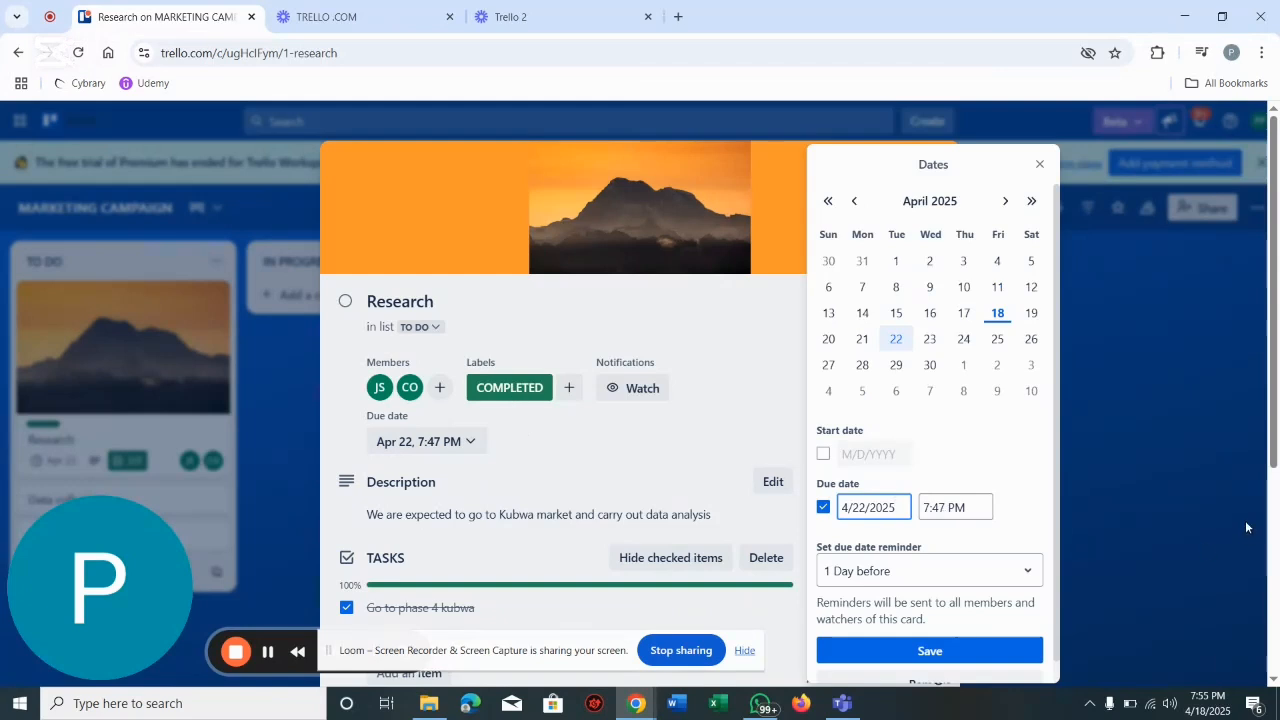
click(1210, 508)
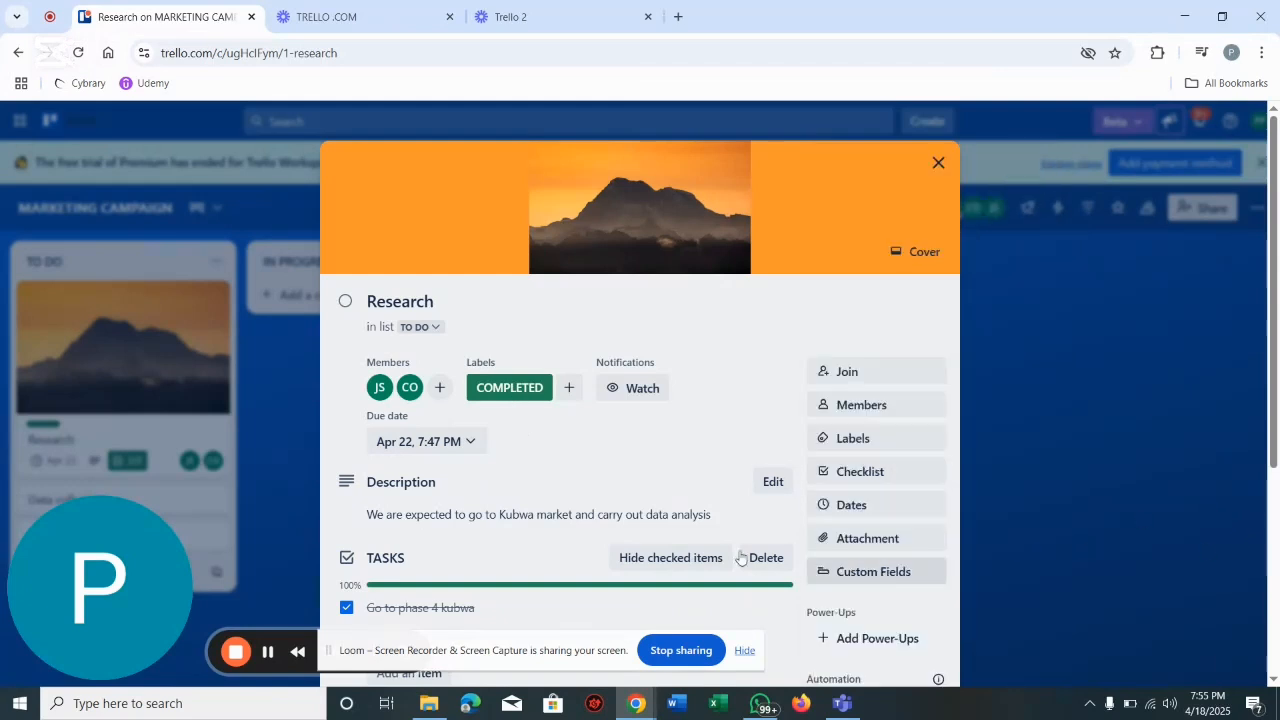
click(939, 163)
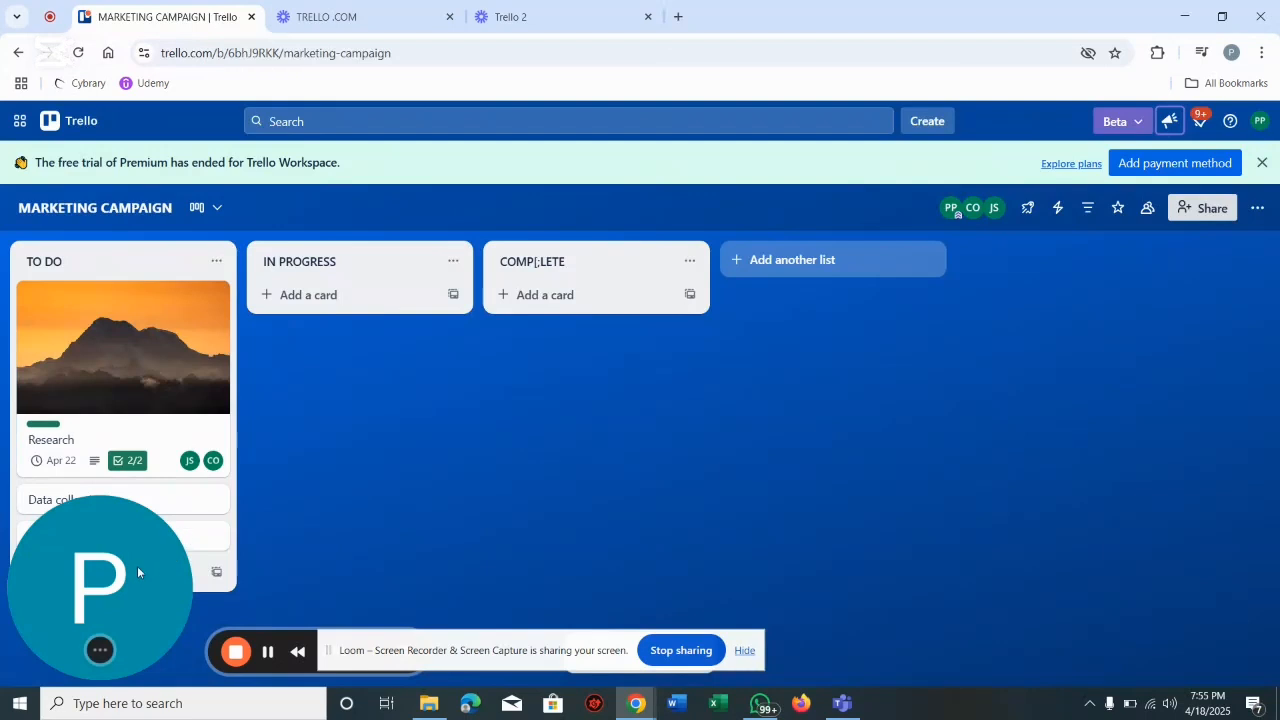
Step: Open the Data collection card to view its available options, and close it again
drag(137, 566, 371, 651)
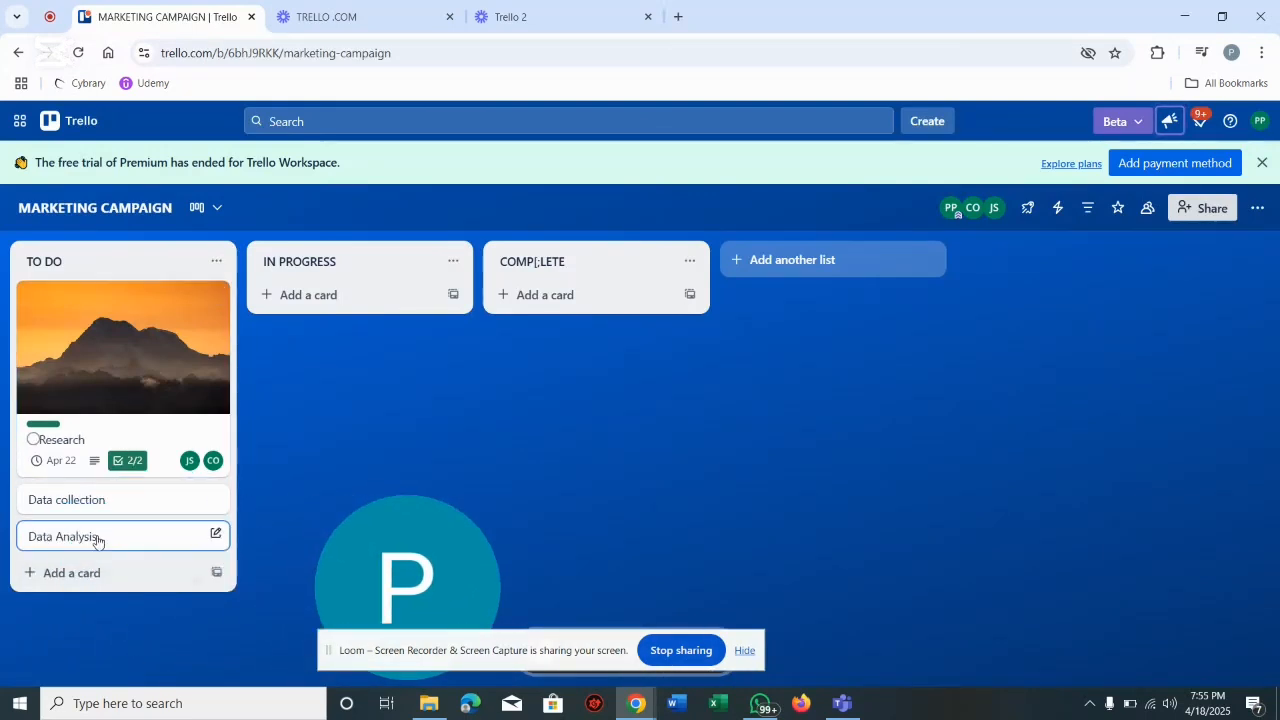
click(118, 500)
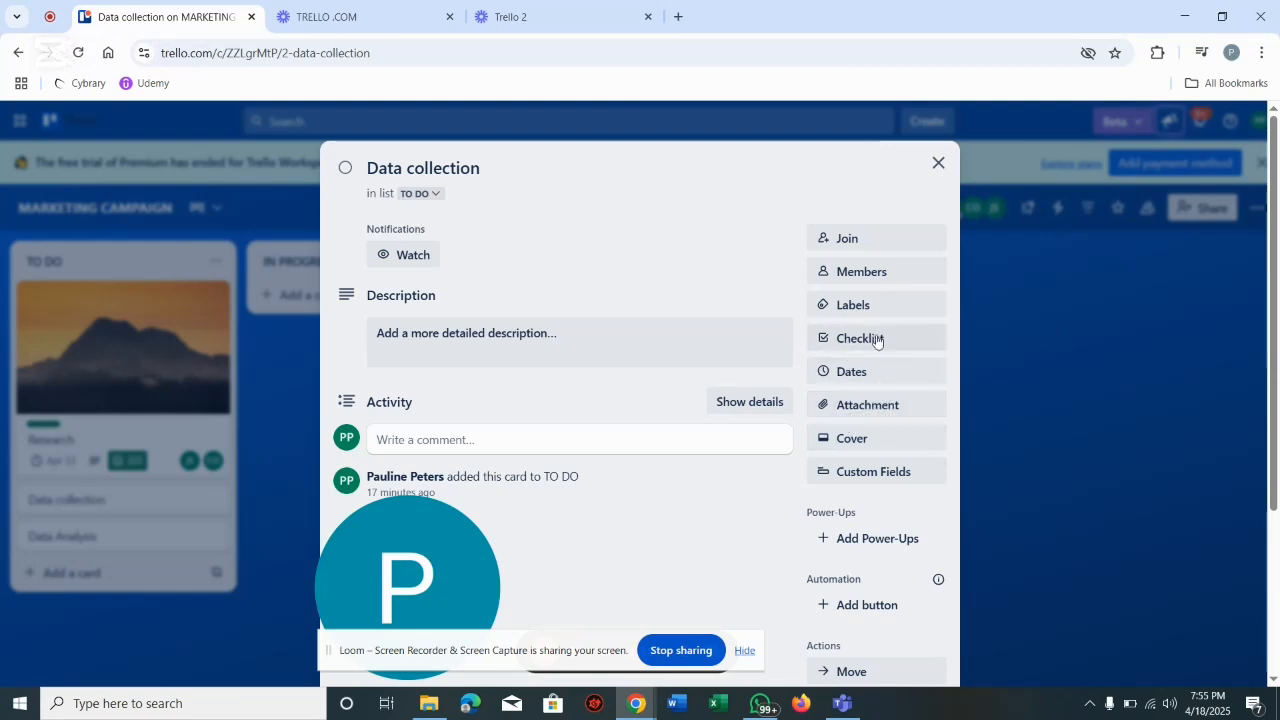
click(938, 162)
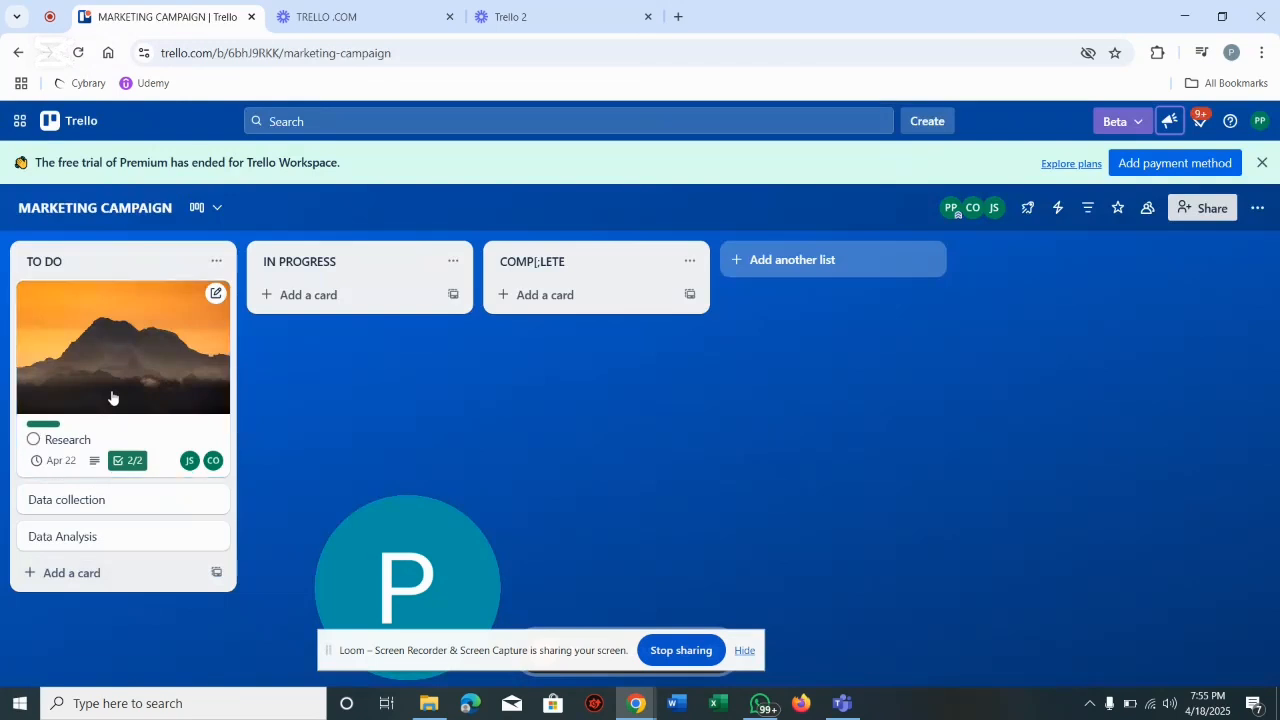
Step: Move the Research card from TO DO to IN PROGRESS and on to the COMP[;LETE list
drag(112, 398, 330, 380)
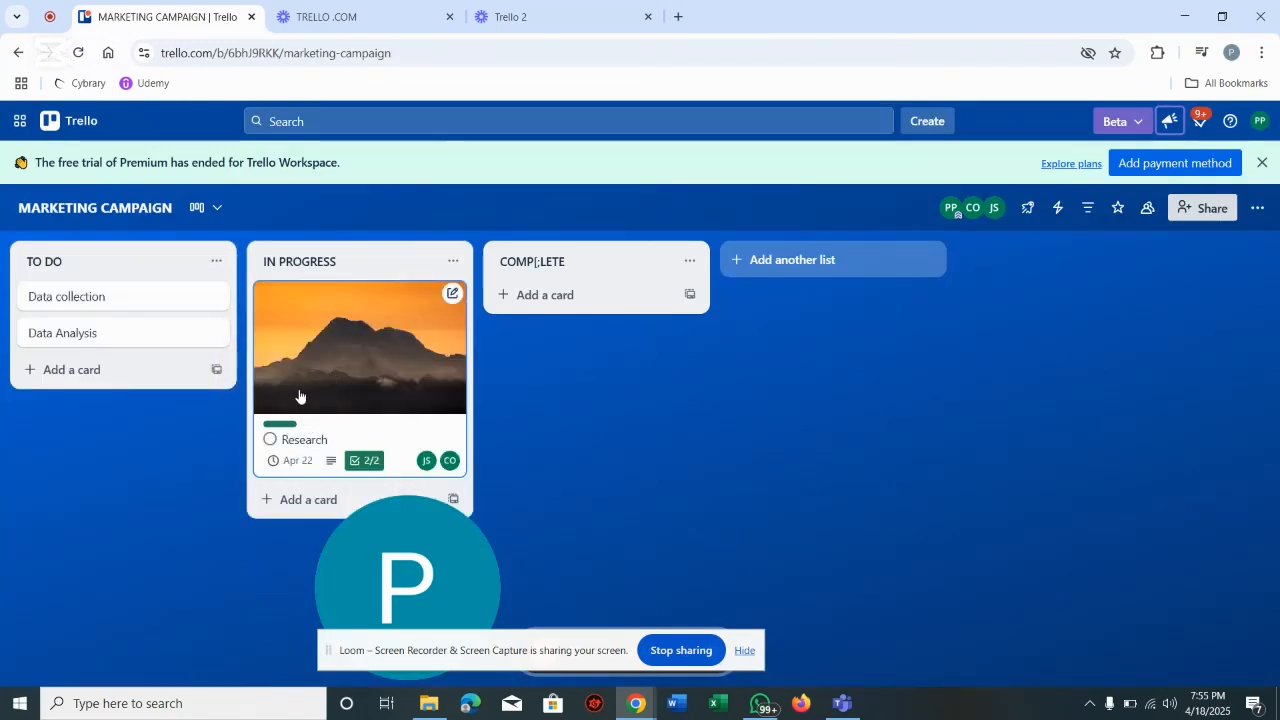
drag(299, 397, 517, 354)
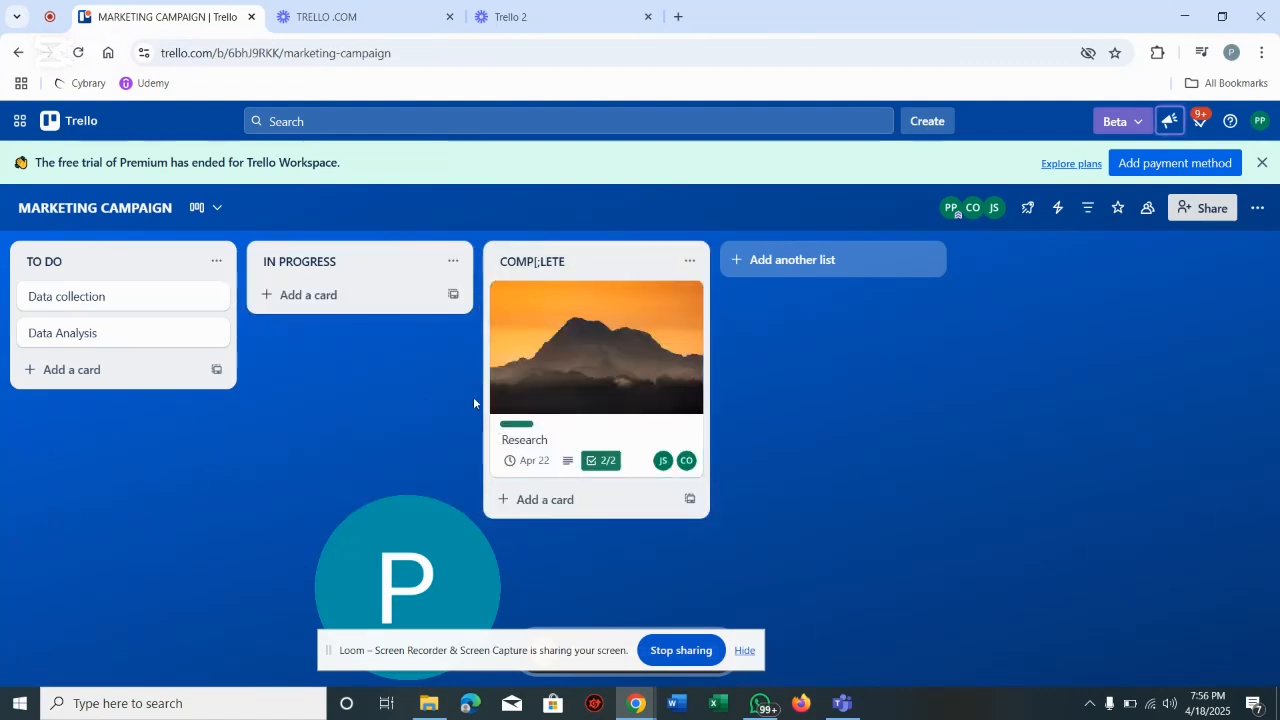
Step: Move the Research card back to the end of the TO DO list and return it to COMP[;LETE
drag(540, 405, 62, 436)
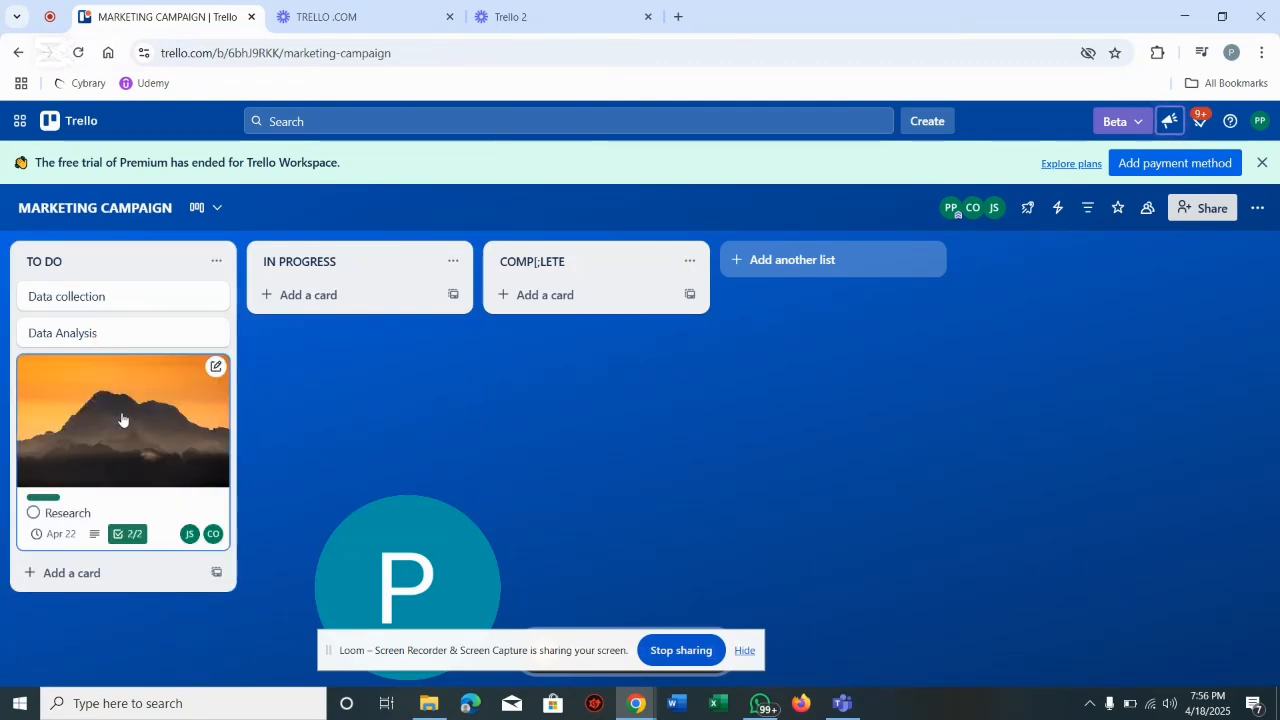
drag(154, 423, 589, 337)
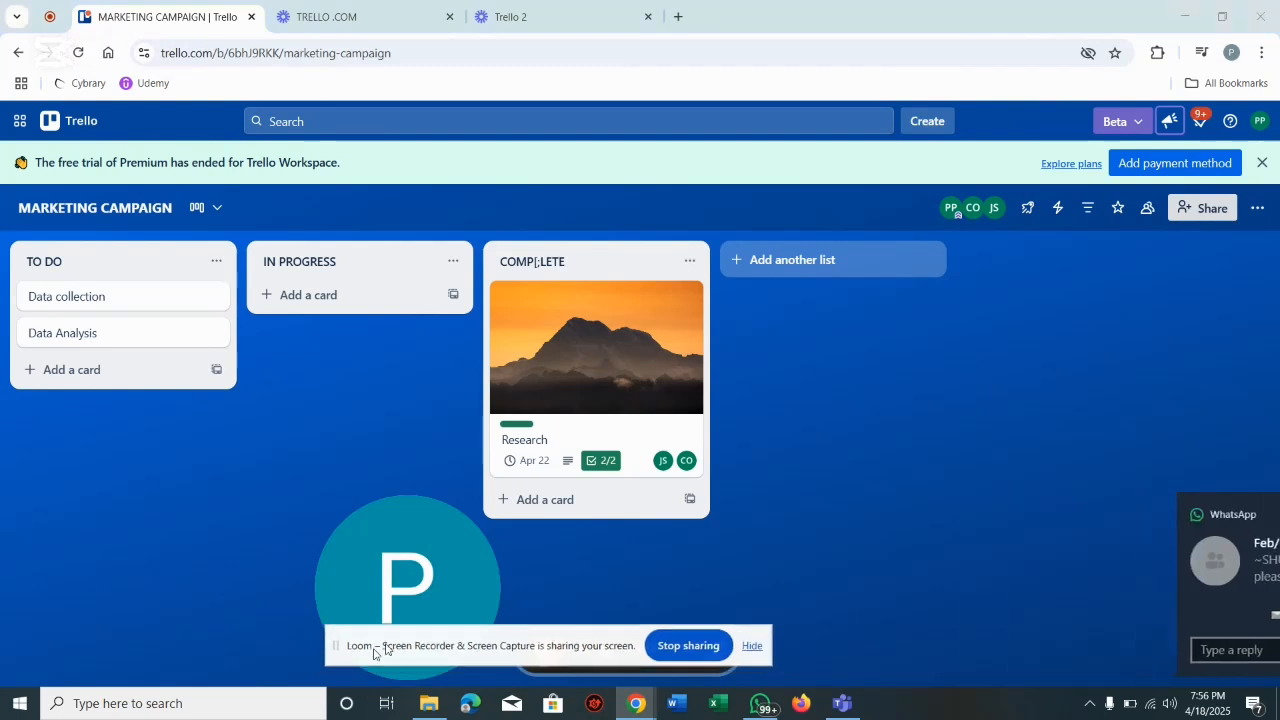
drag(371, 651, 645, 498)
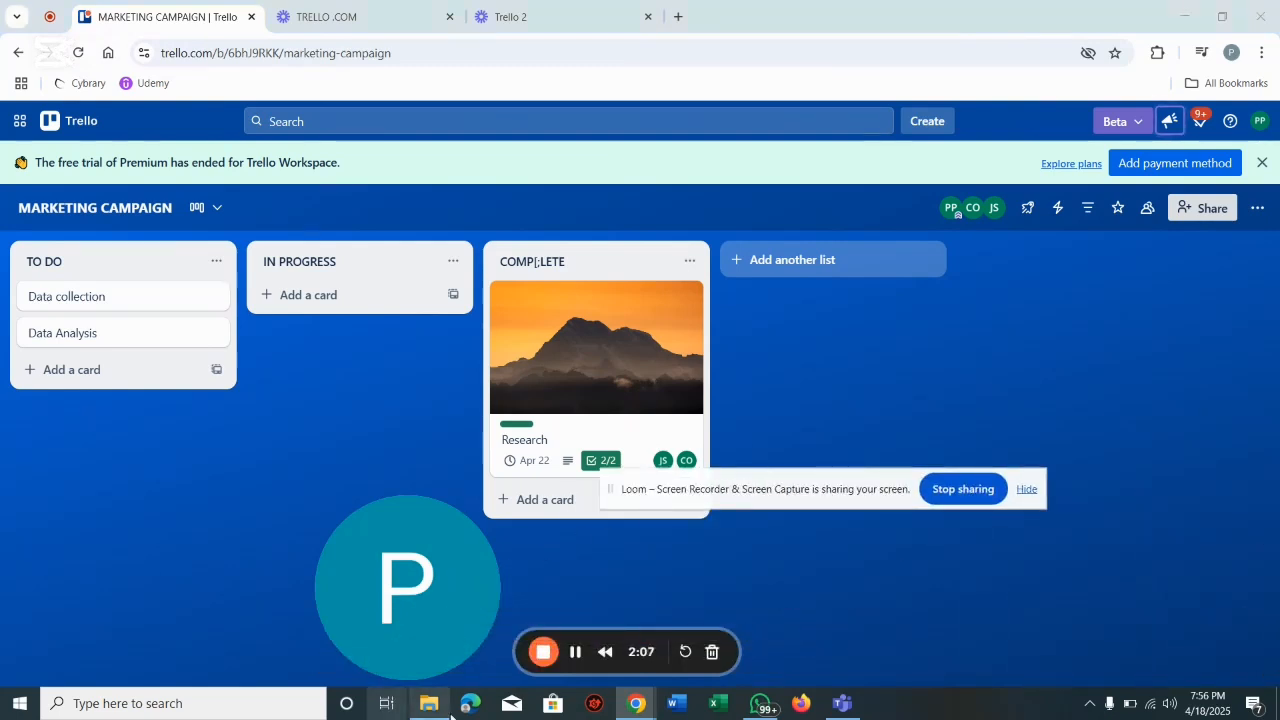